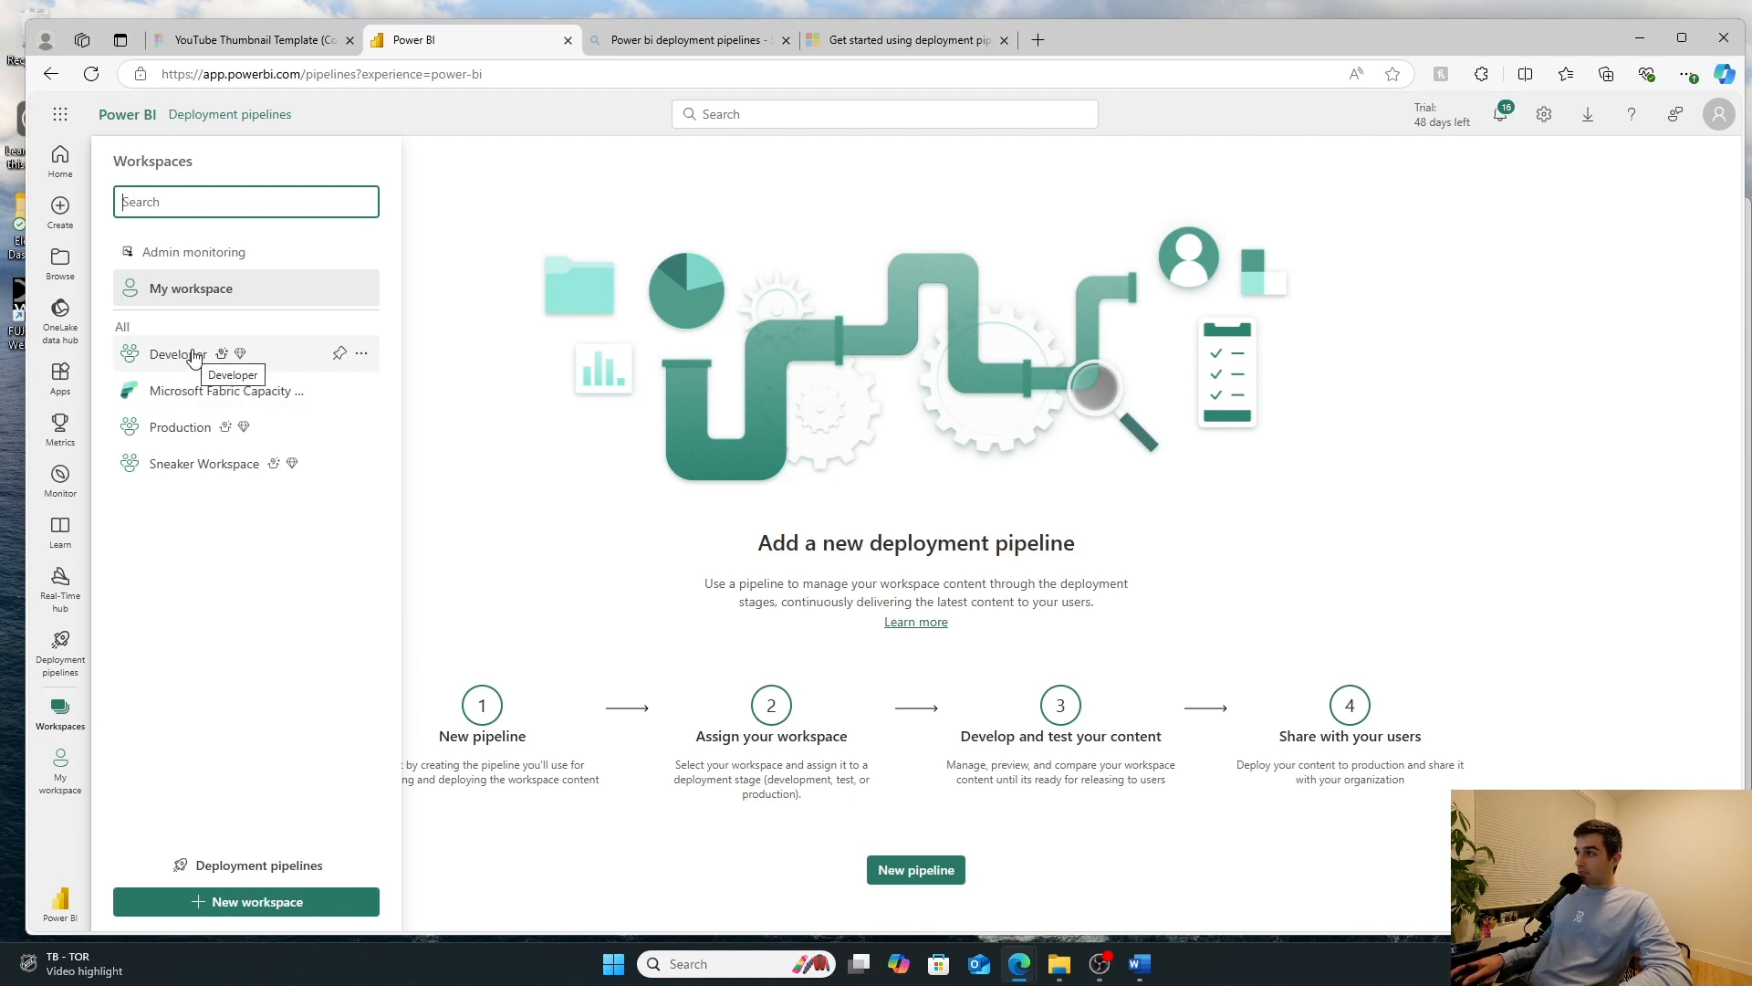
Step: View the contents of the Developer workspace and the Production workspace
click(193, 356)
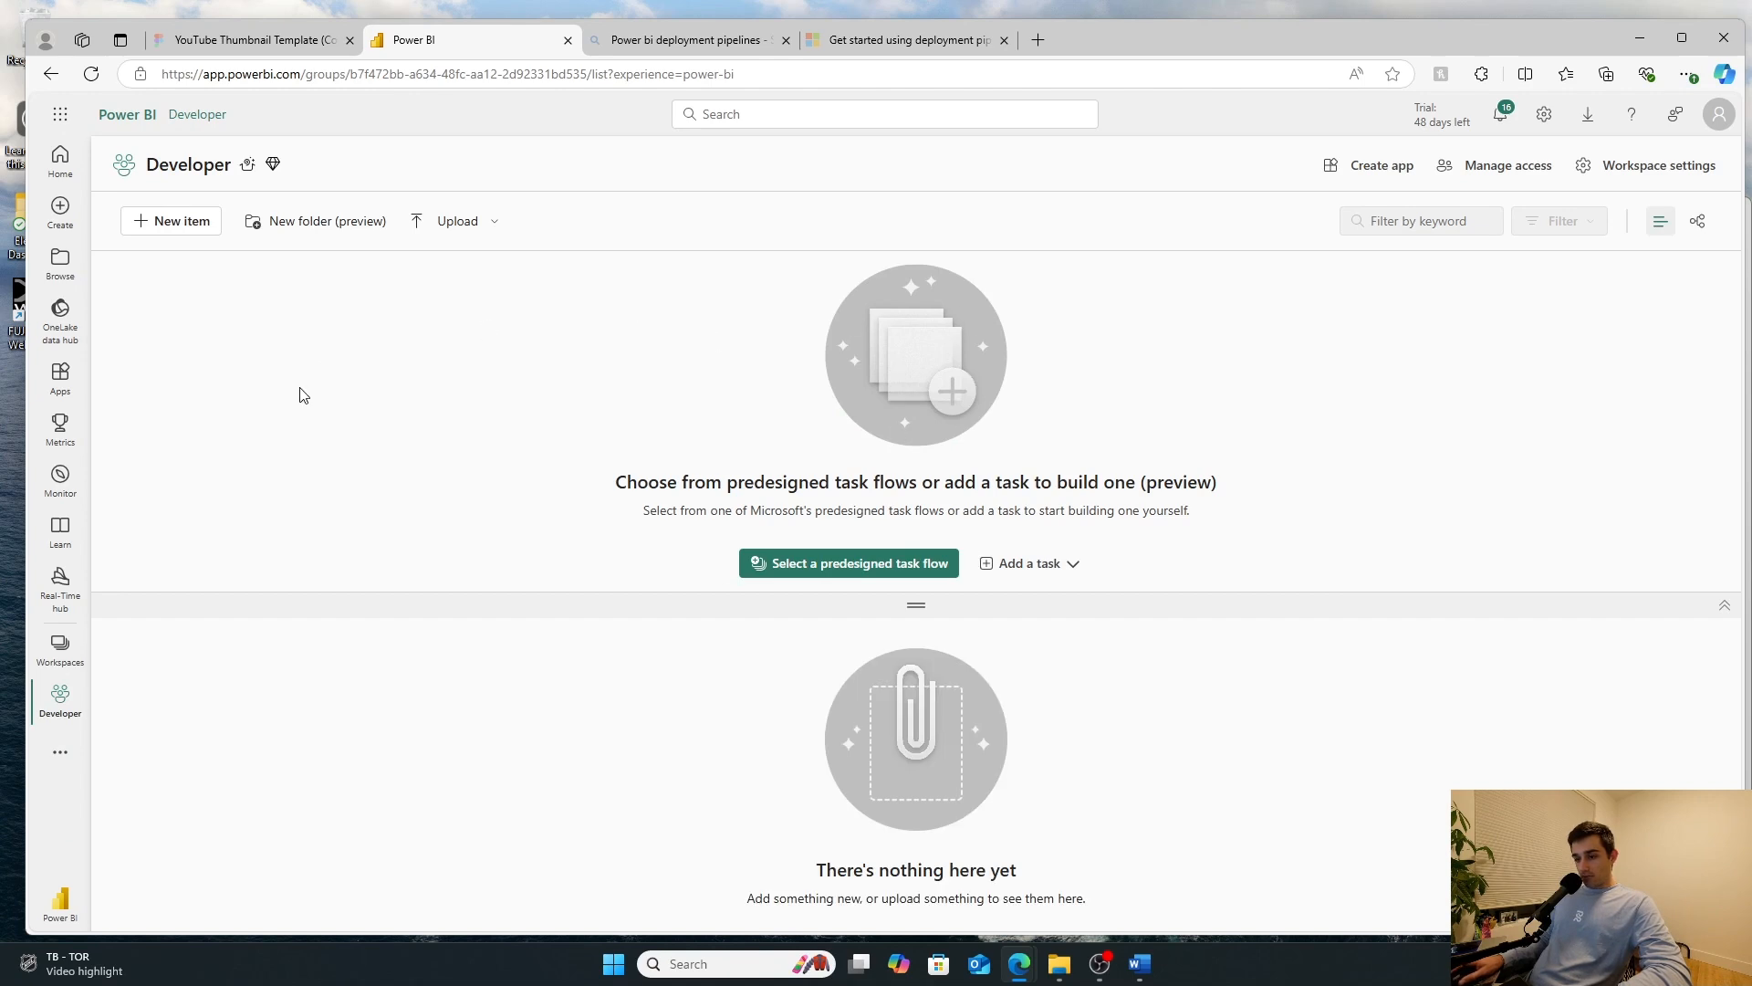
click(60, 646)
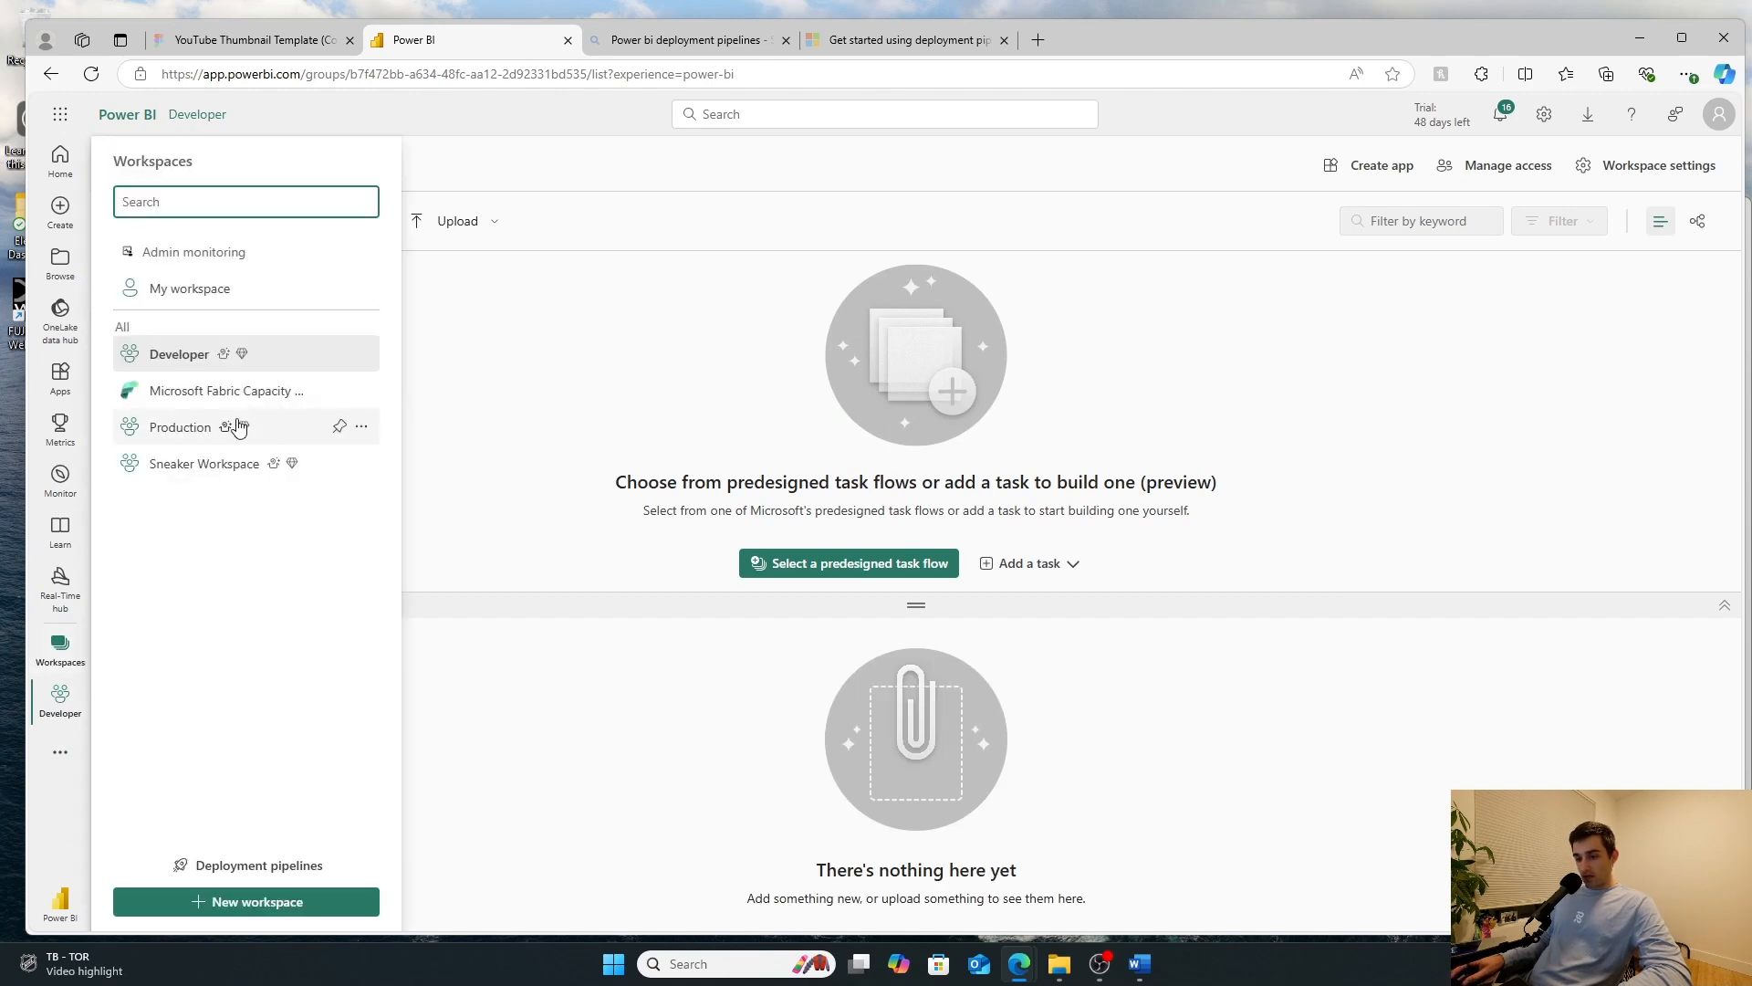
click(178, 429)
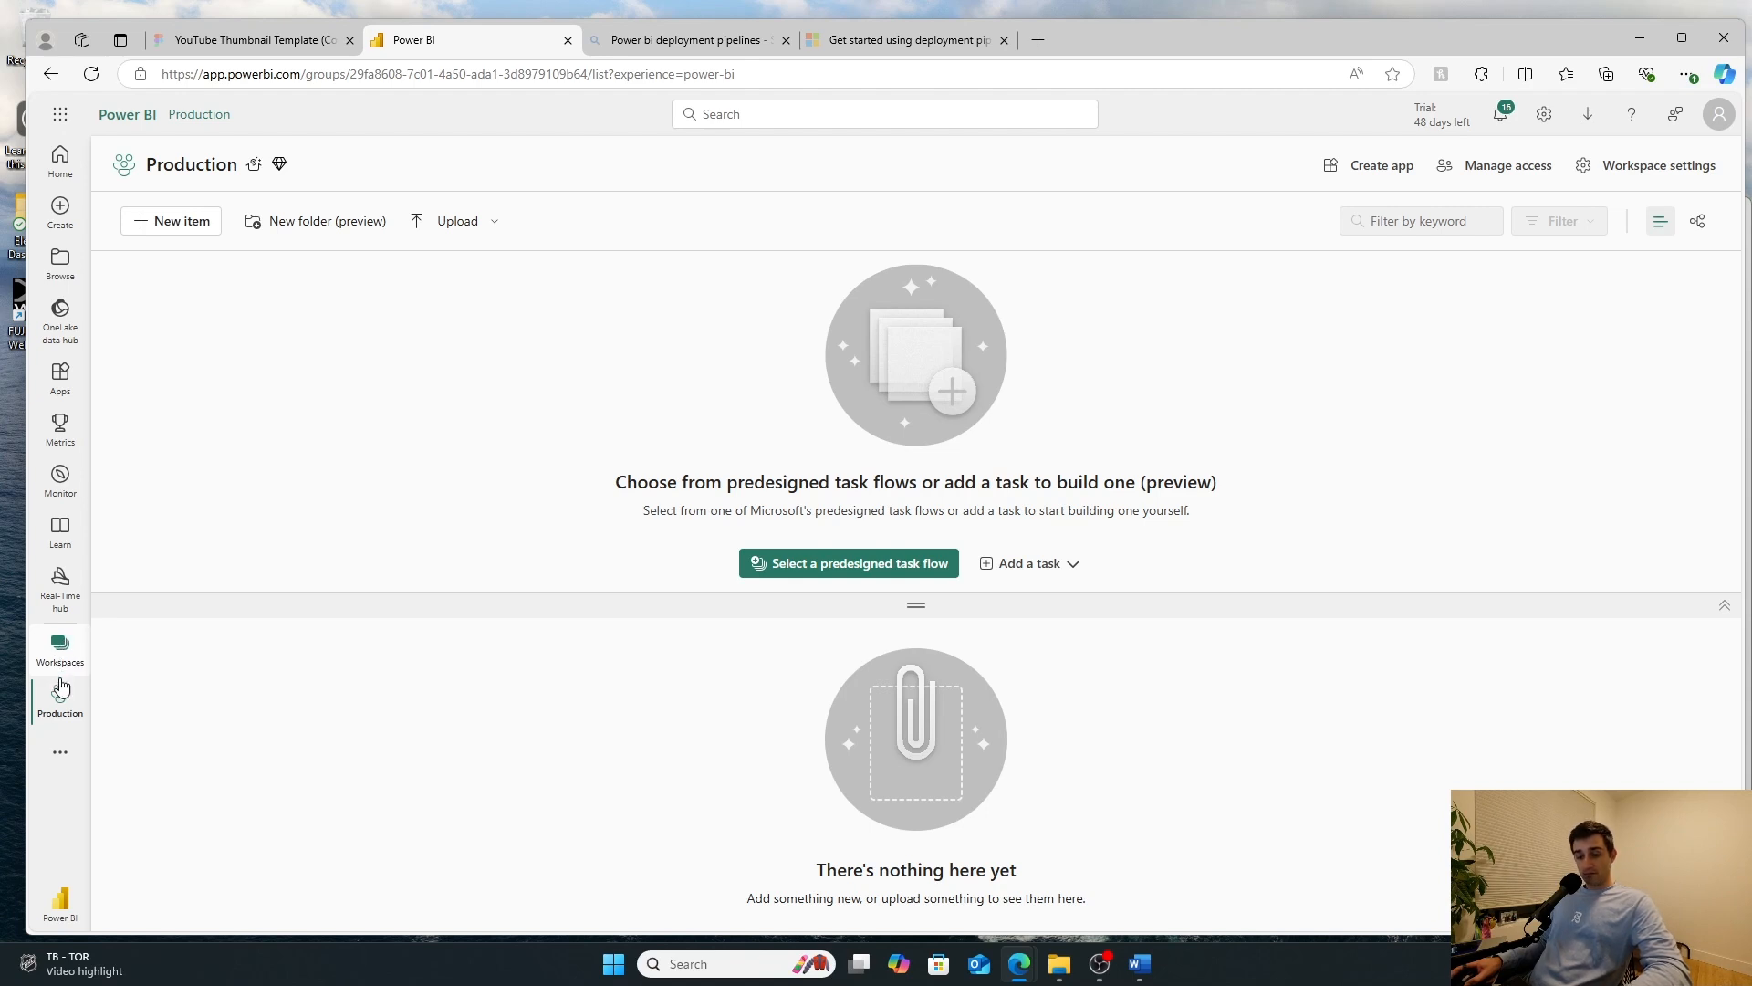
Step: Start a new deployment pipeline named "Video Example" and proceed to customizing its stages
click(61, 758)
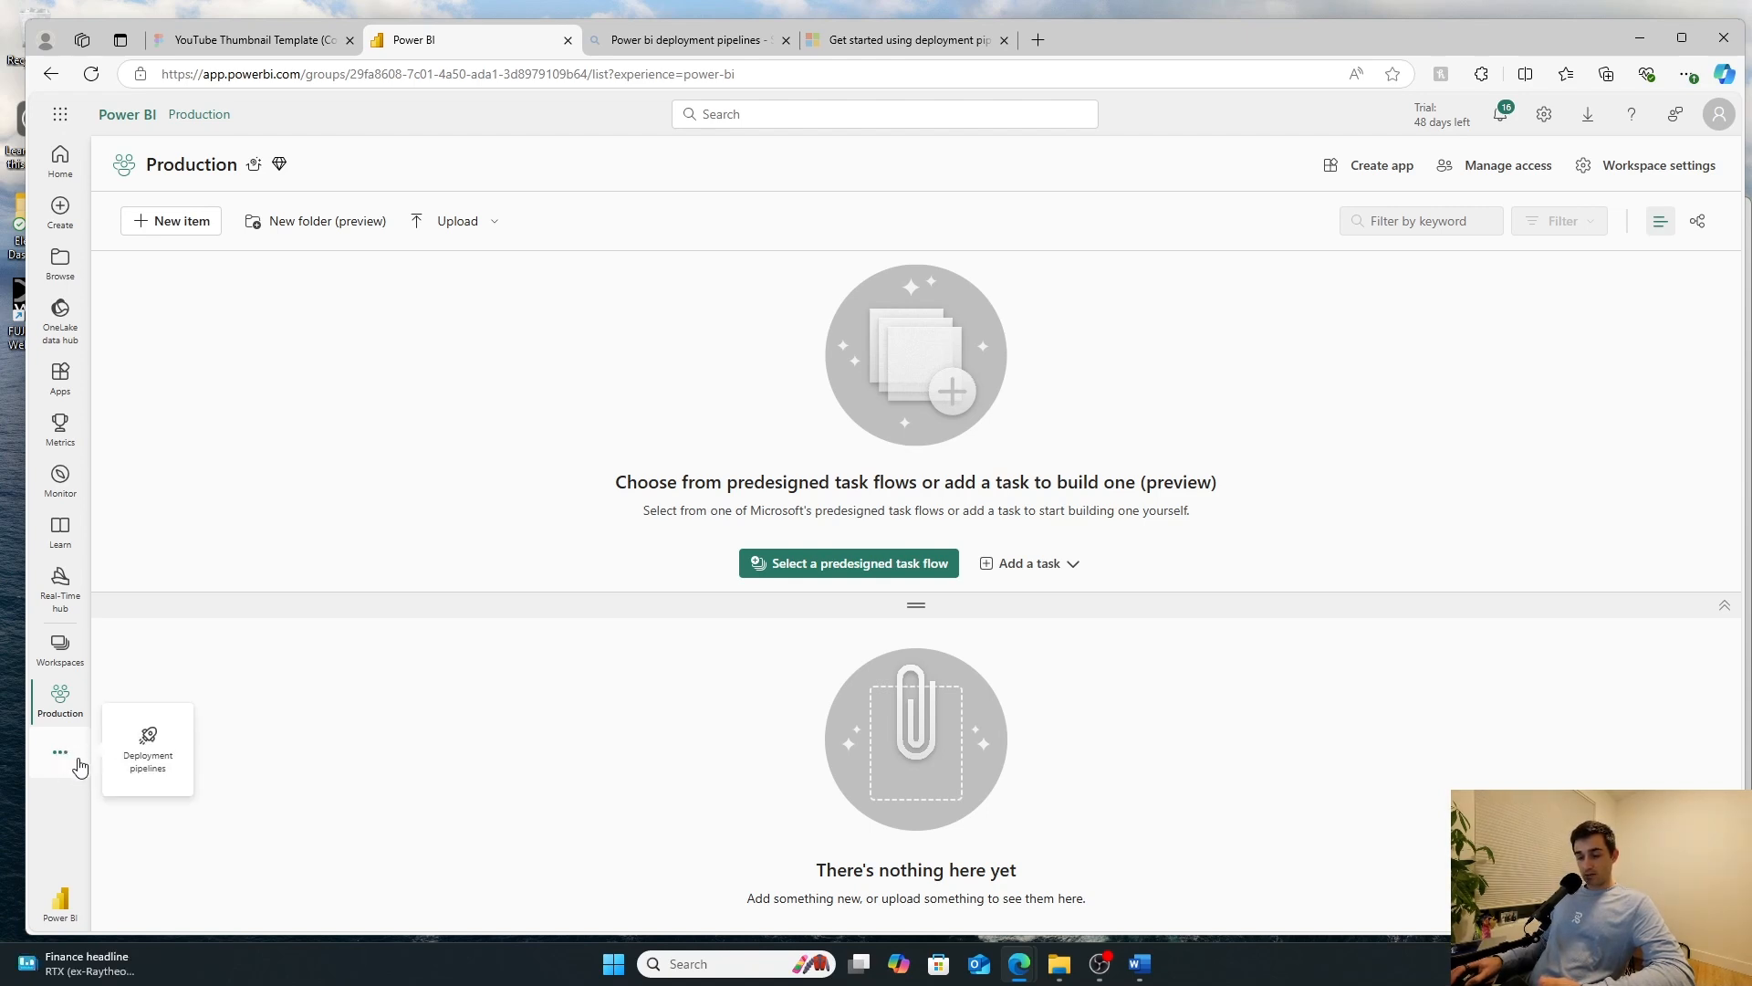
click(155, 753)
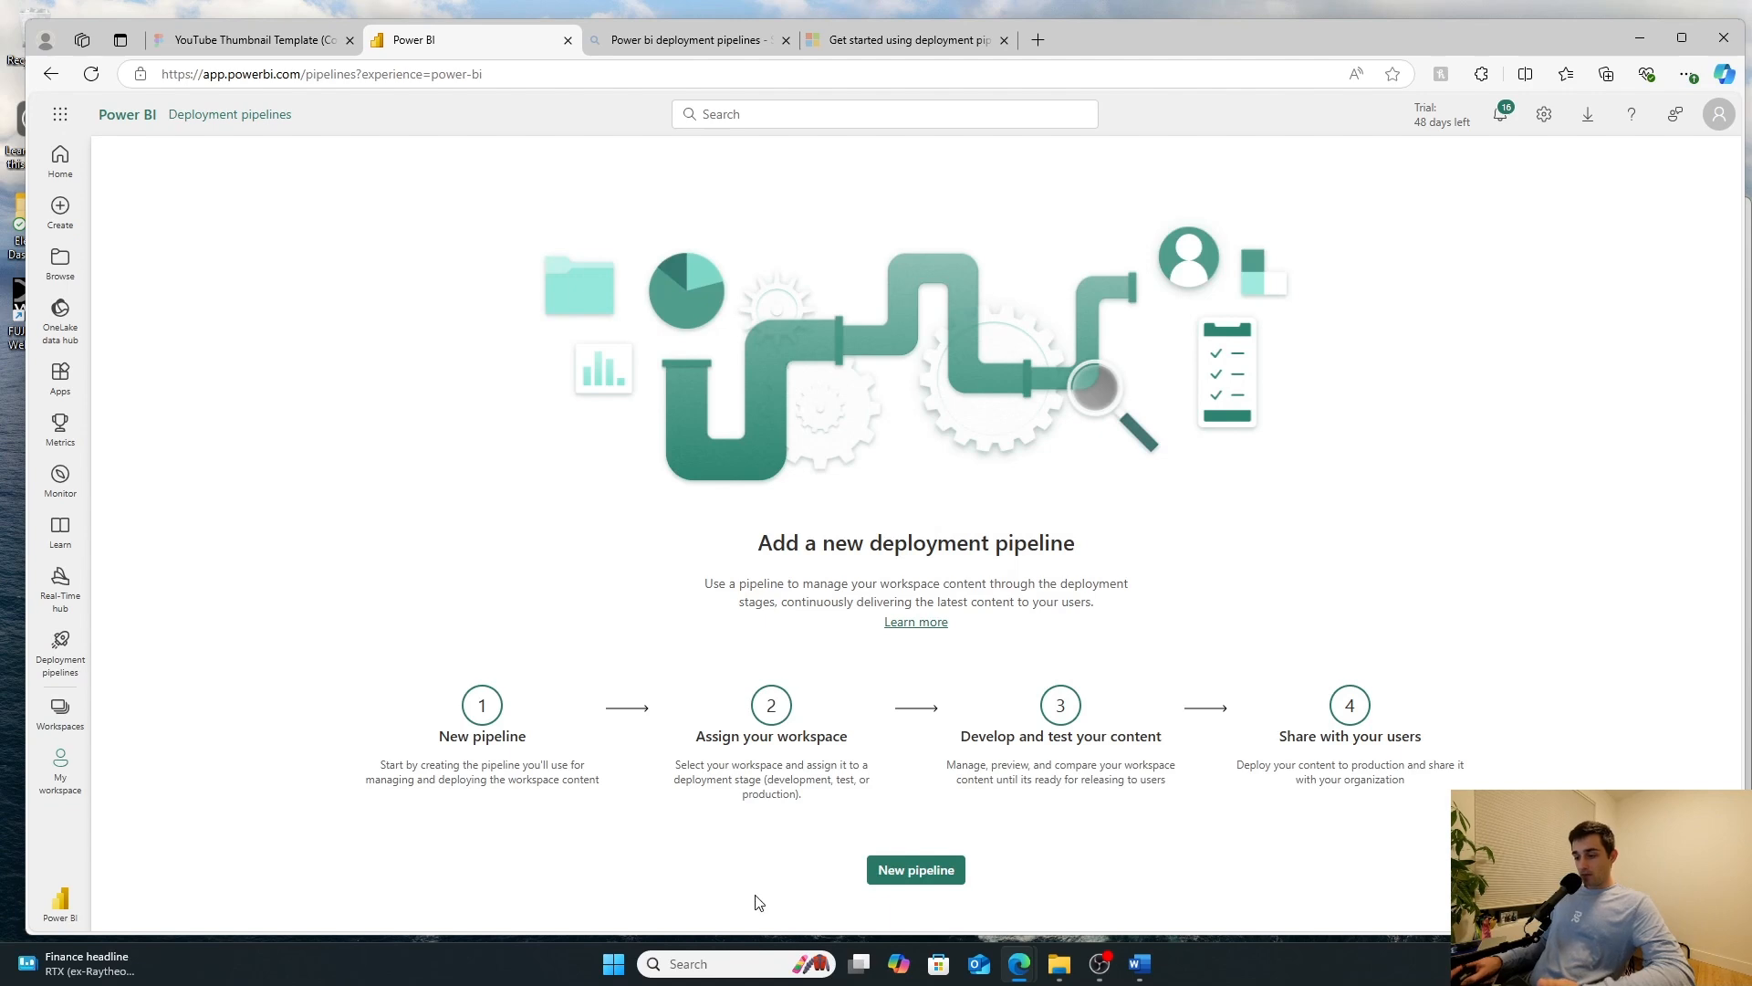
click(914, 874)
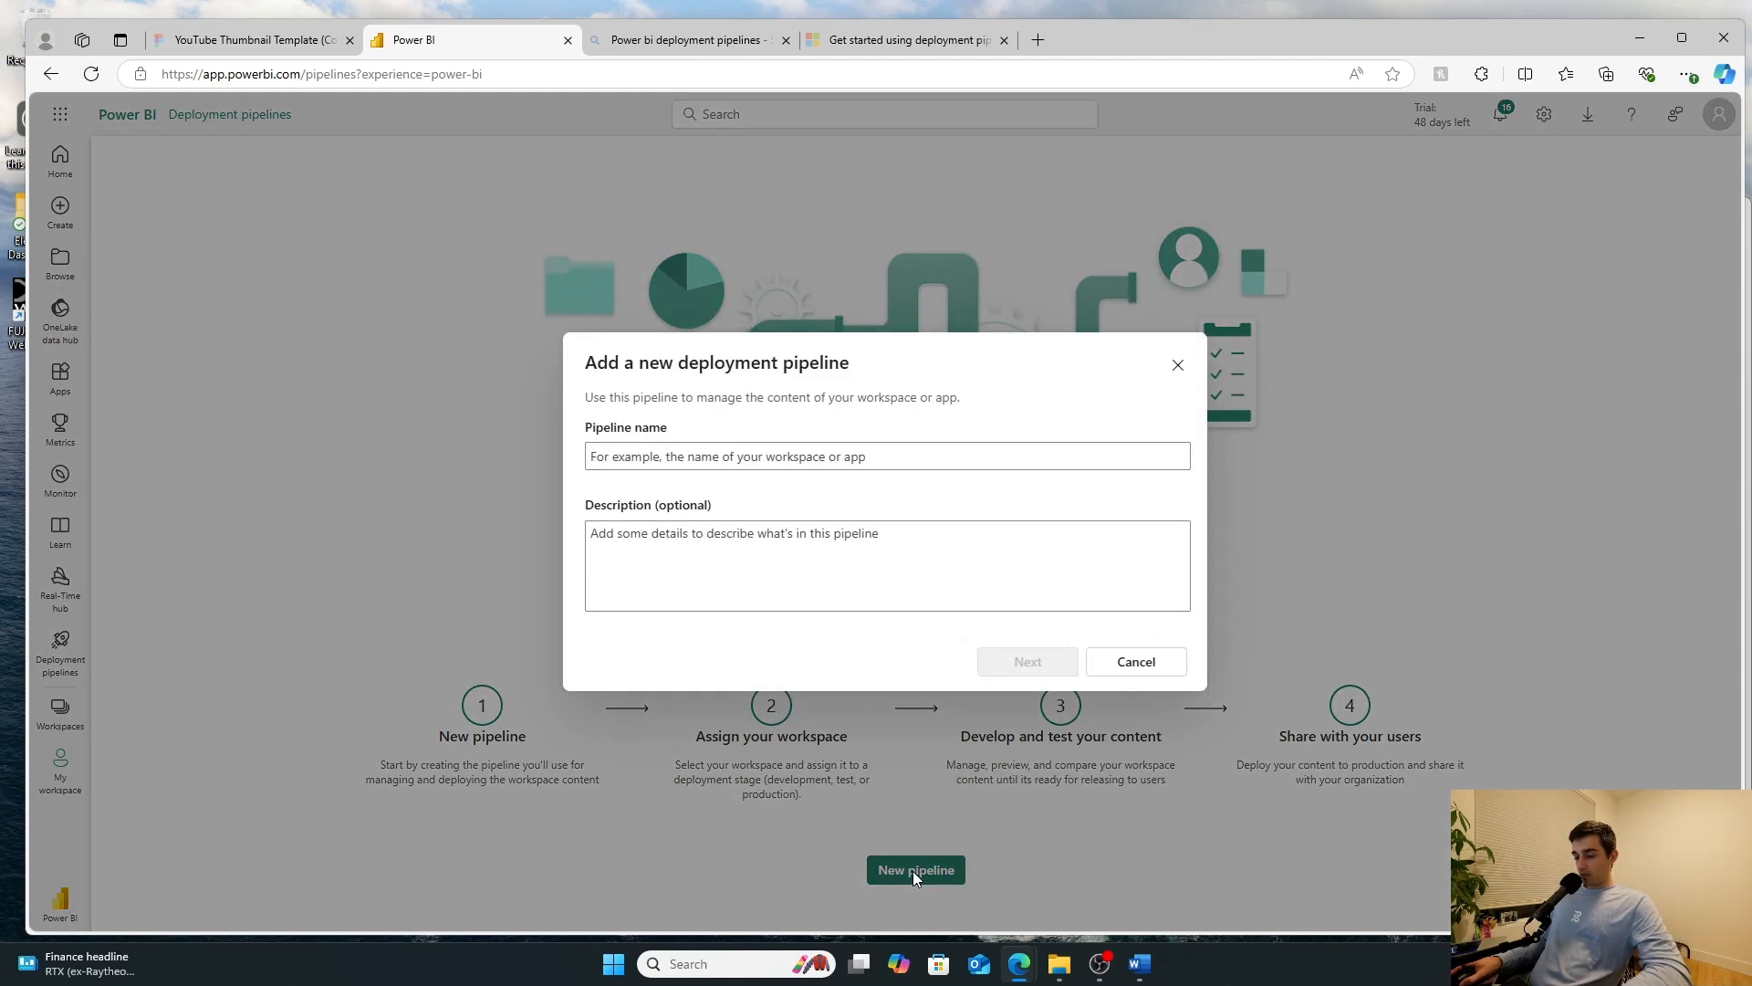
click(721, 456)
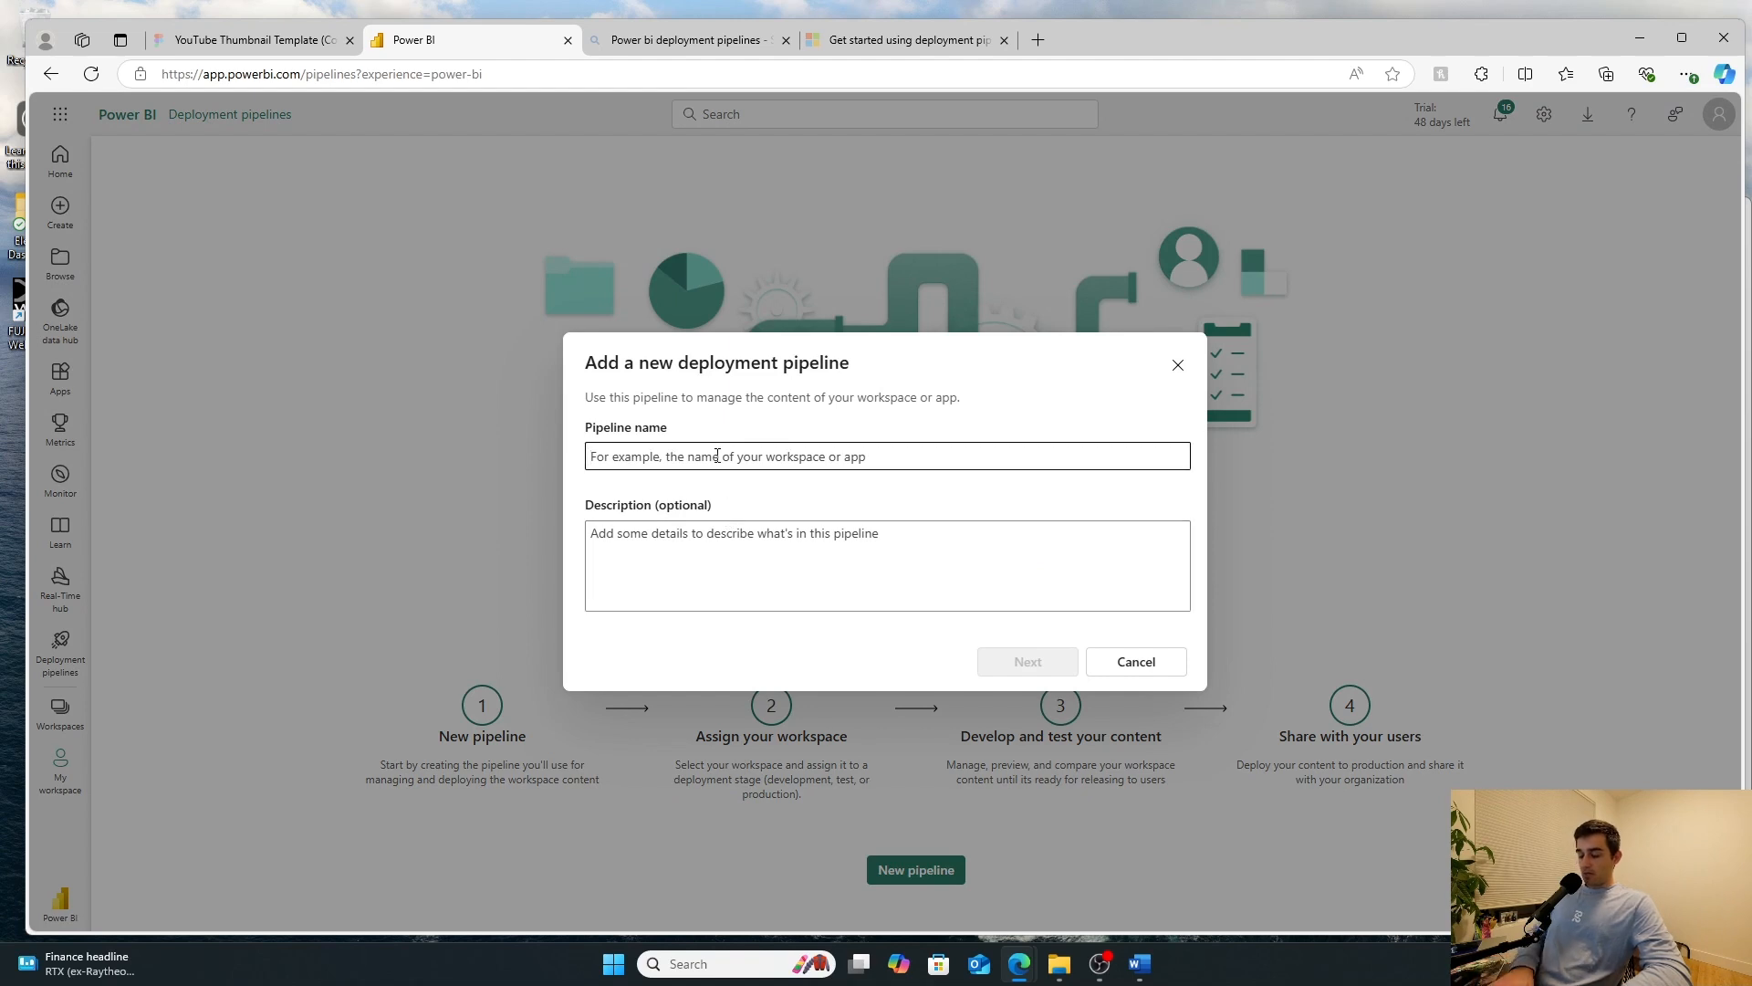
text(Video Example)
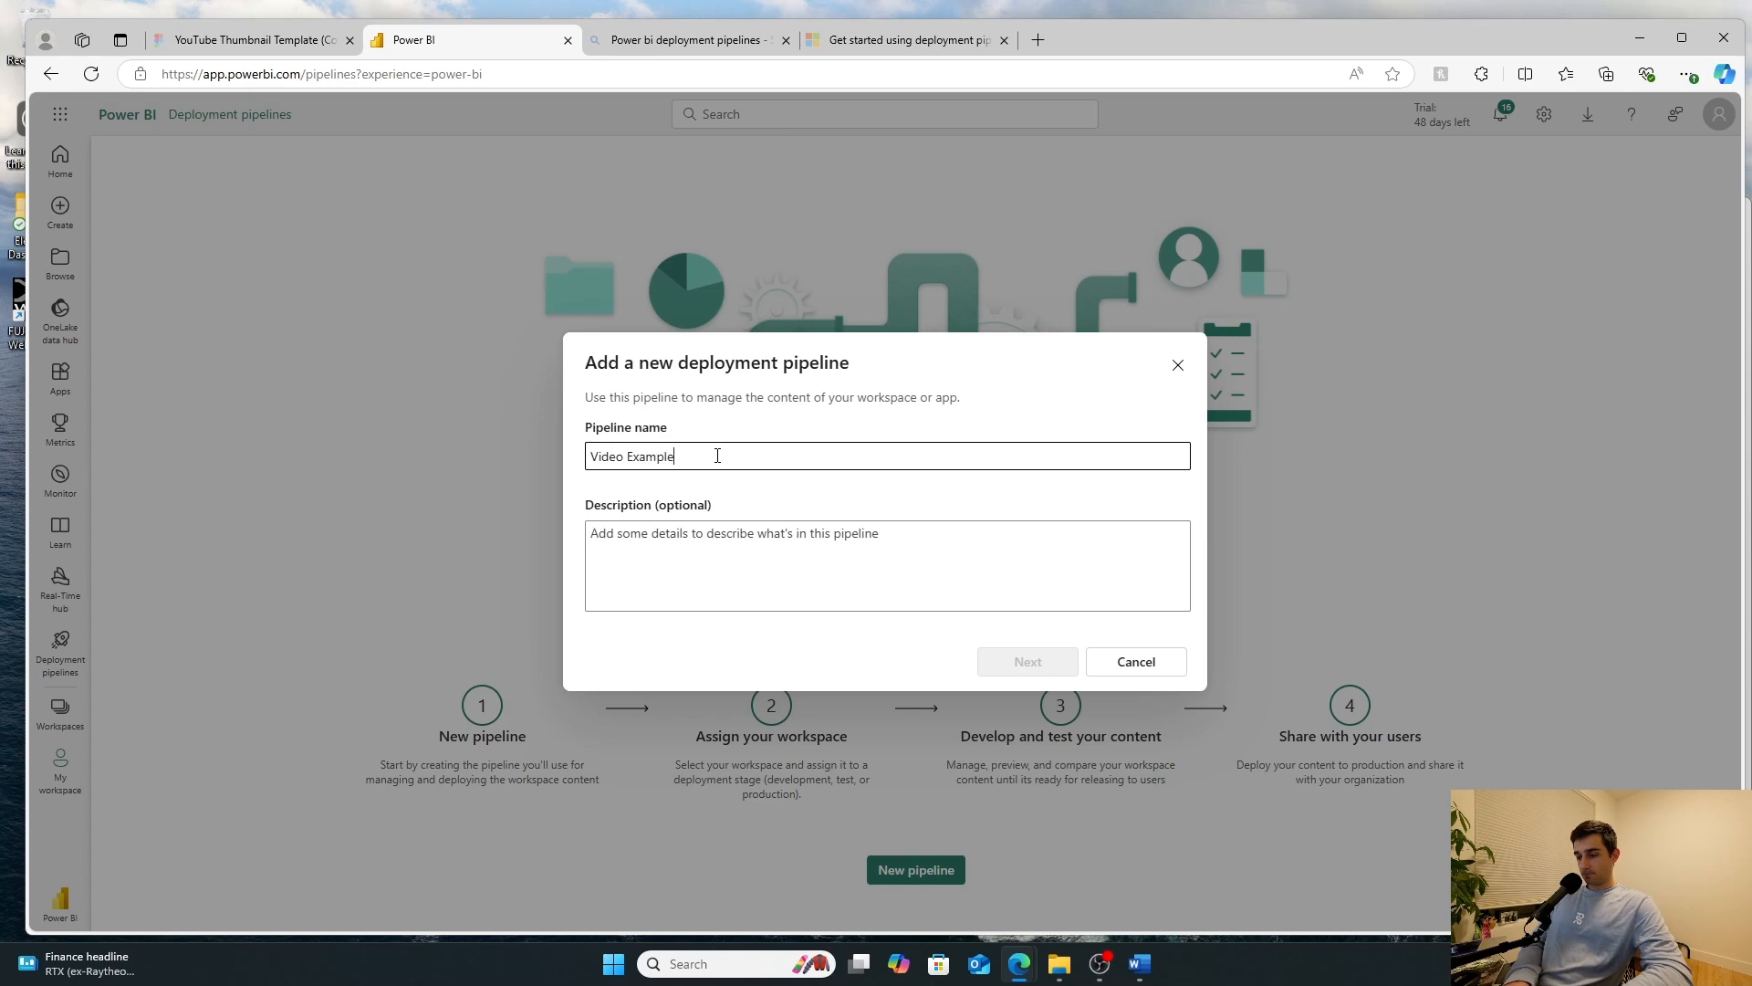
click(1022, 660)
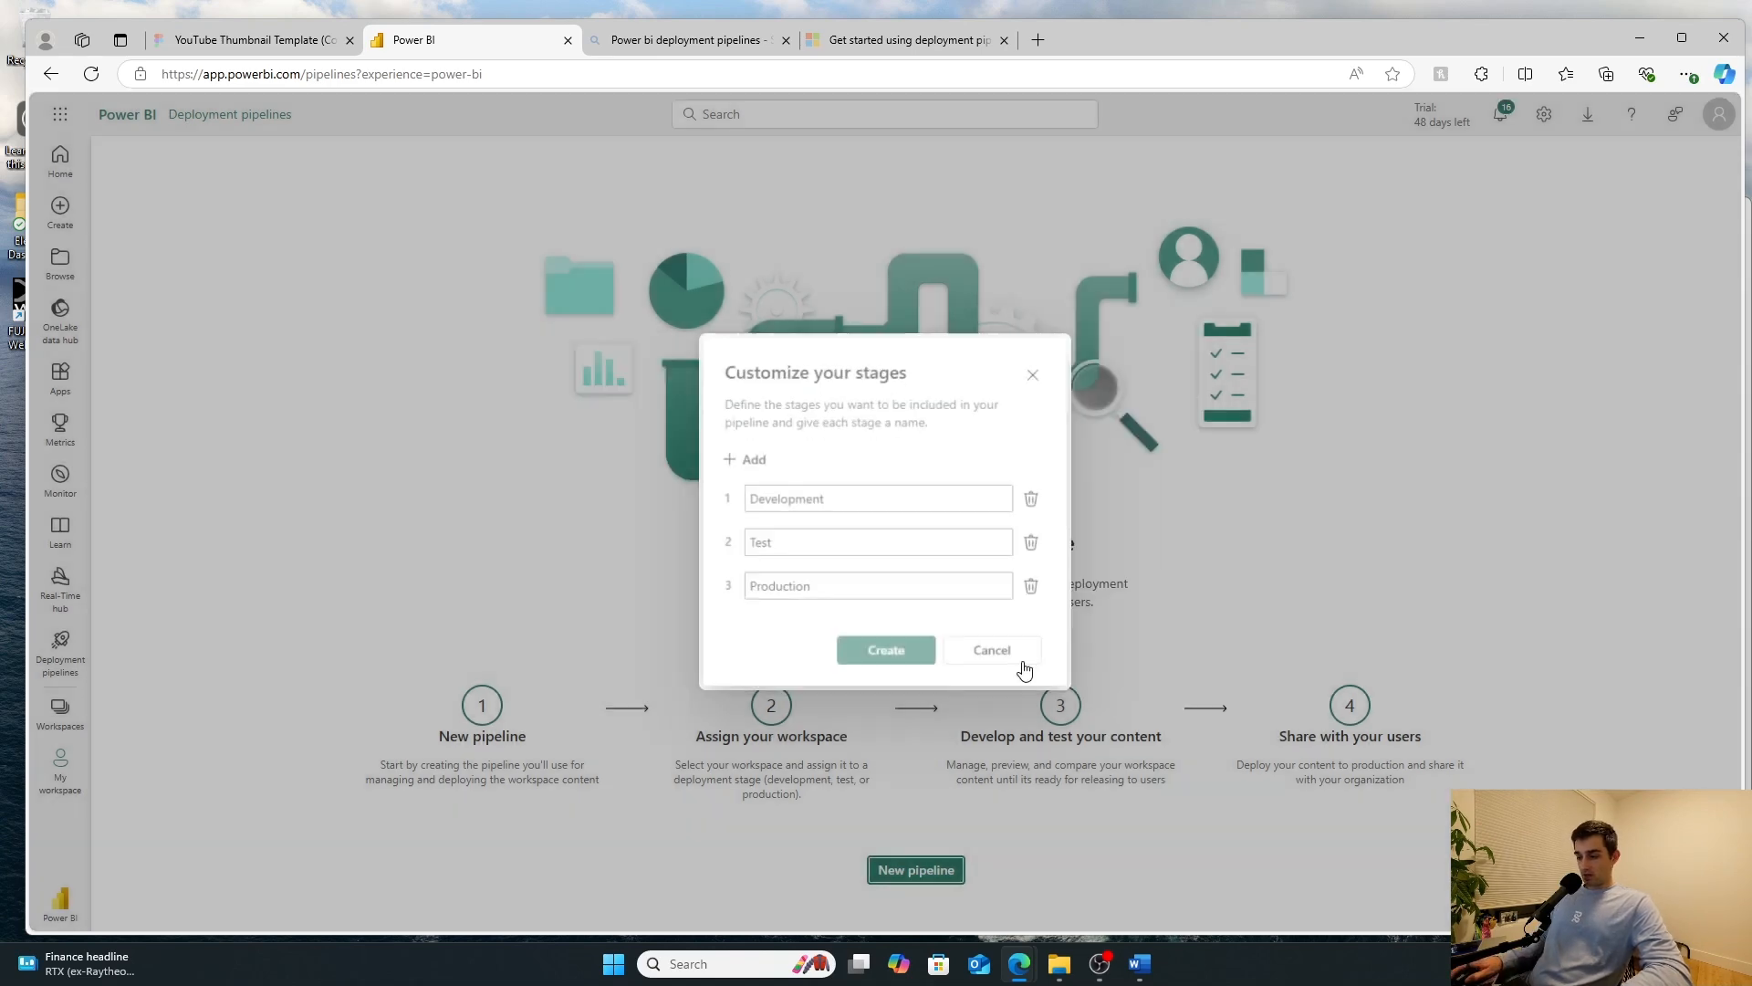
click(752, 459)
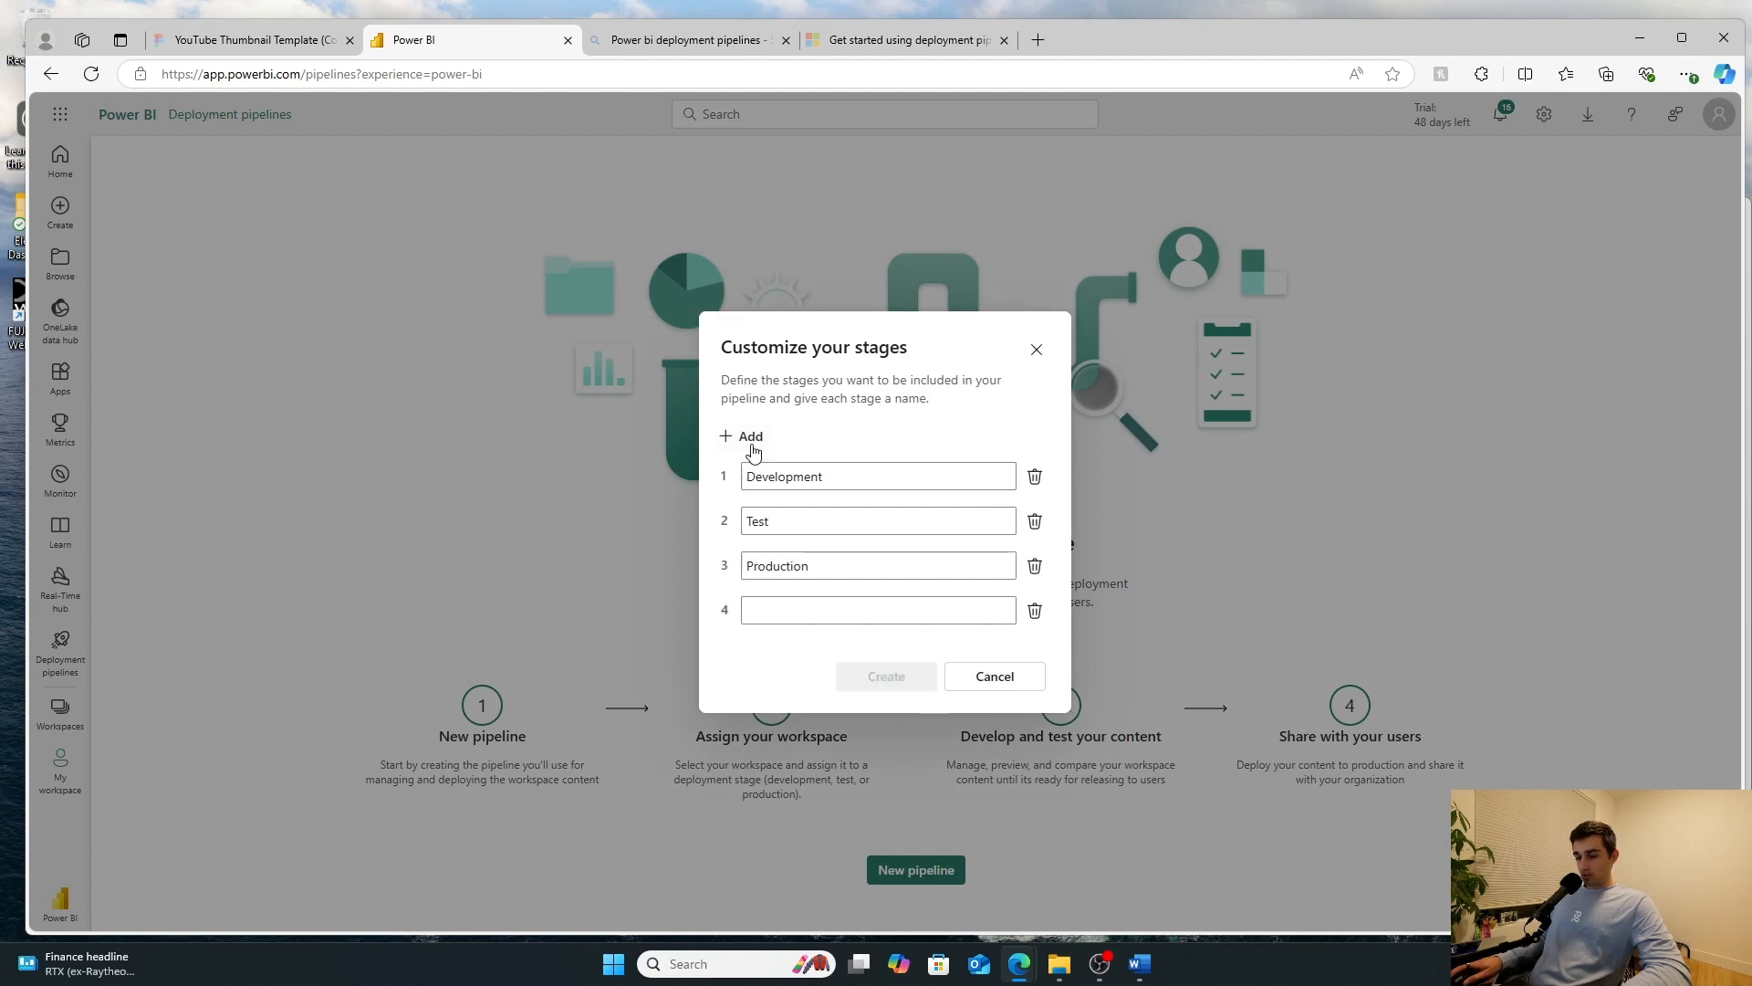
click(753, 450)
click(758, 422)
click(762, 399)
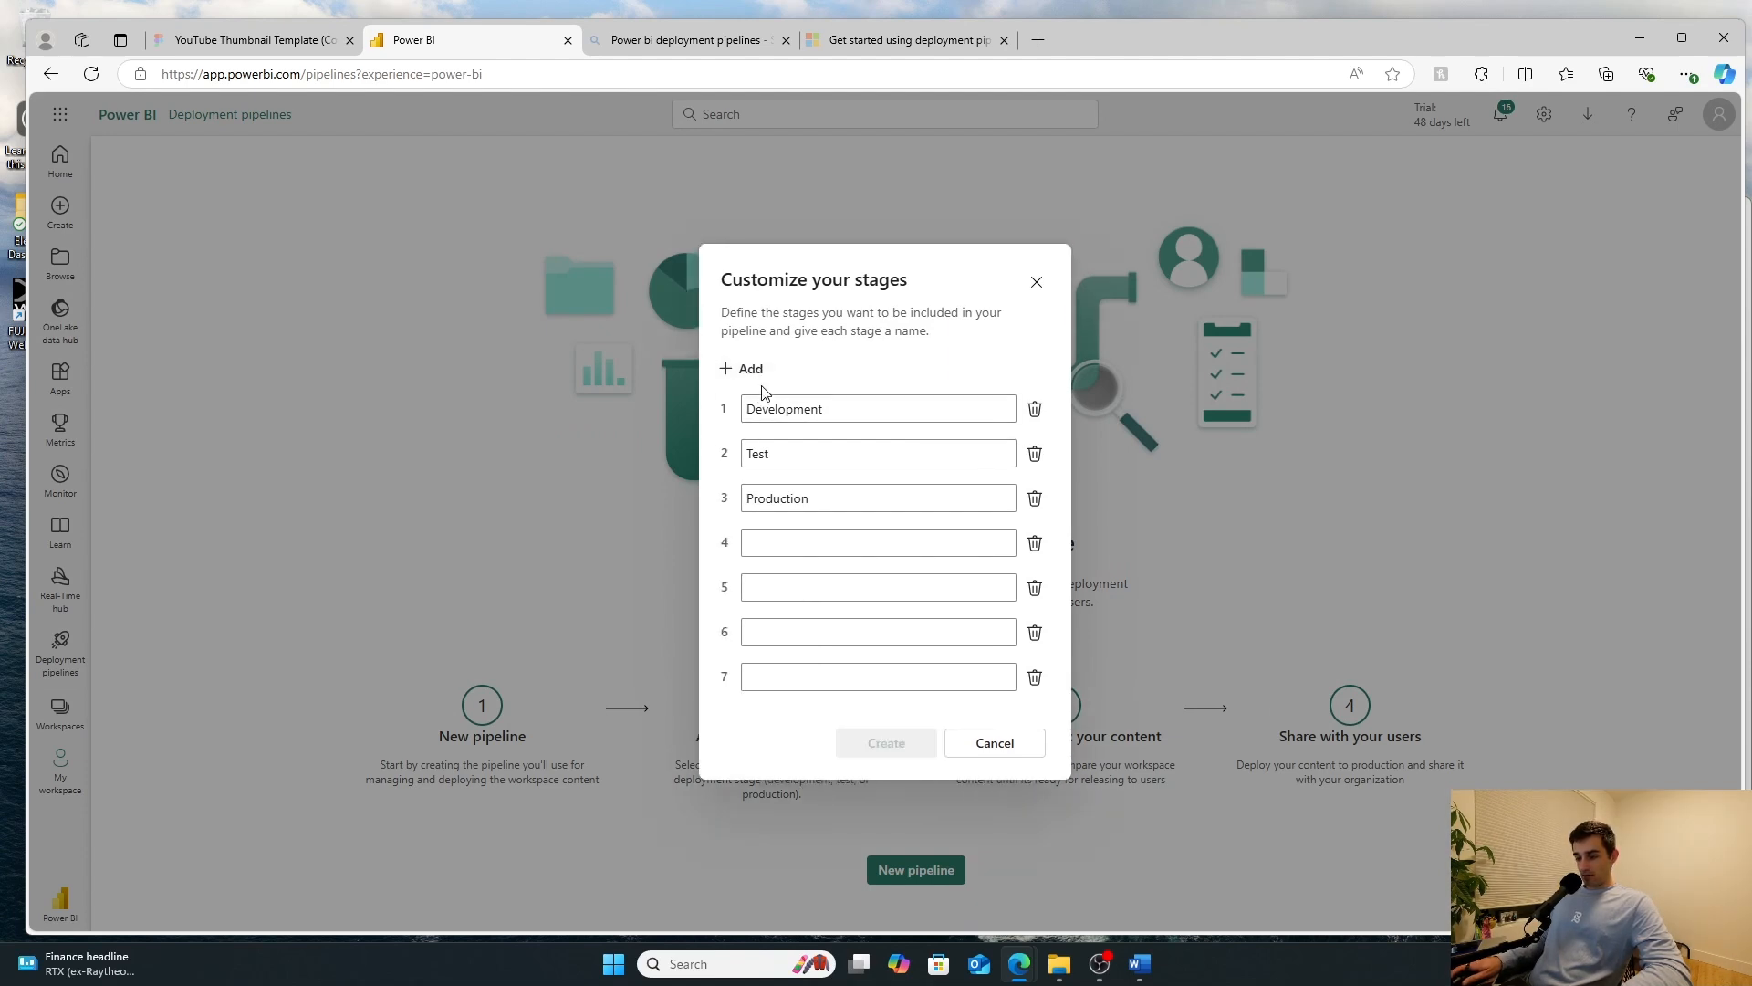
click(765, 368)
click(760, 345)
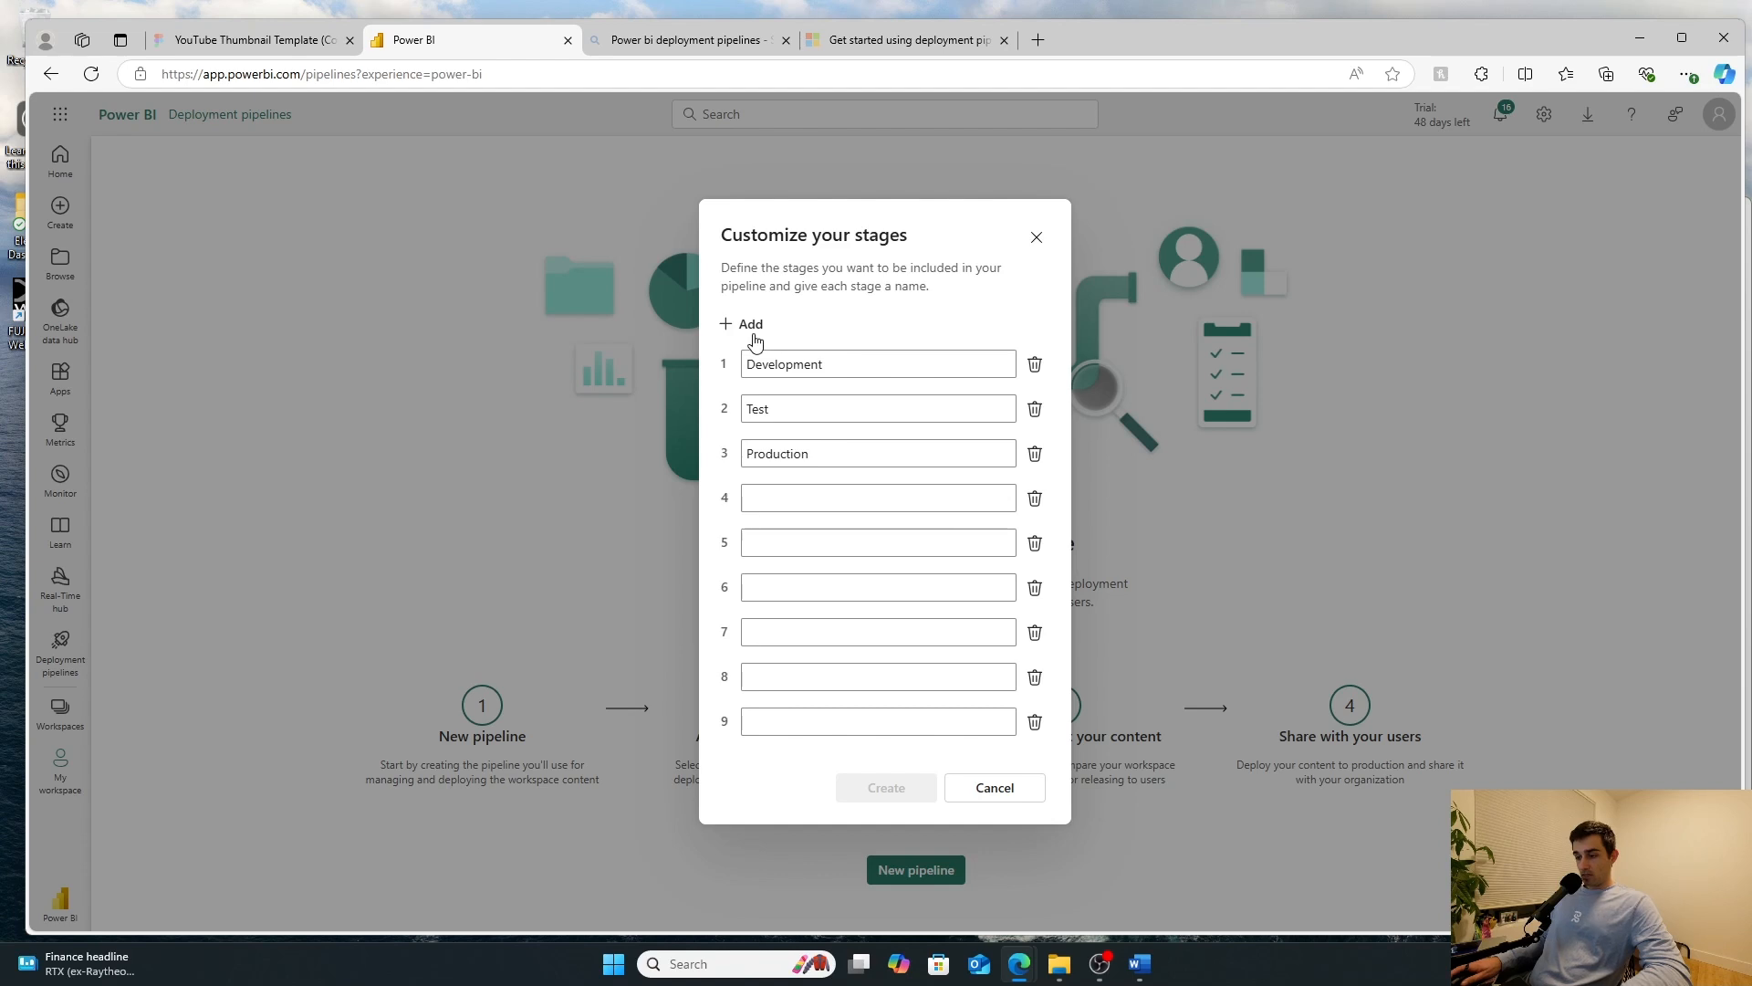
click(754, 334)
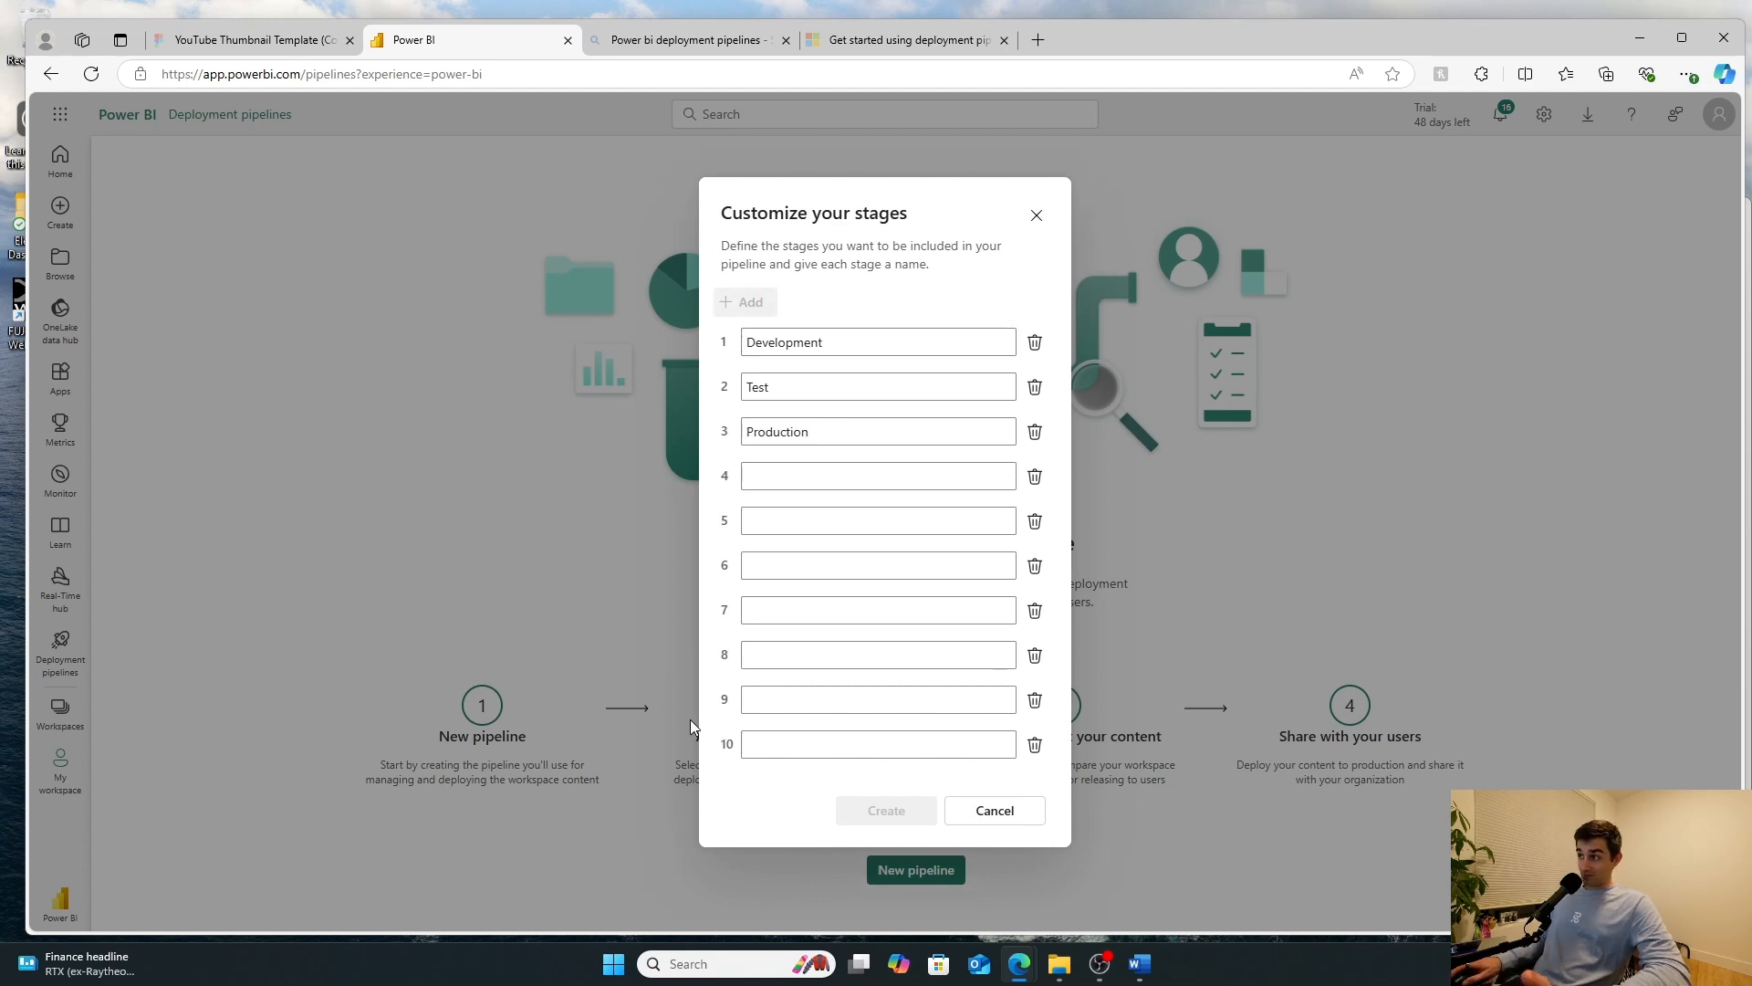
click(1034, 740)
click(1033, 721)
click(1034, 699)
click(1034, 677)
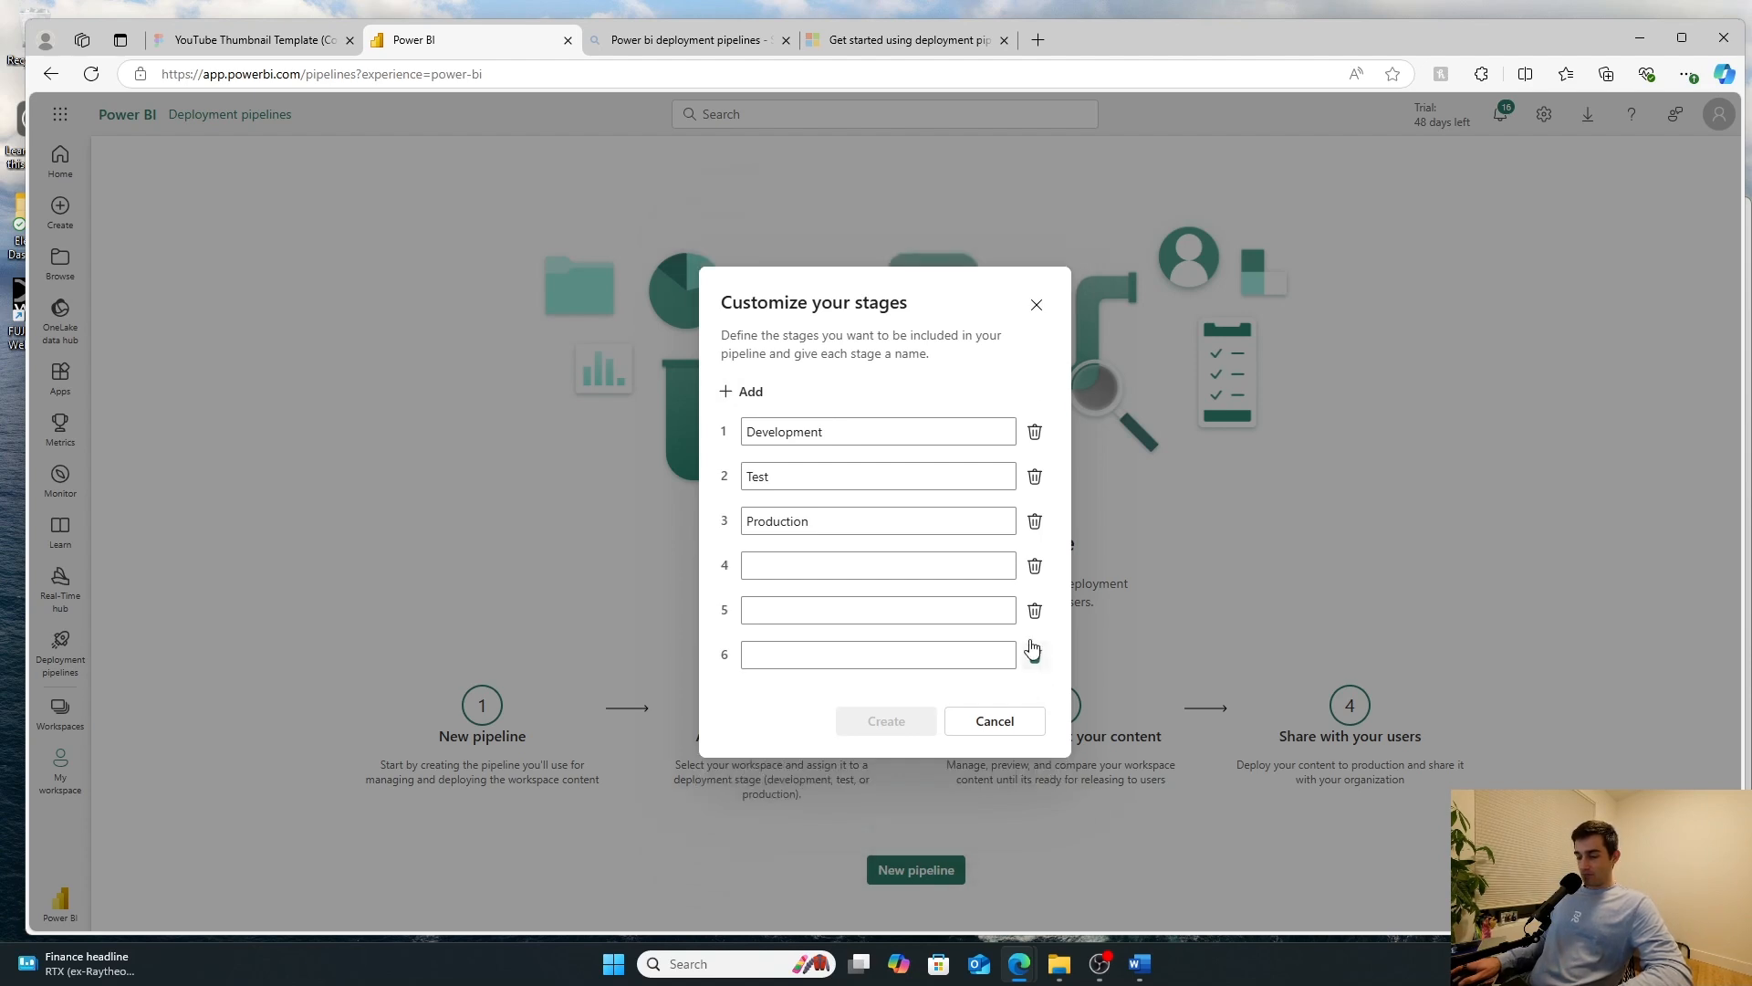
click(1034, 653)
click(1034, 632)
click(1034, 609)
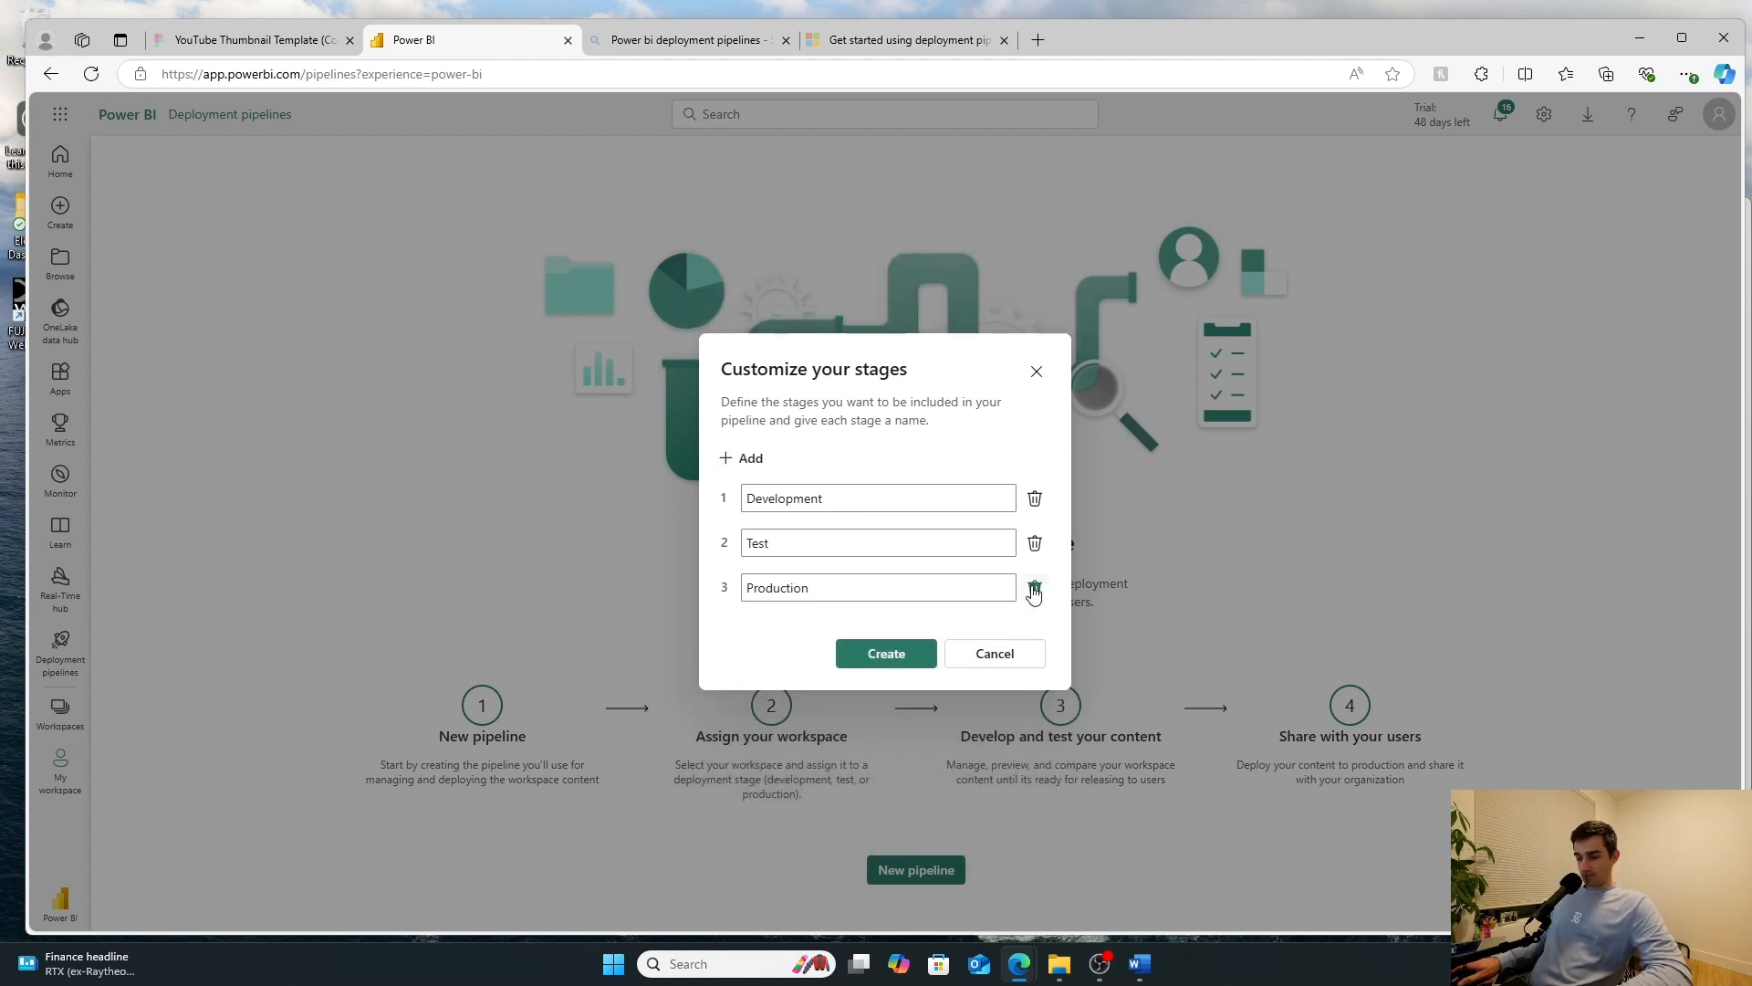
Step: Remove the Test stage and create the pipeline with only the Development and Production stages
click(1034, 543)
drag(754, 520, 688, 560)
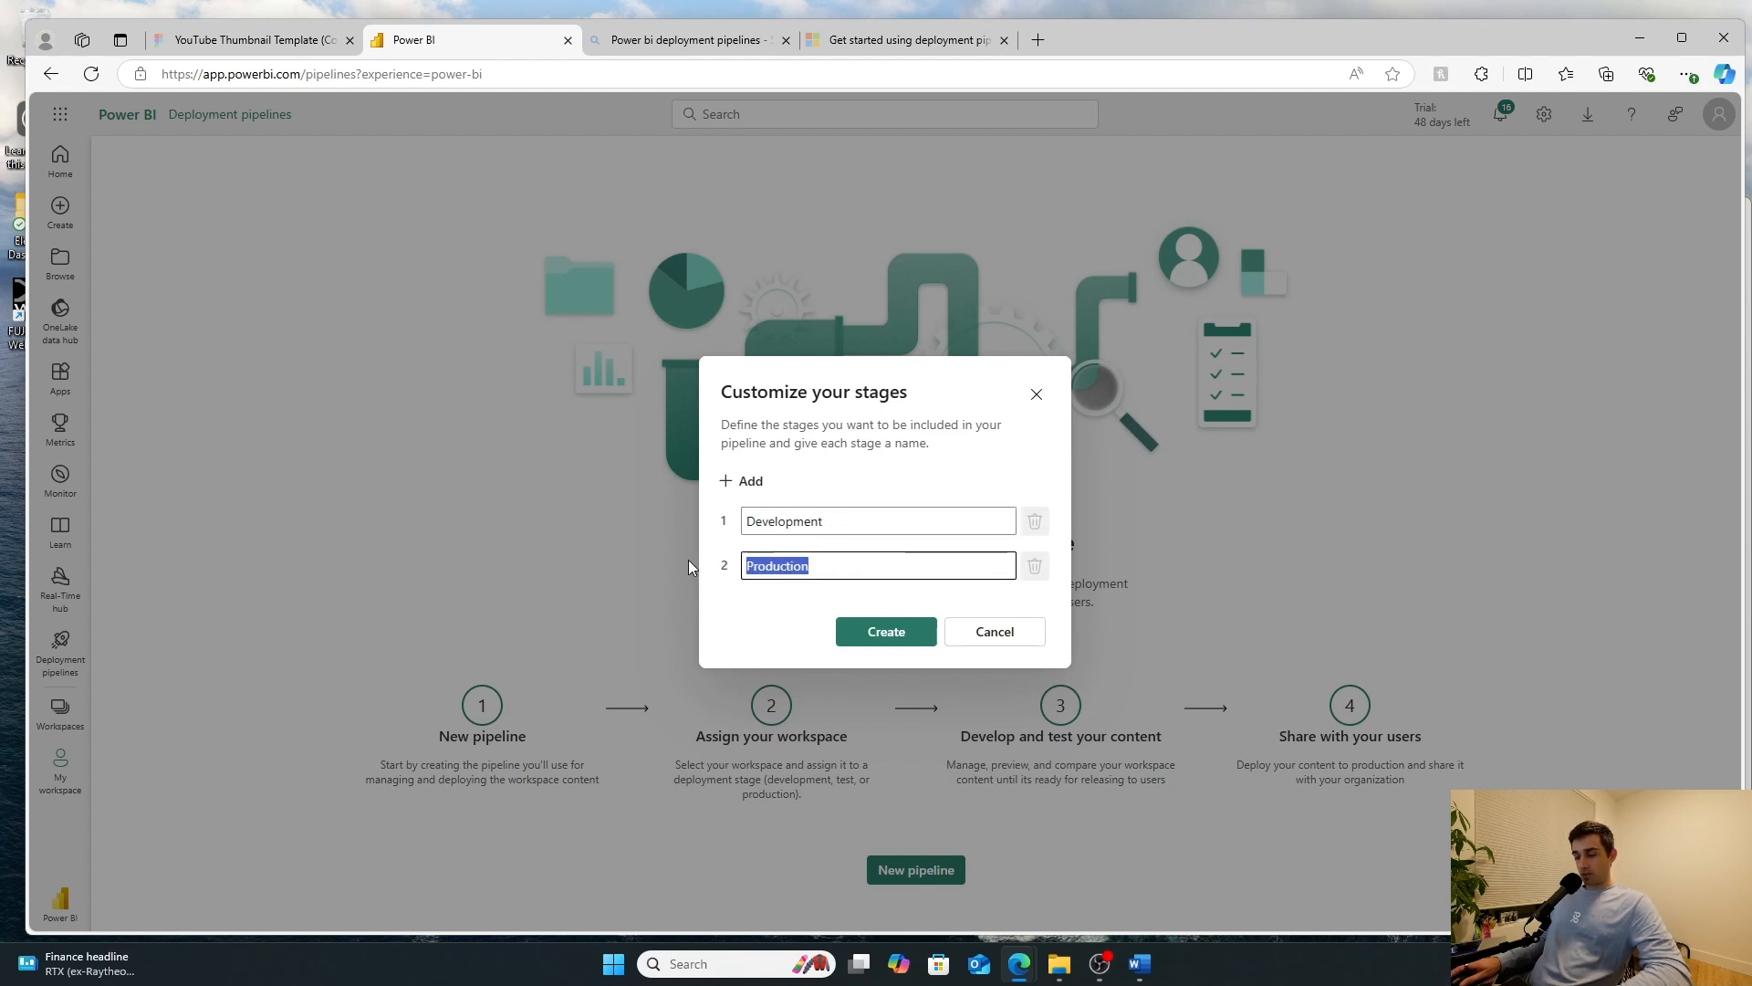
click(879, 634)
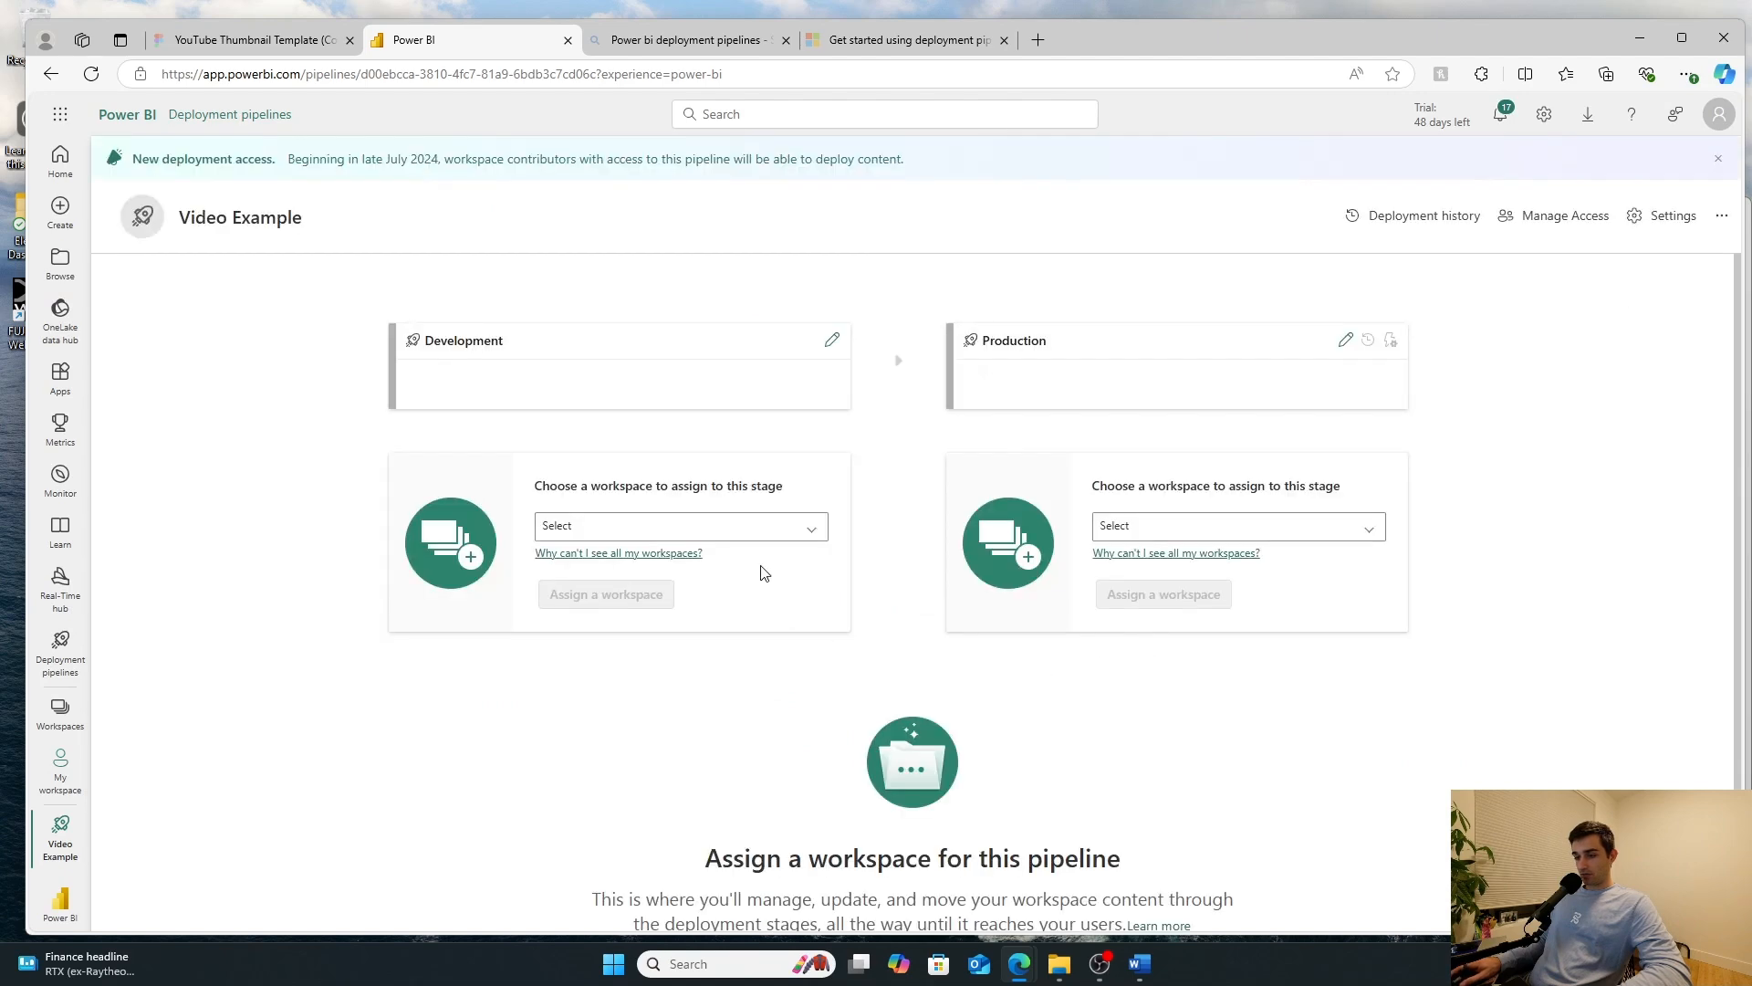
Step: Assign the Developer workspace to the Development stage and the Production workspace to the Production stage
click(702, 536)
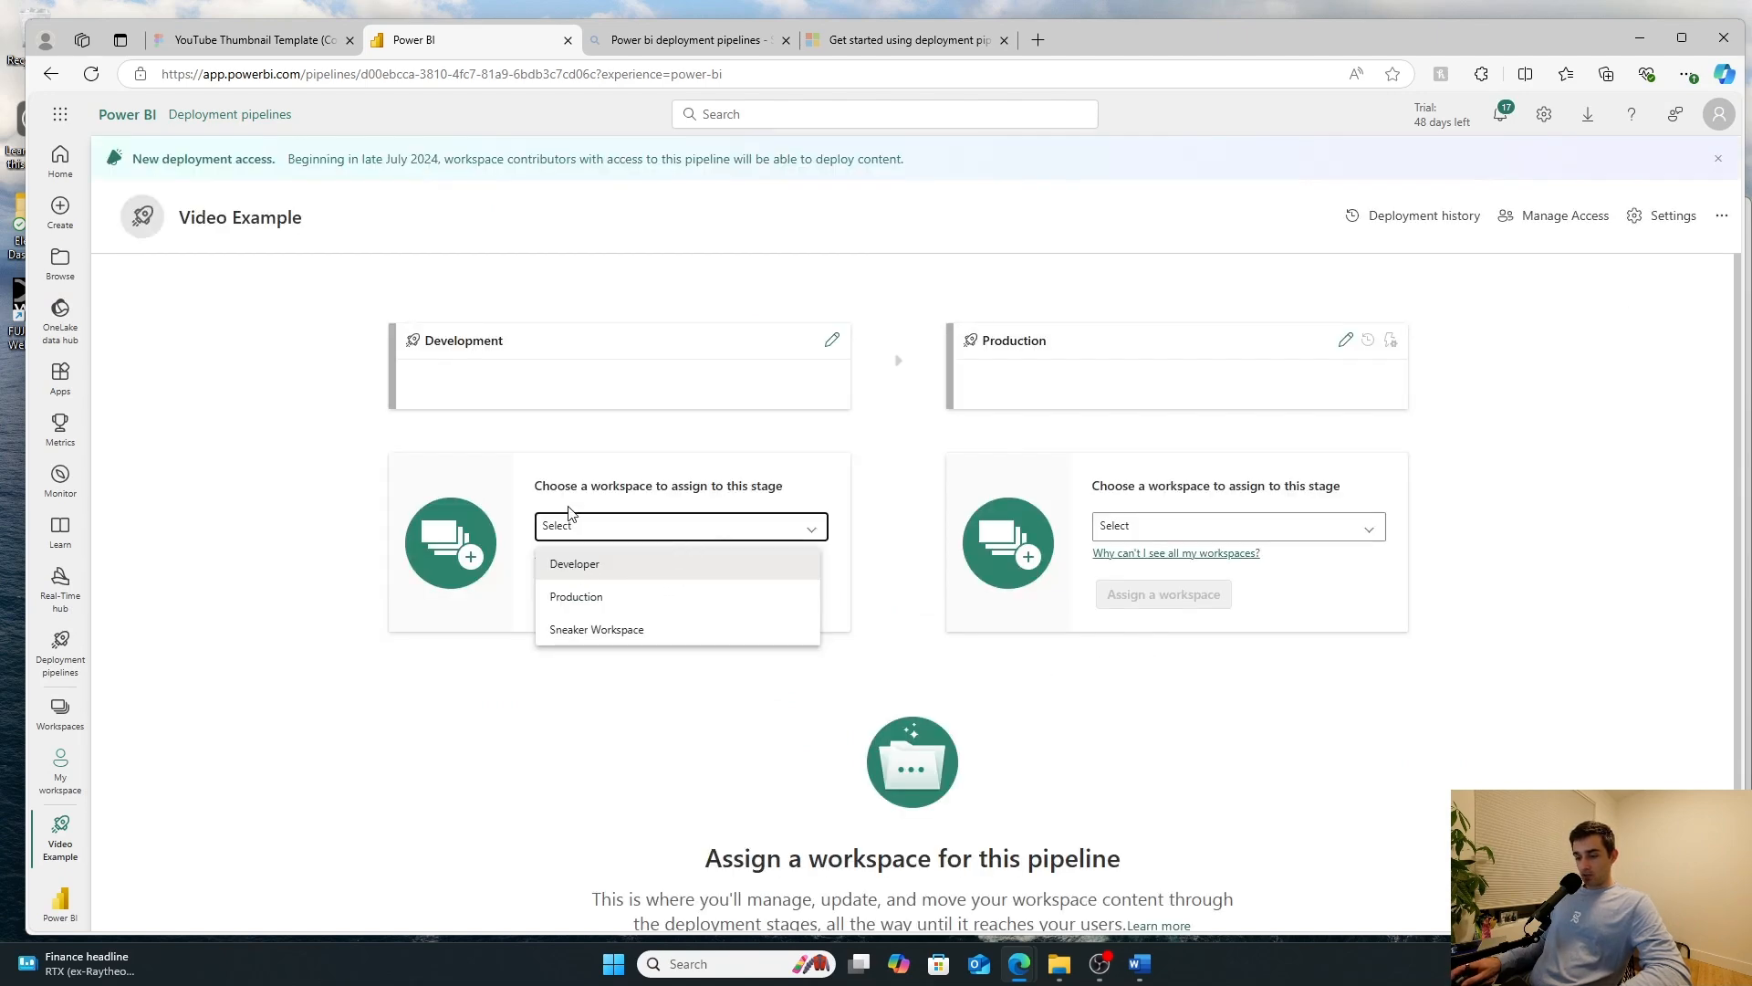
click(577, 570)
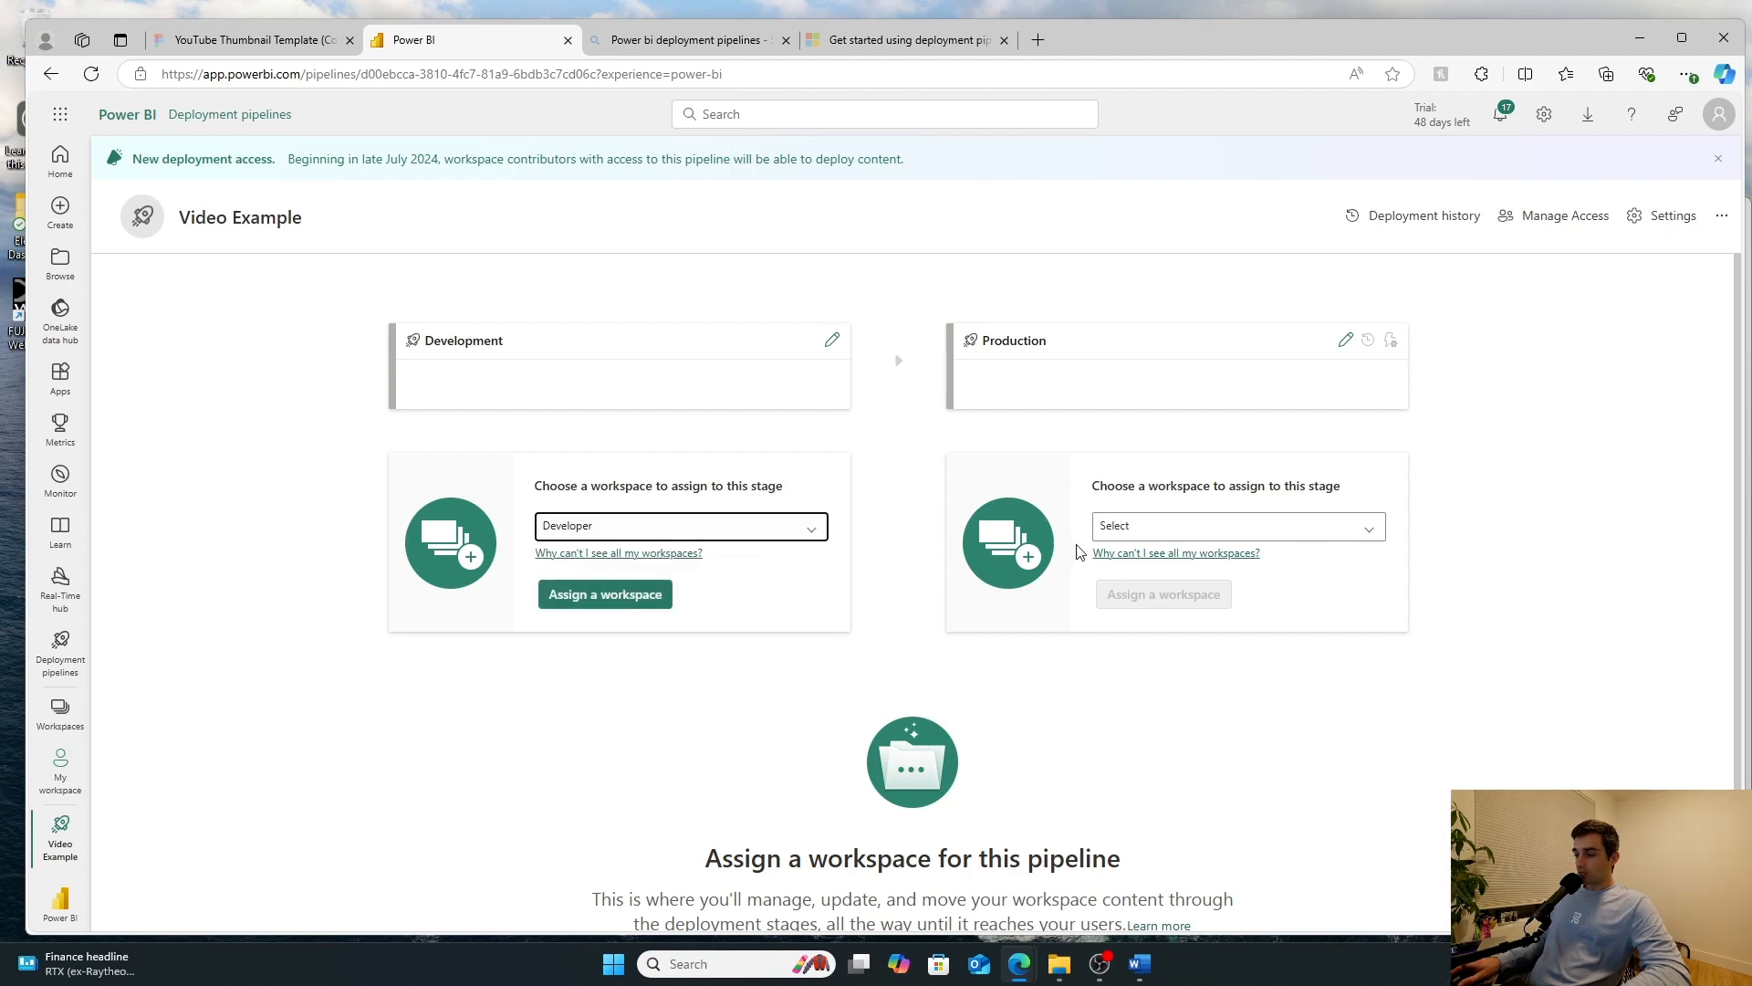
click(1180, 529)
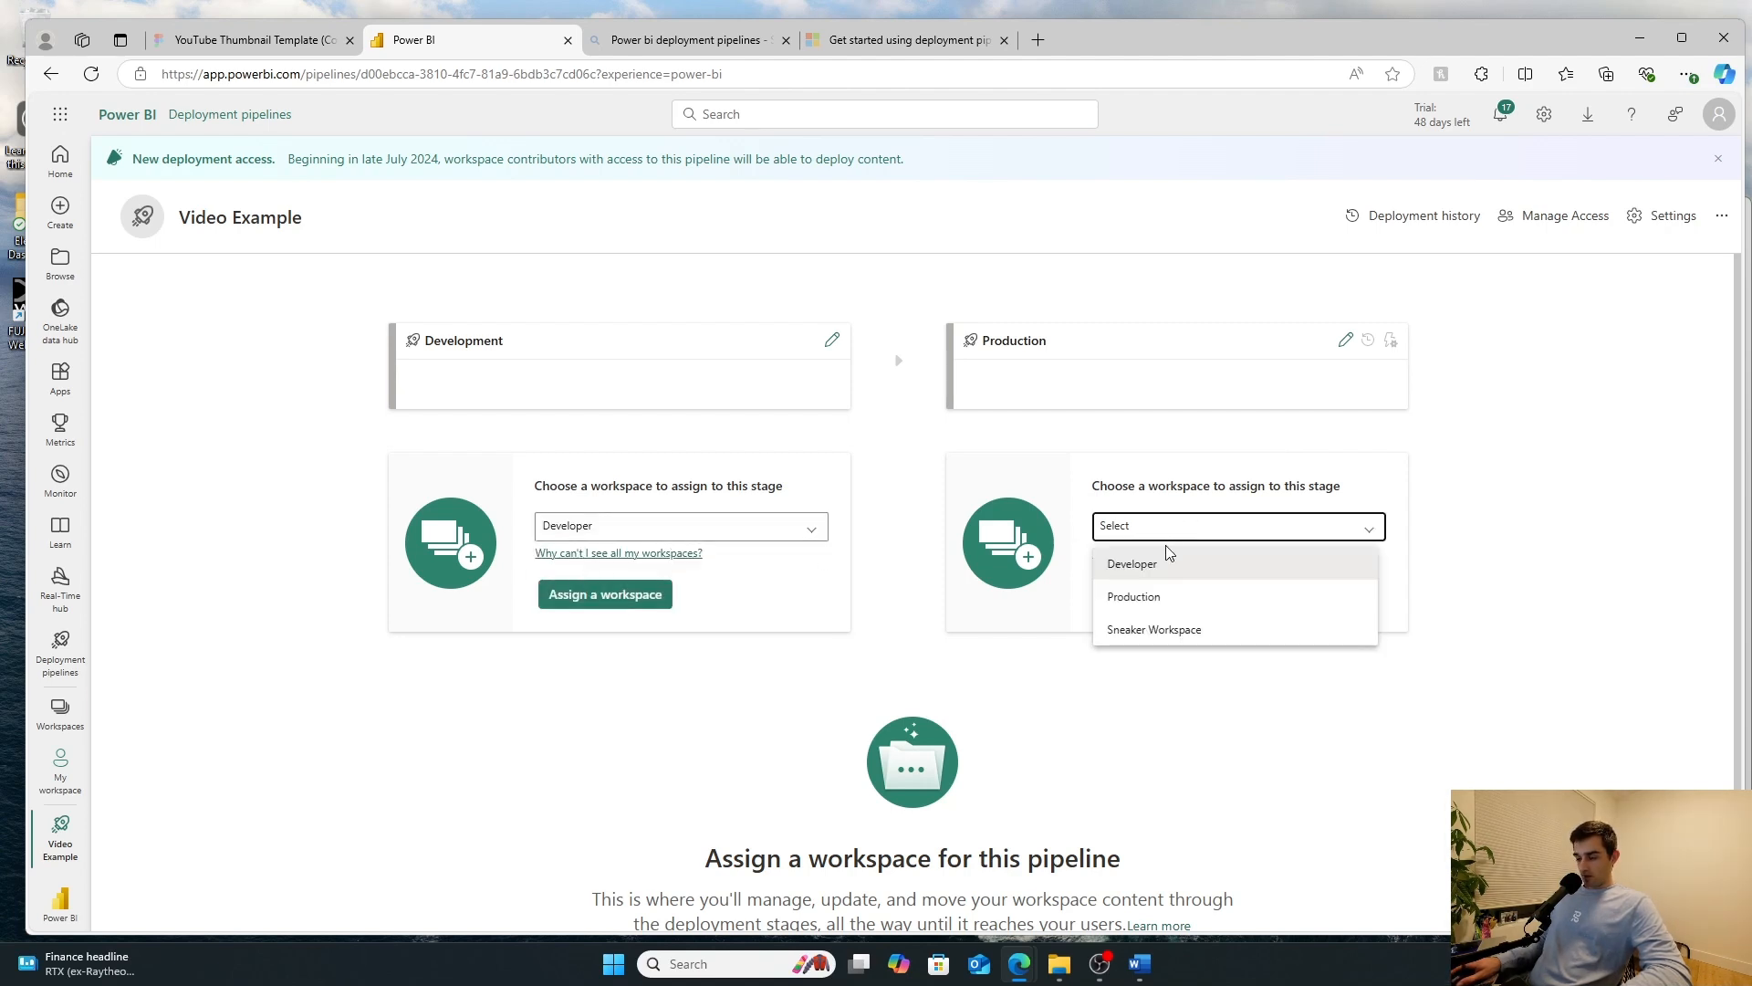
click(1136, 596)
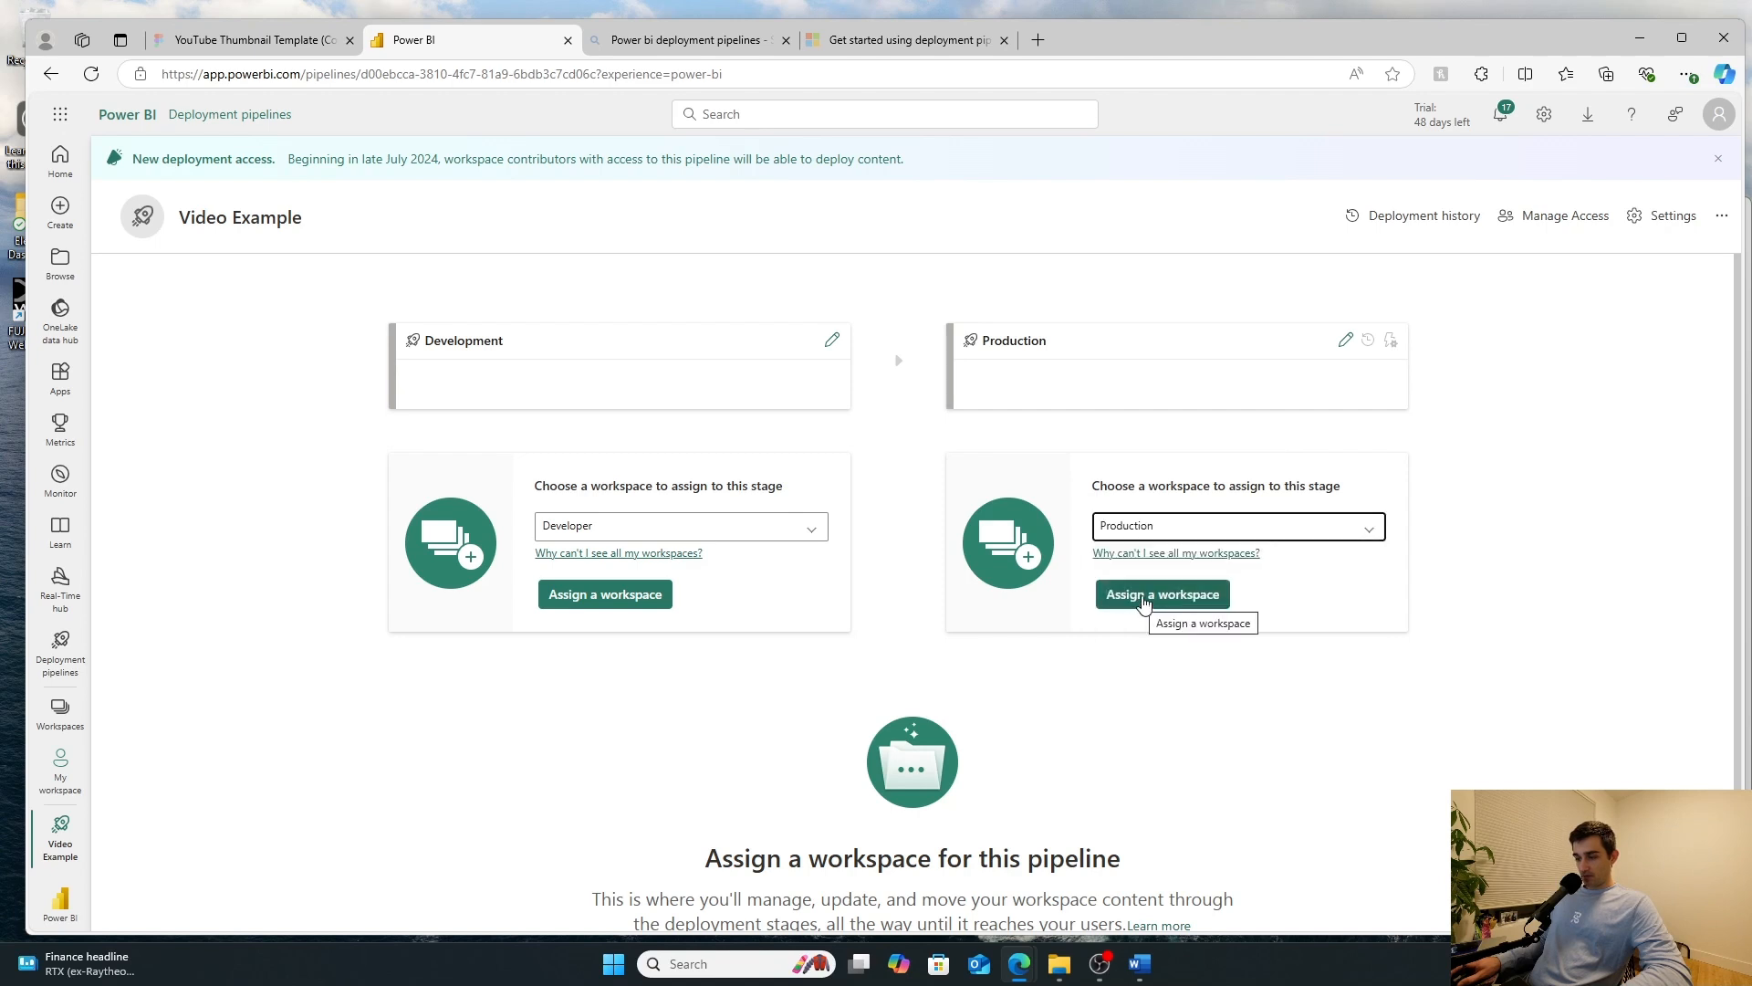
click(1142, 595)
click(628, 594)
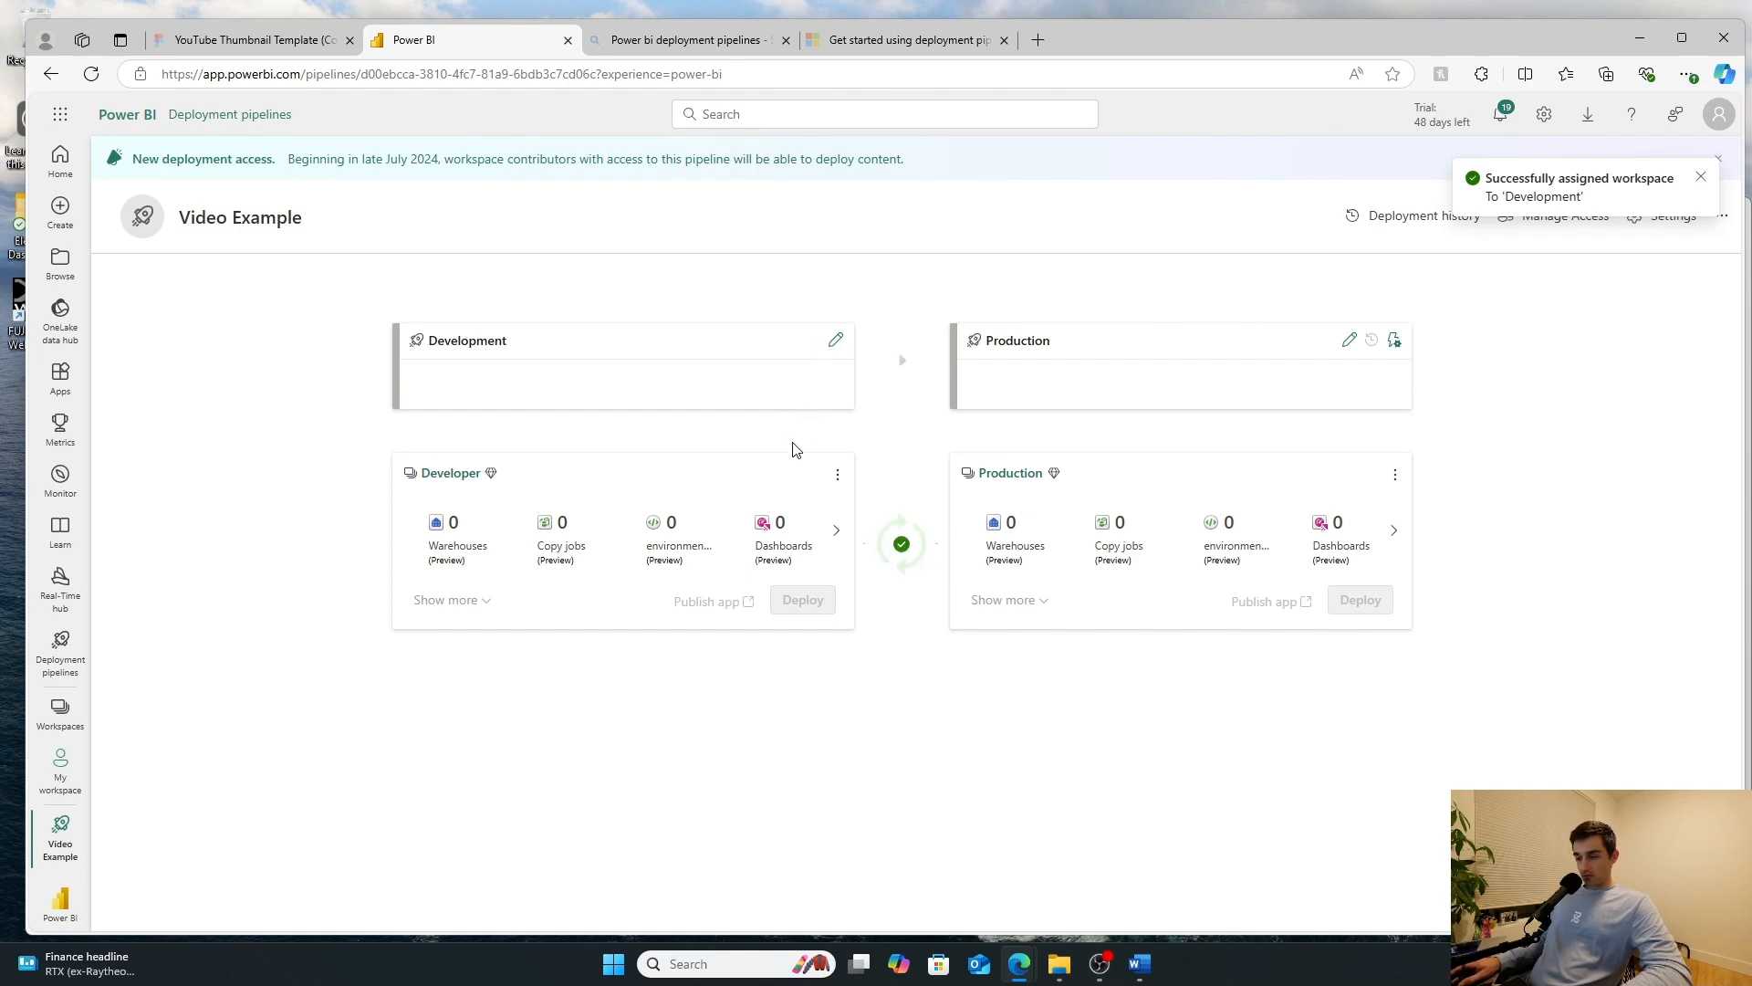
click(1698, 180)
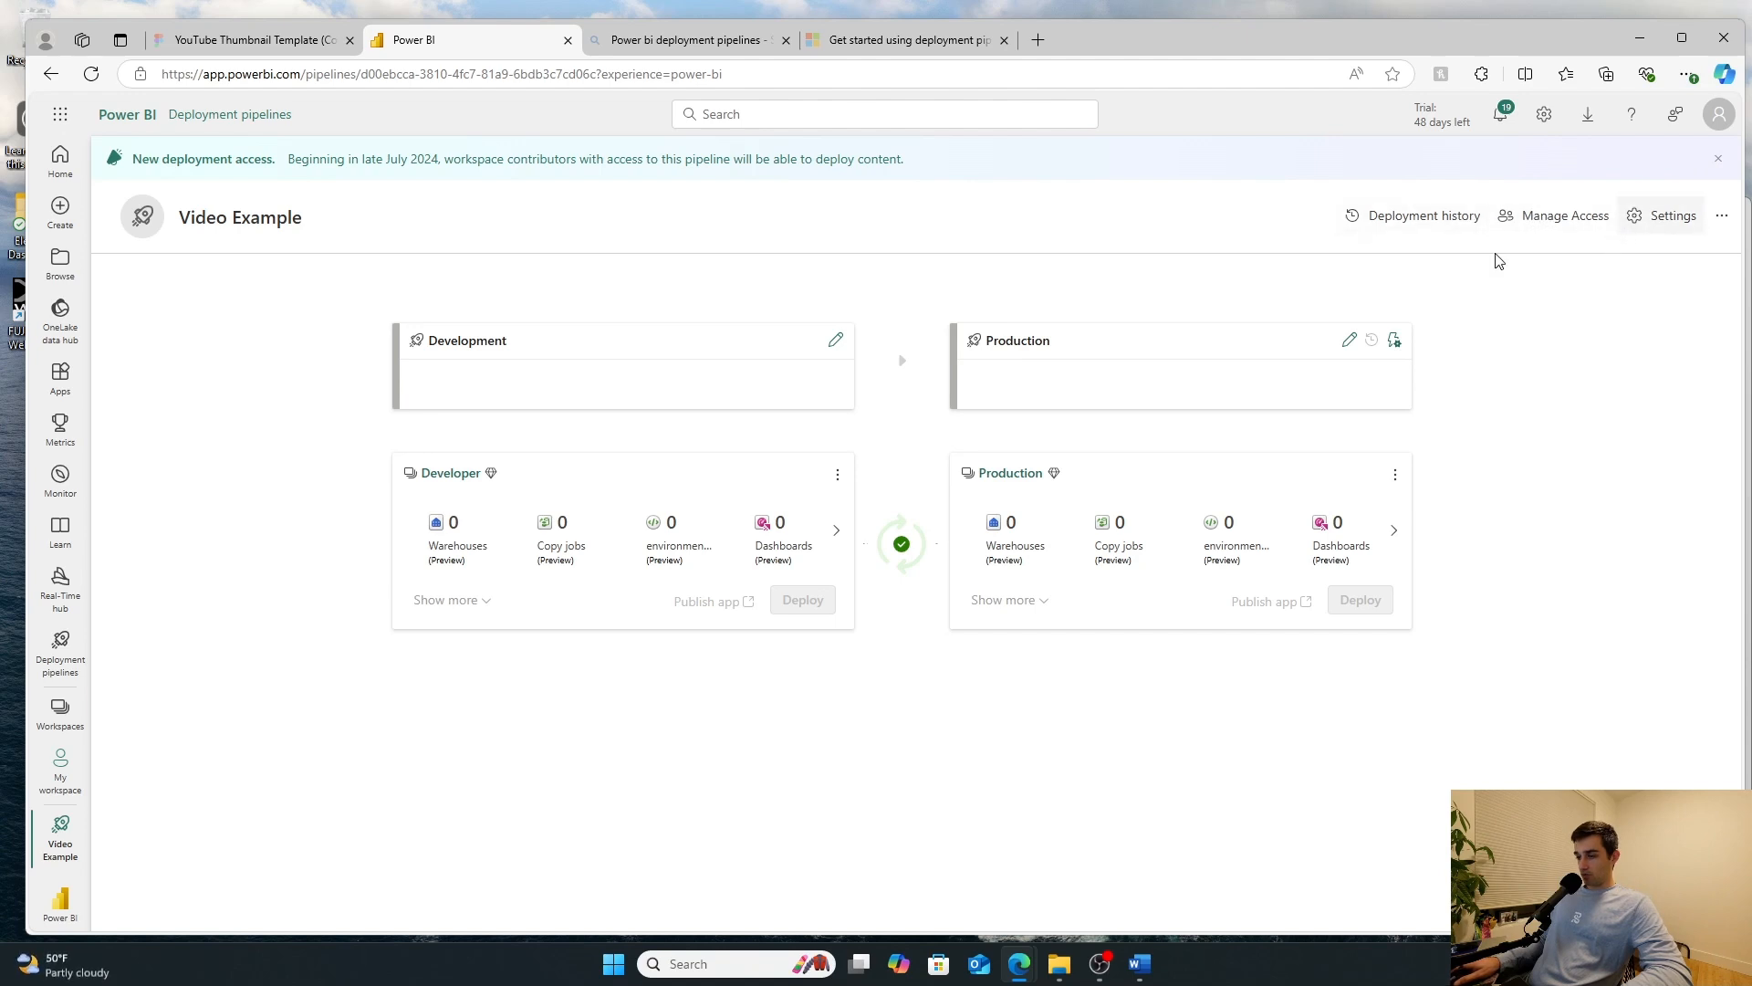
Step: Check the stage settings of the Development stage and the Production stage without changing them
click(834, 340)
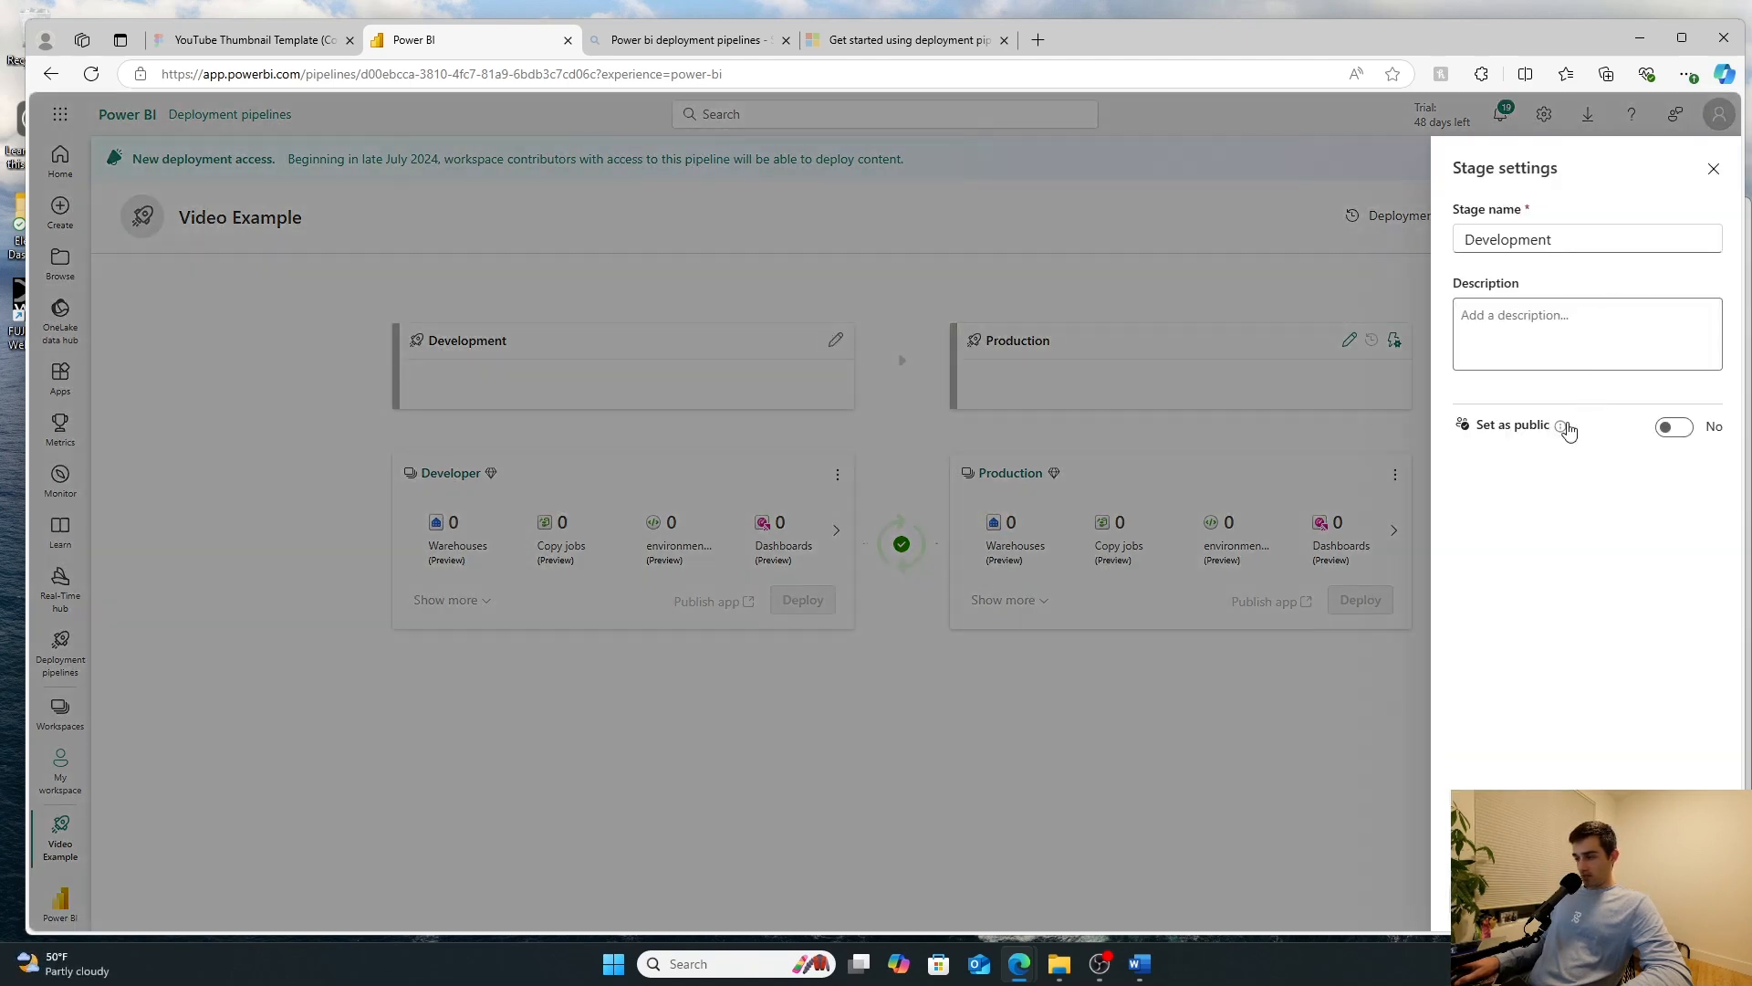
click(1712, 170)
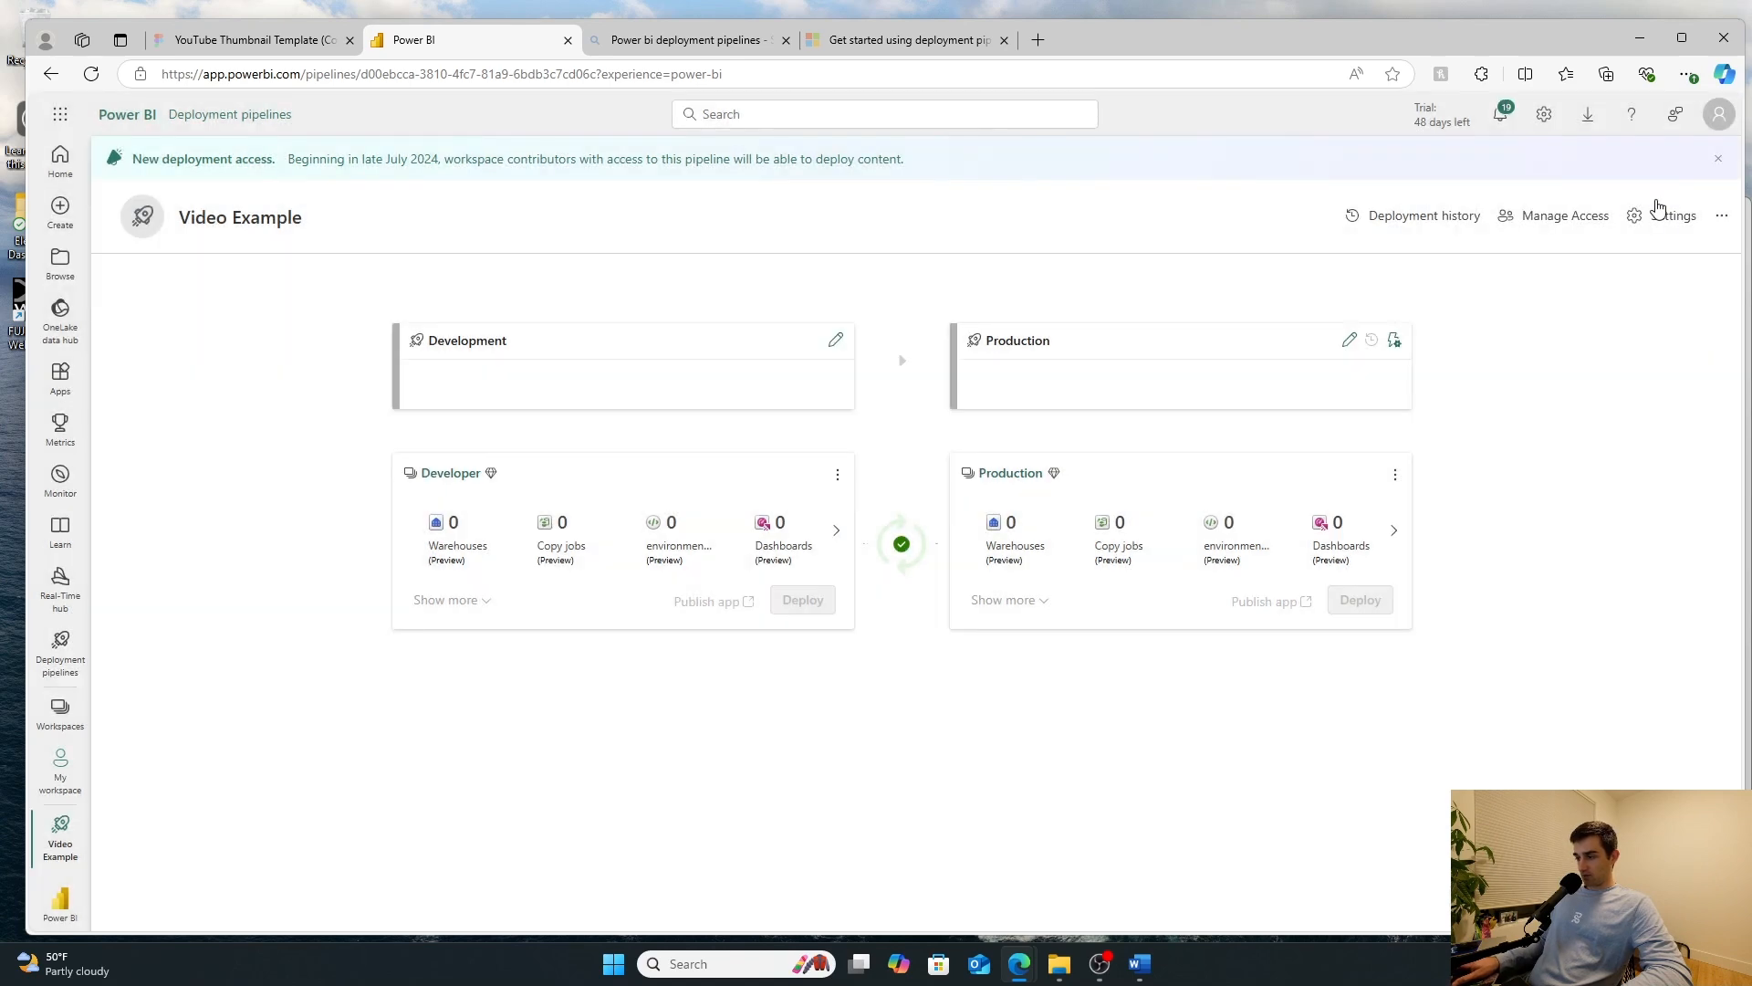
click(1346, 343)
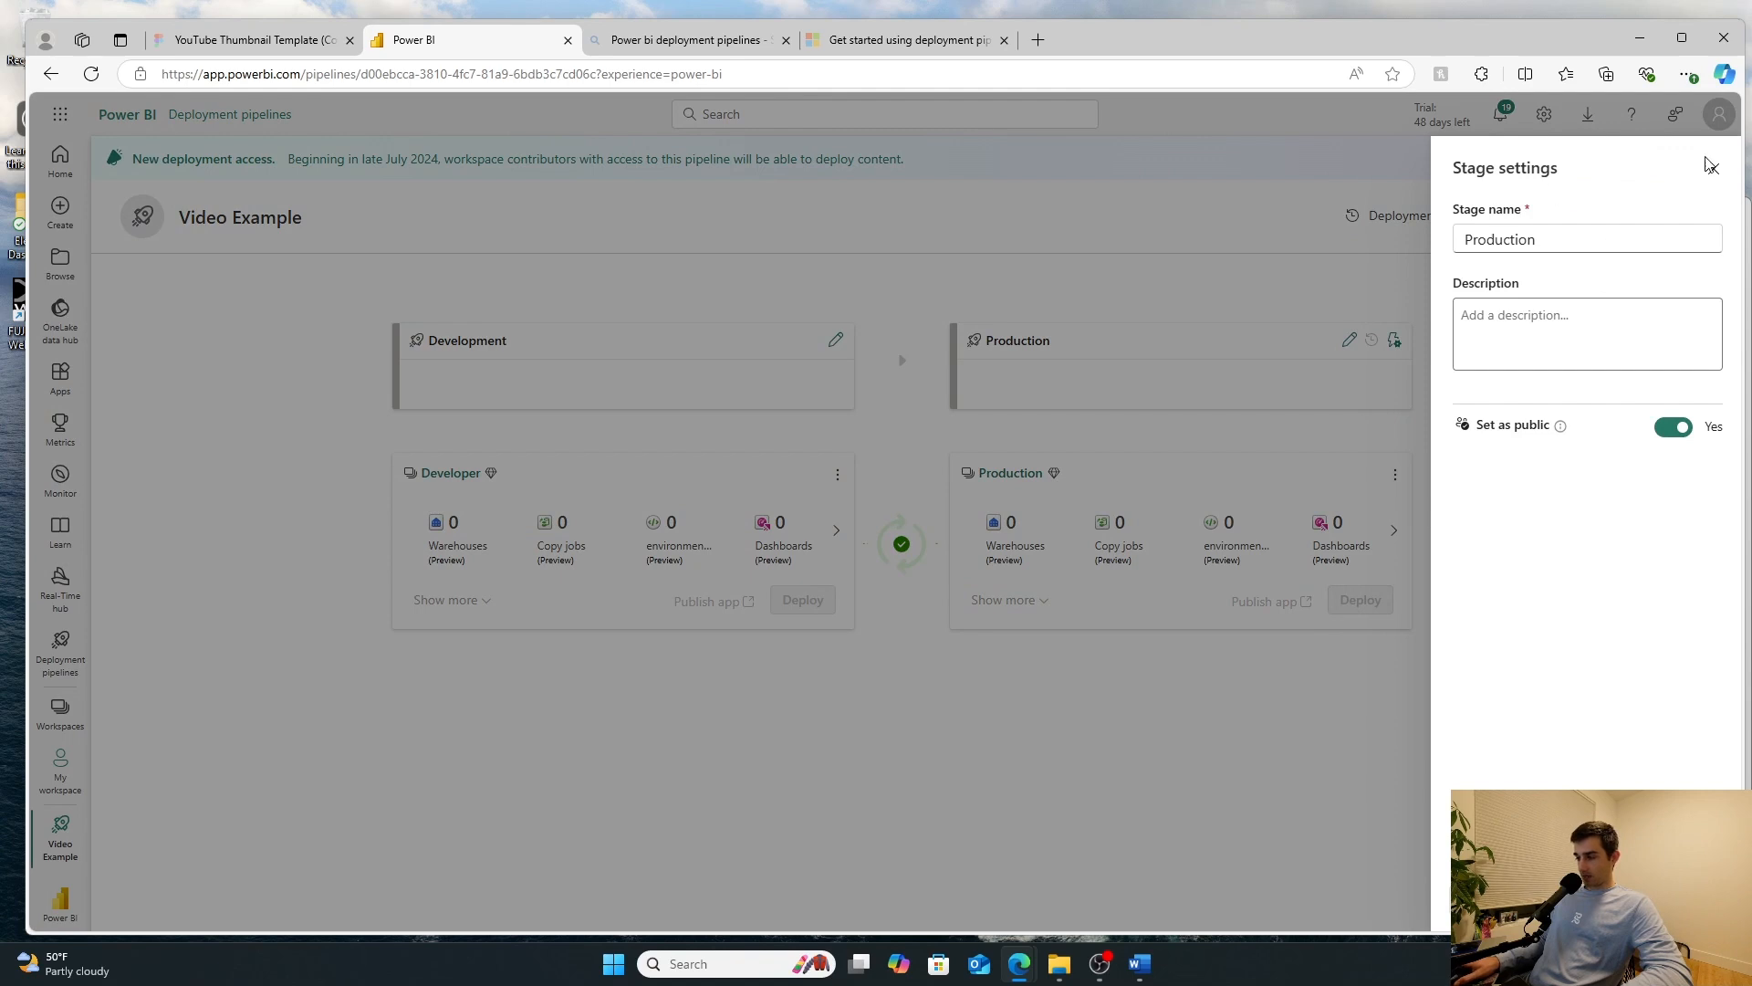
click(1712, 171)
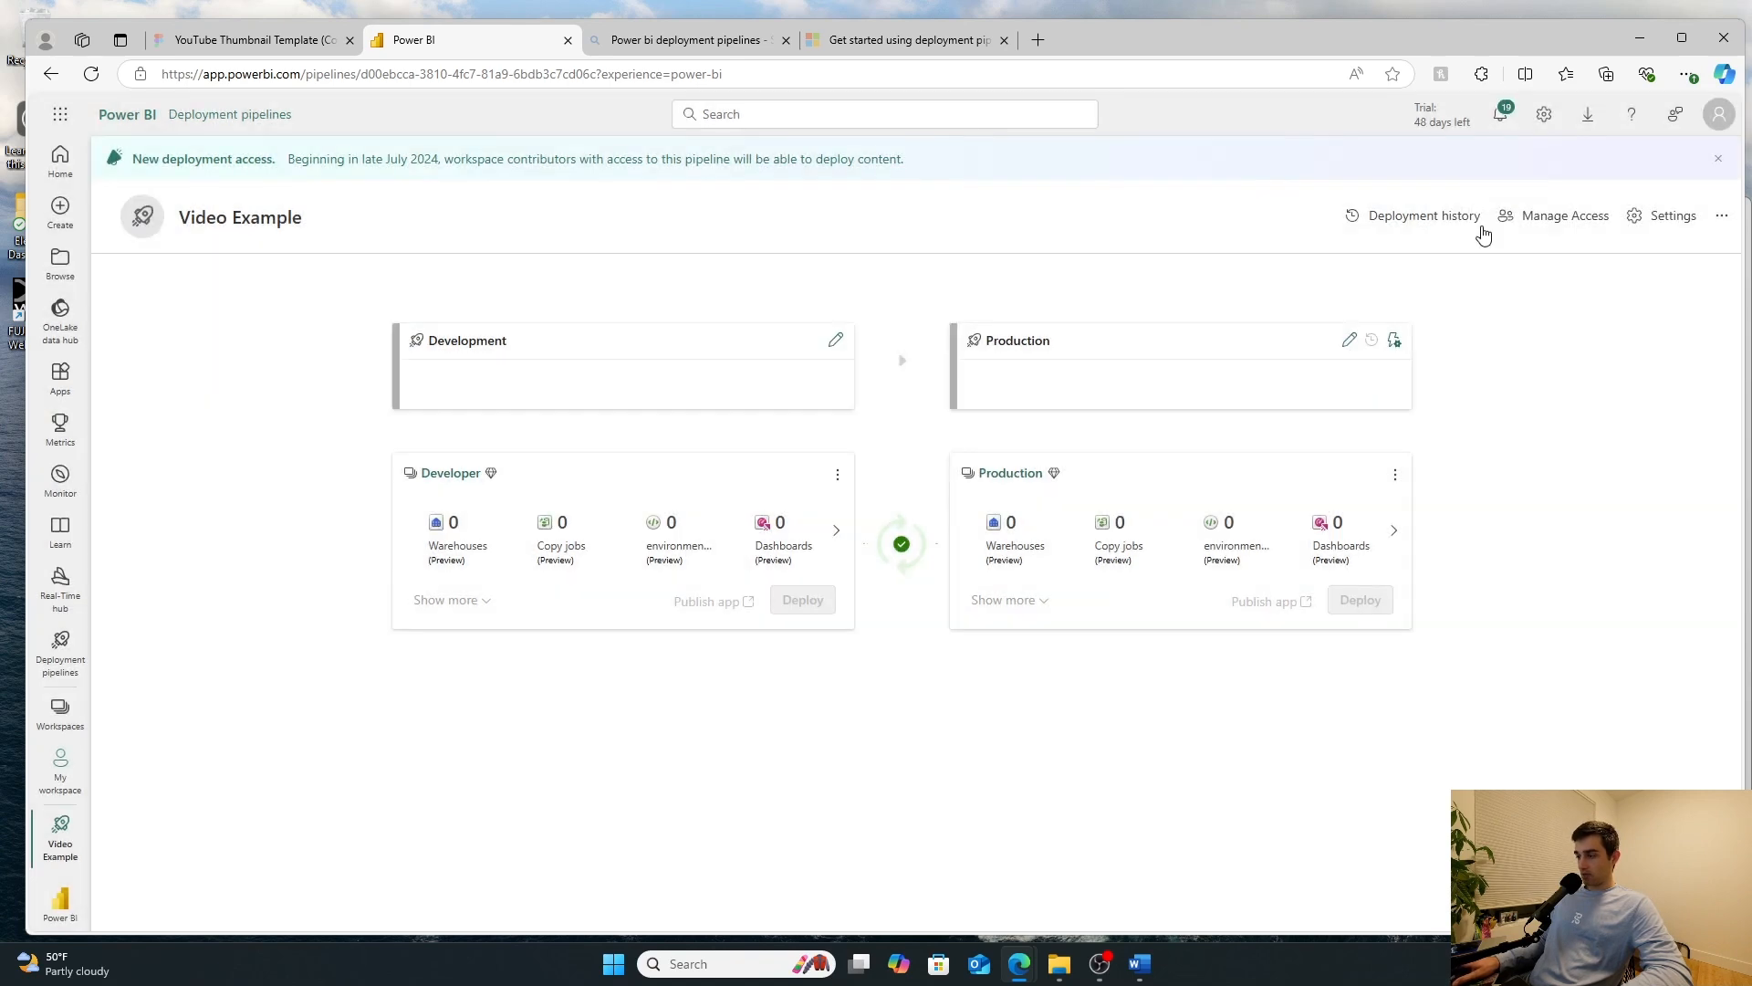
Step: Review the deployment rules of the Production stage and the workspace options offered for the Developer workspace
click(1396, 344)
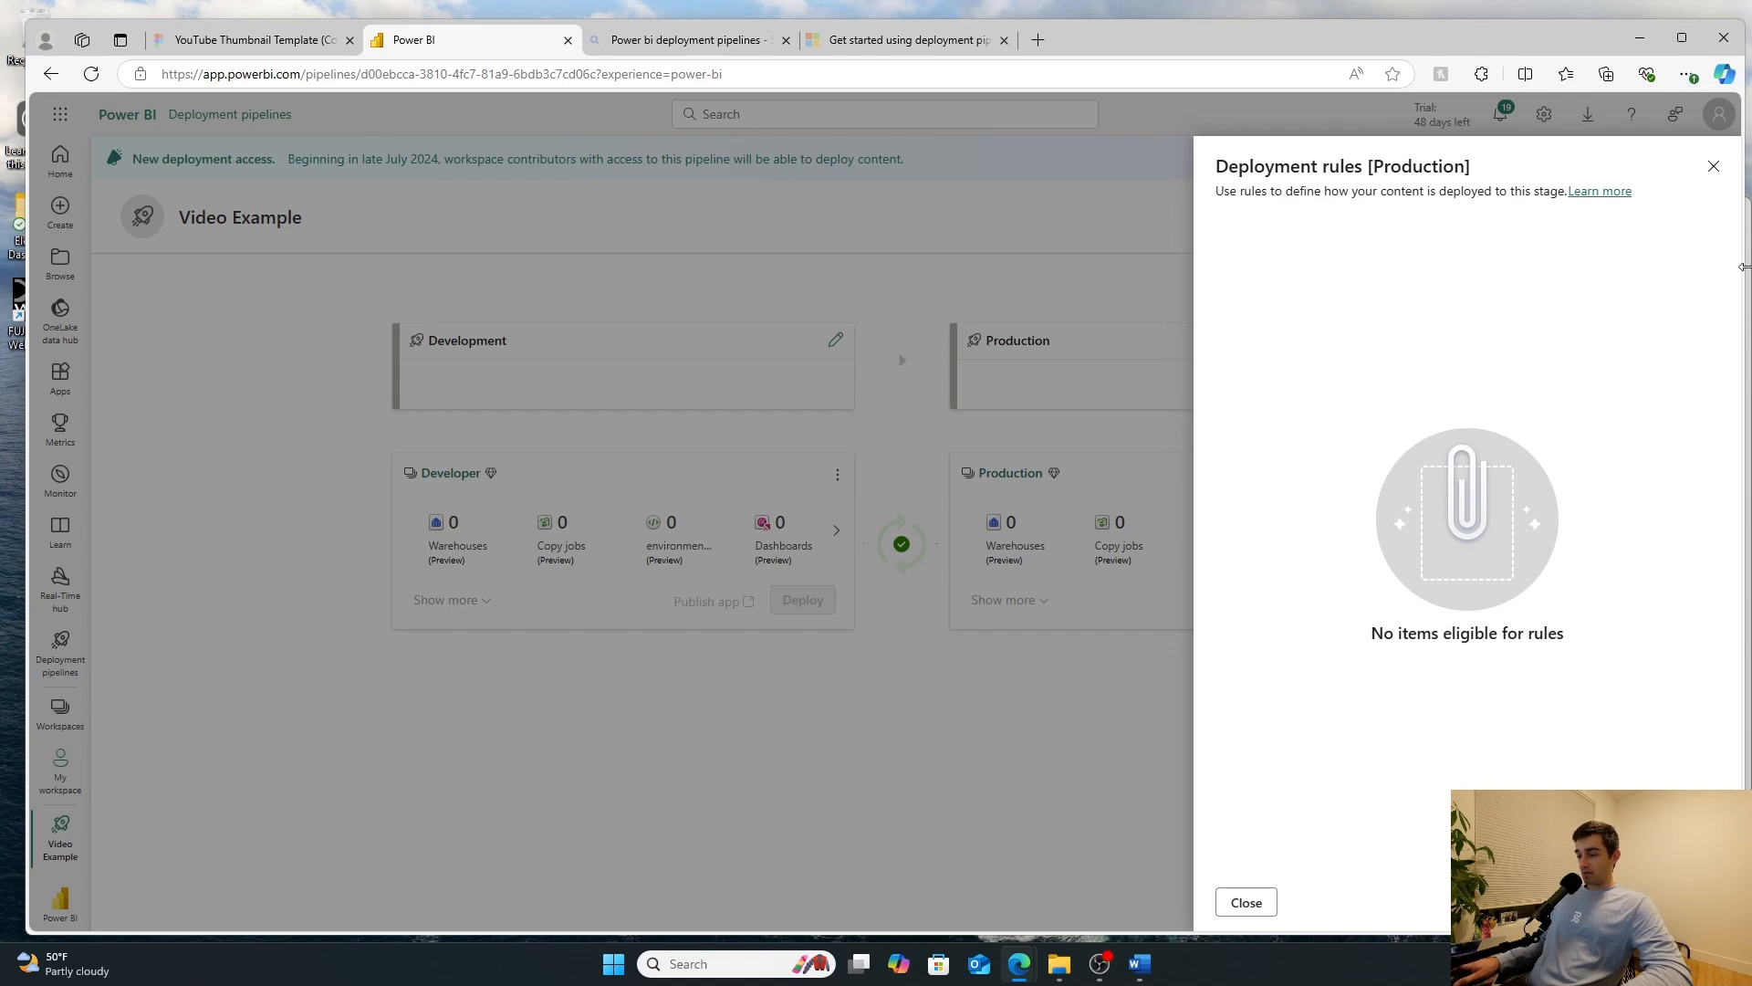
click(1713, 166)
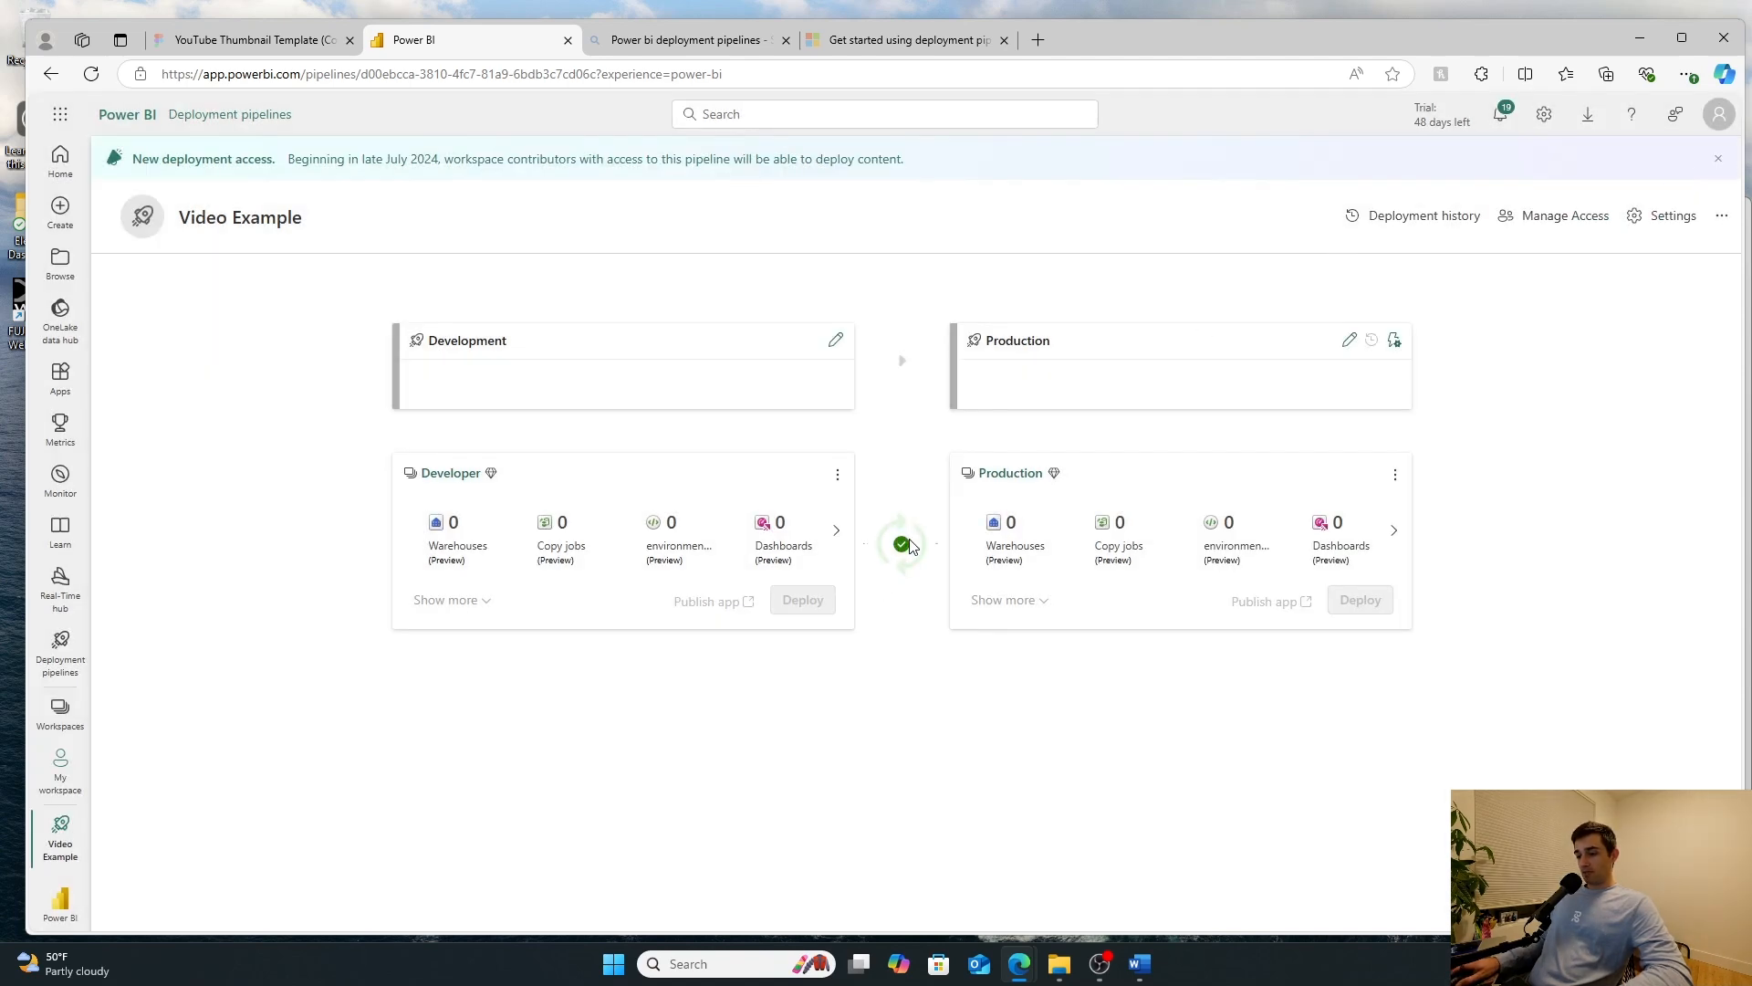
click(838, 474)
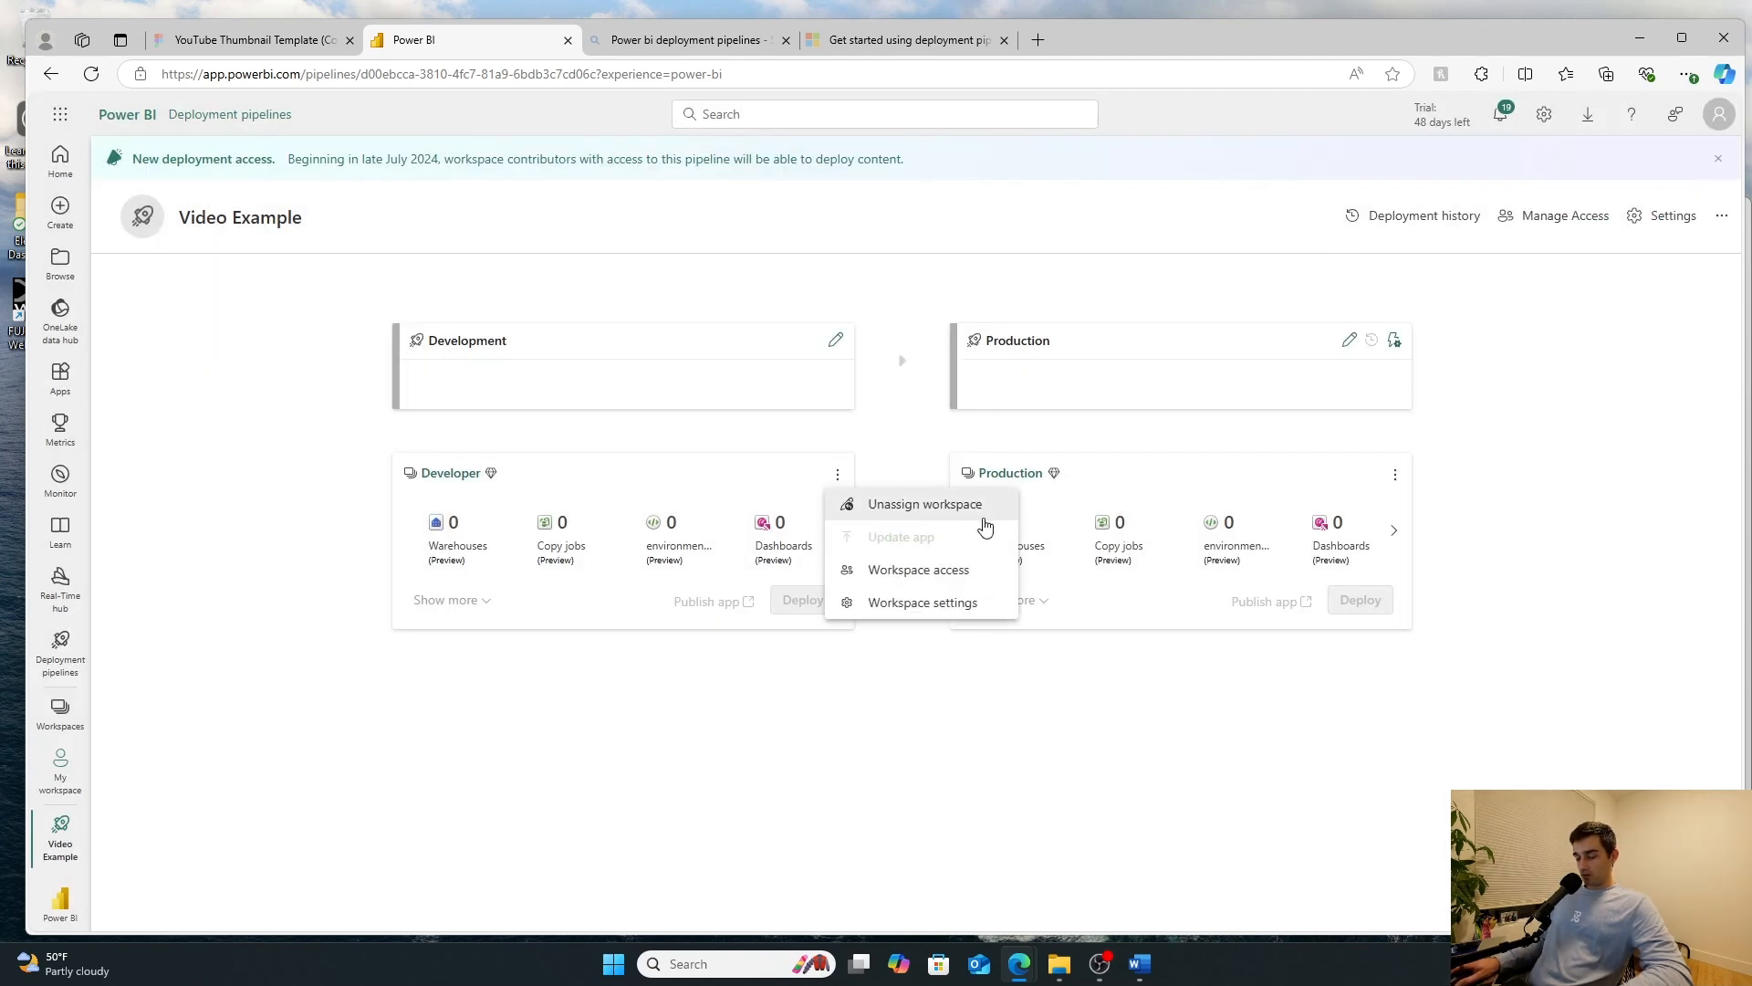
click(1393, 478)
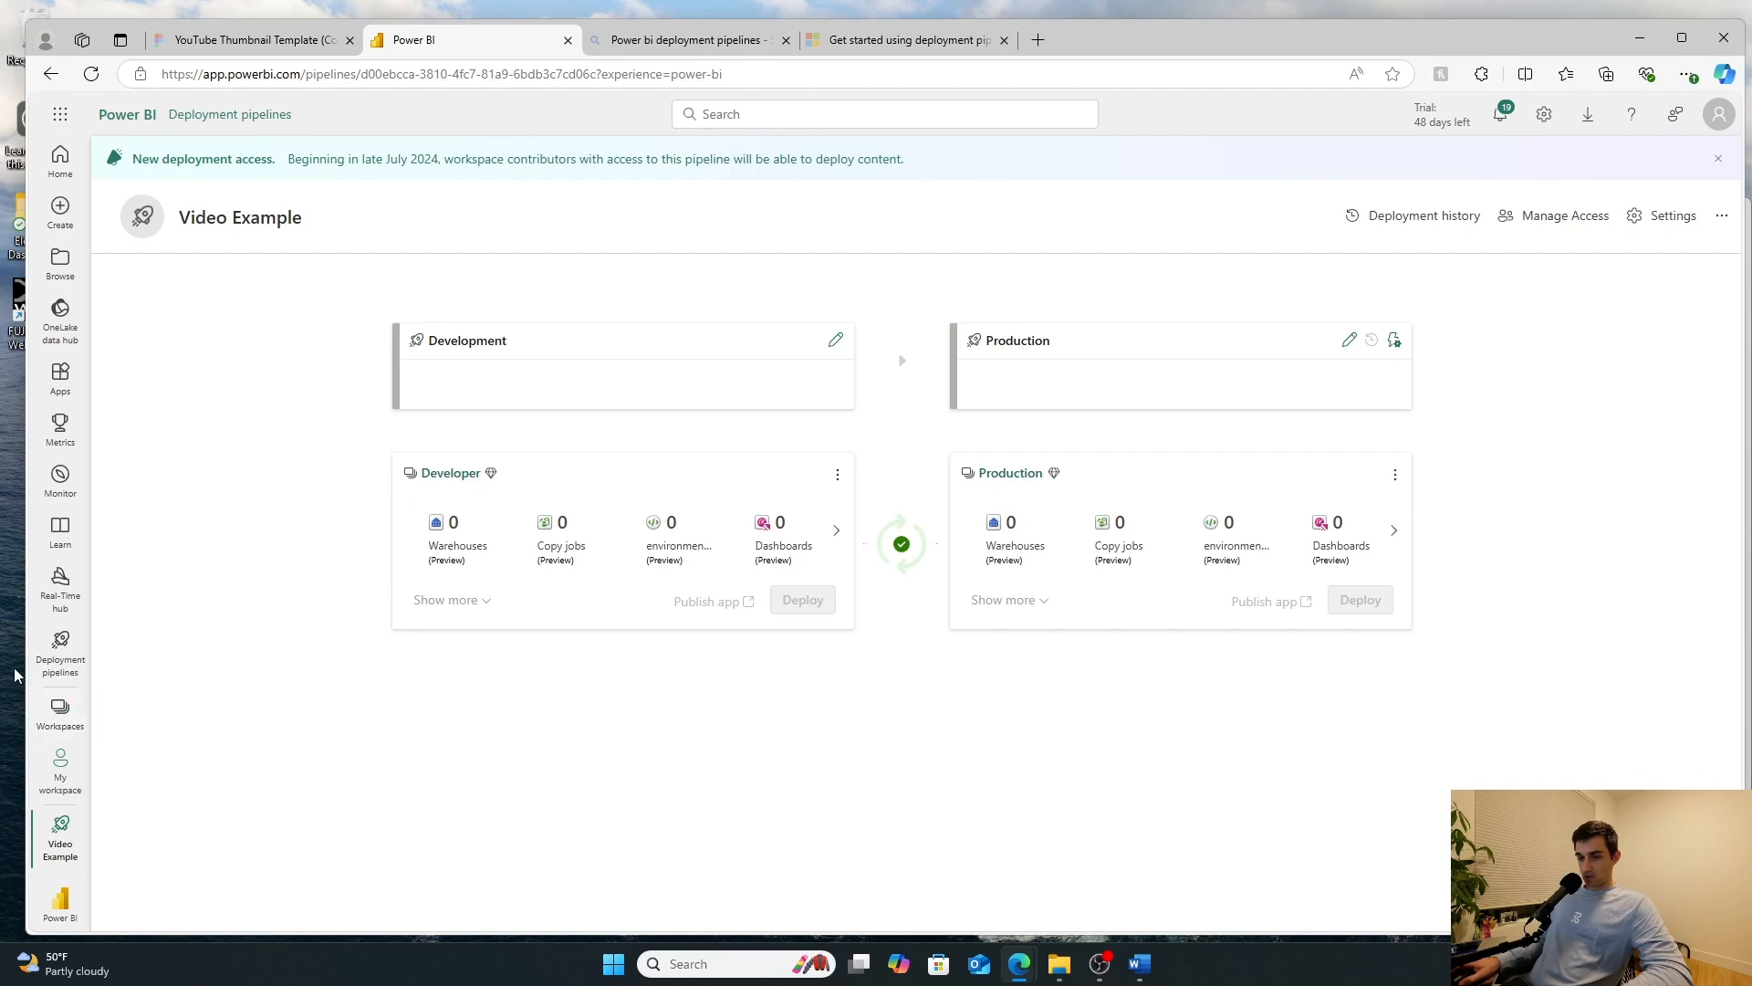
Step: Open the Color Picker report in Power BI Desktop, save it and publish it to the Developer workspace
click(1058, 967)
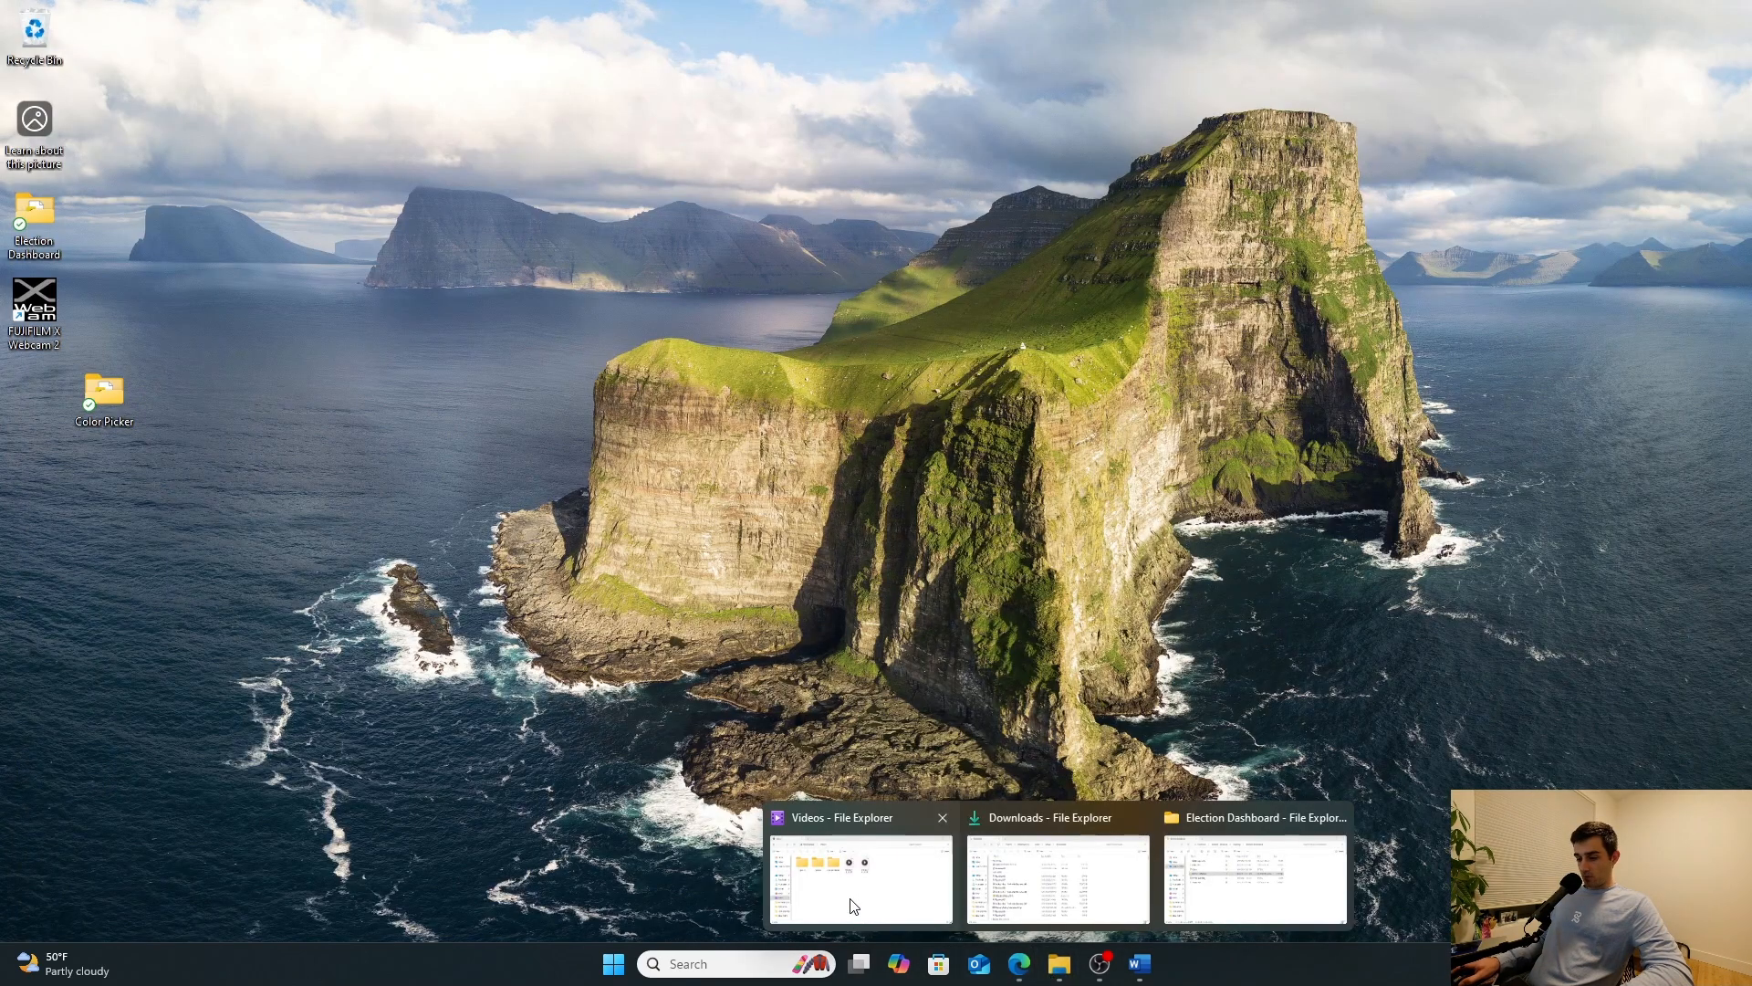
click(853, 906)
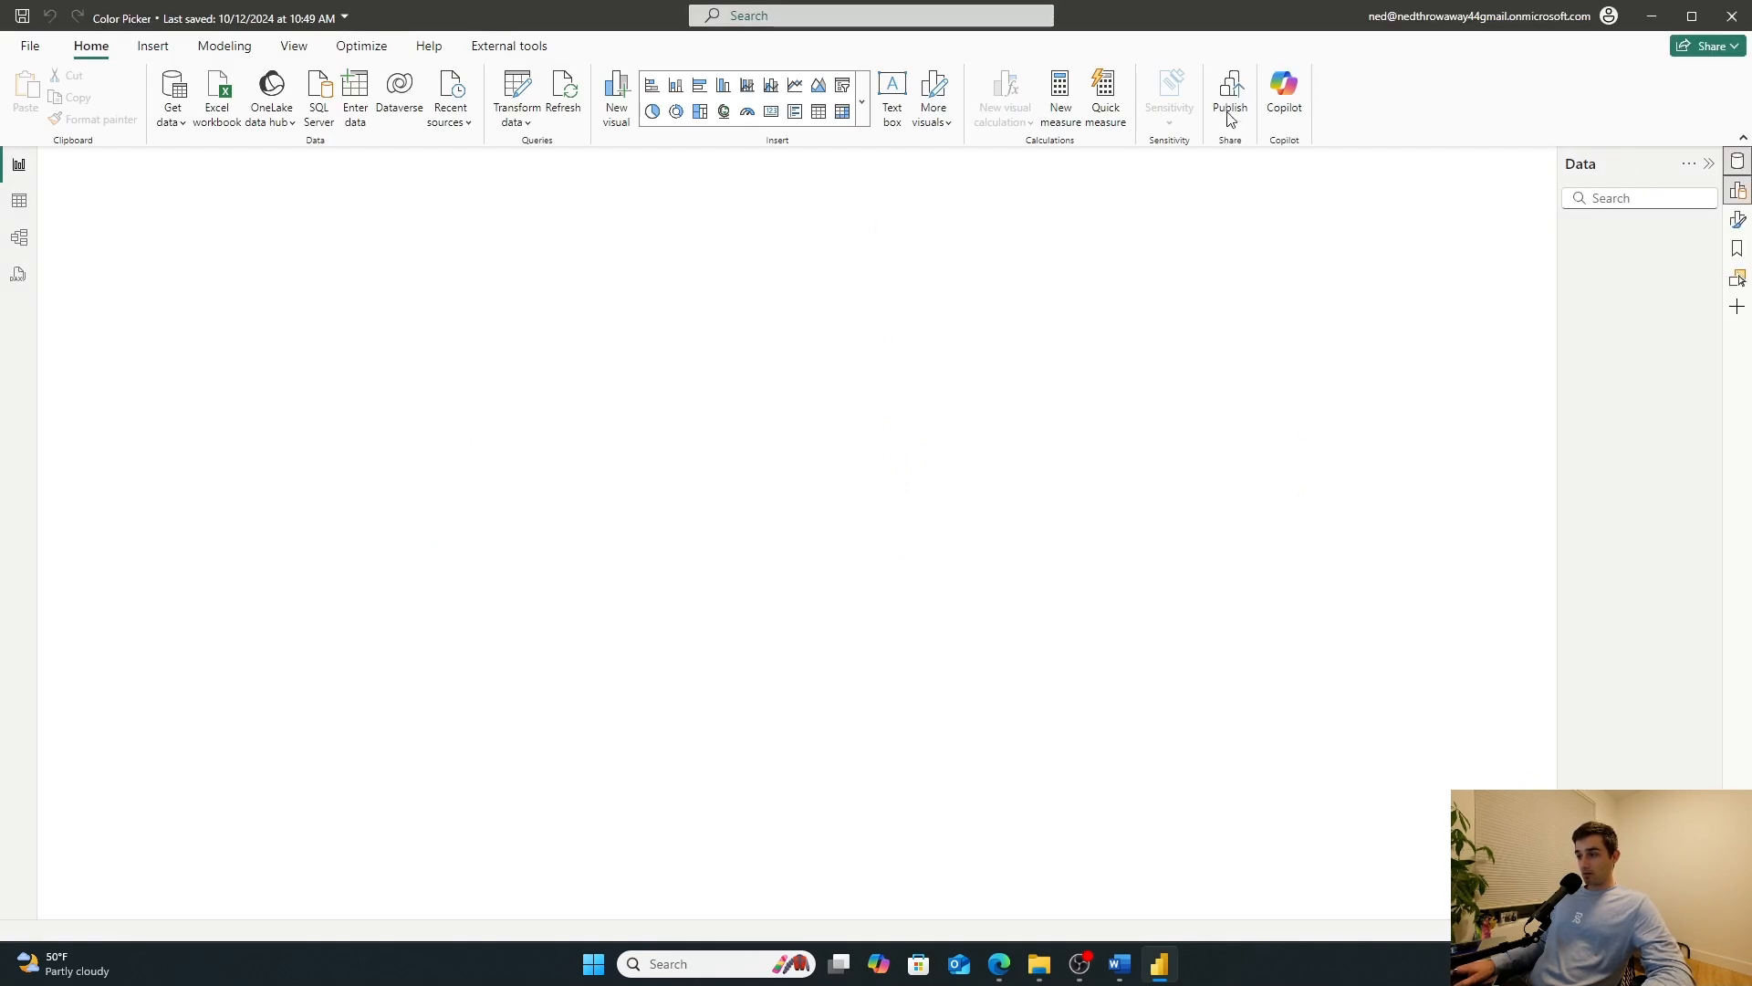
click(1238, 100)
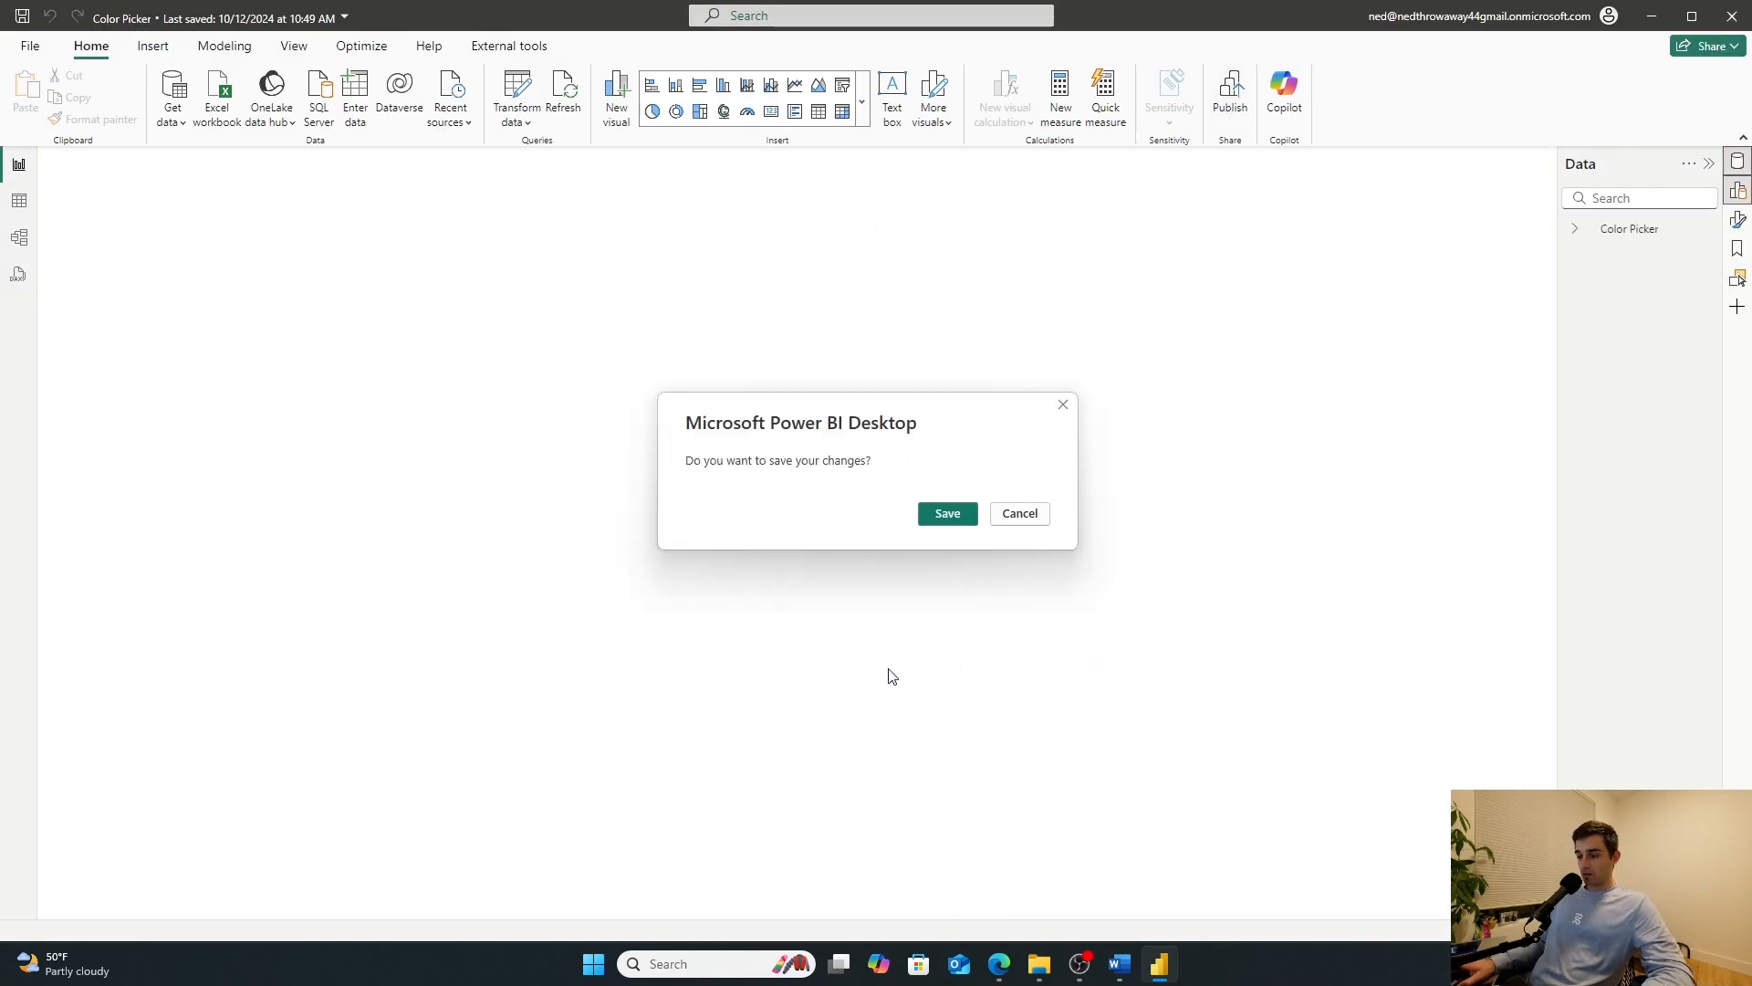
click(946, 514)
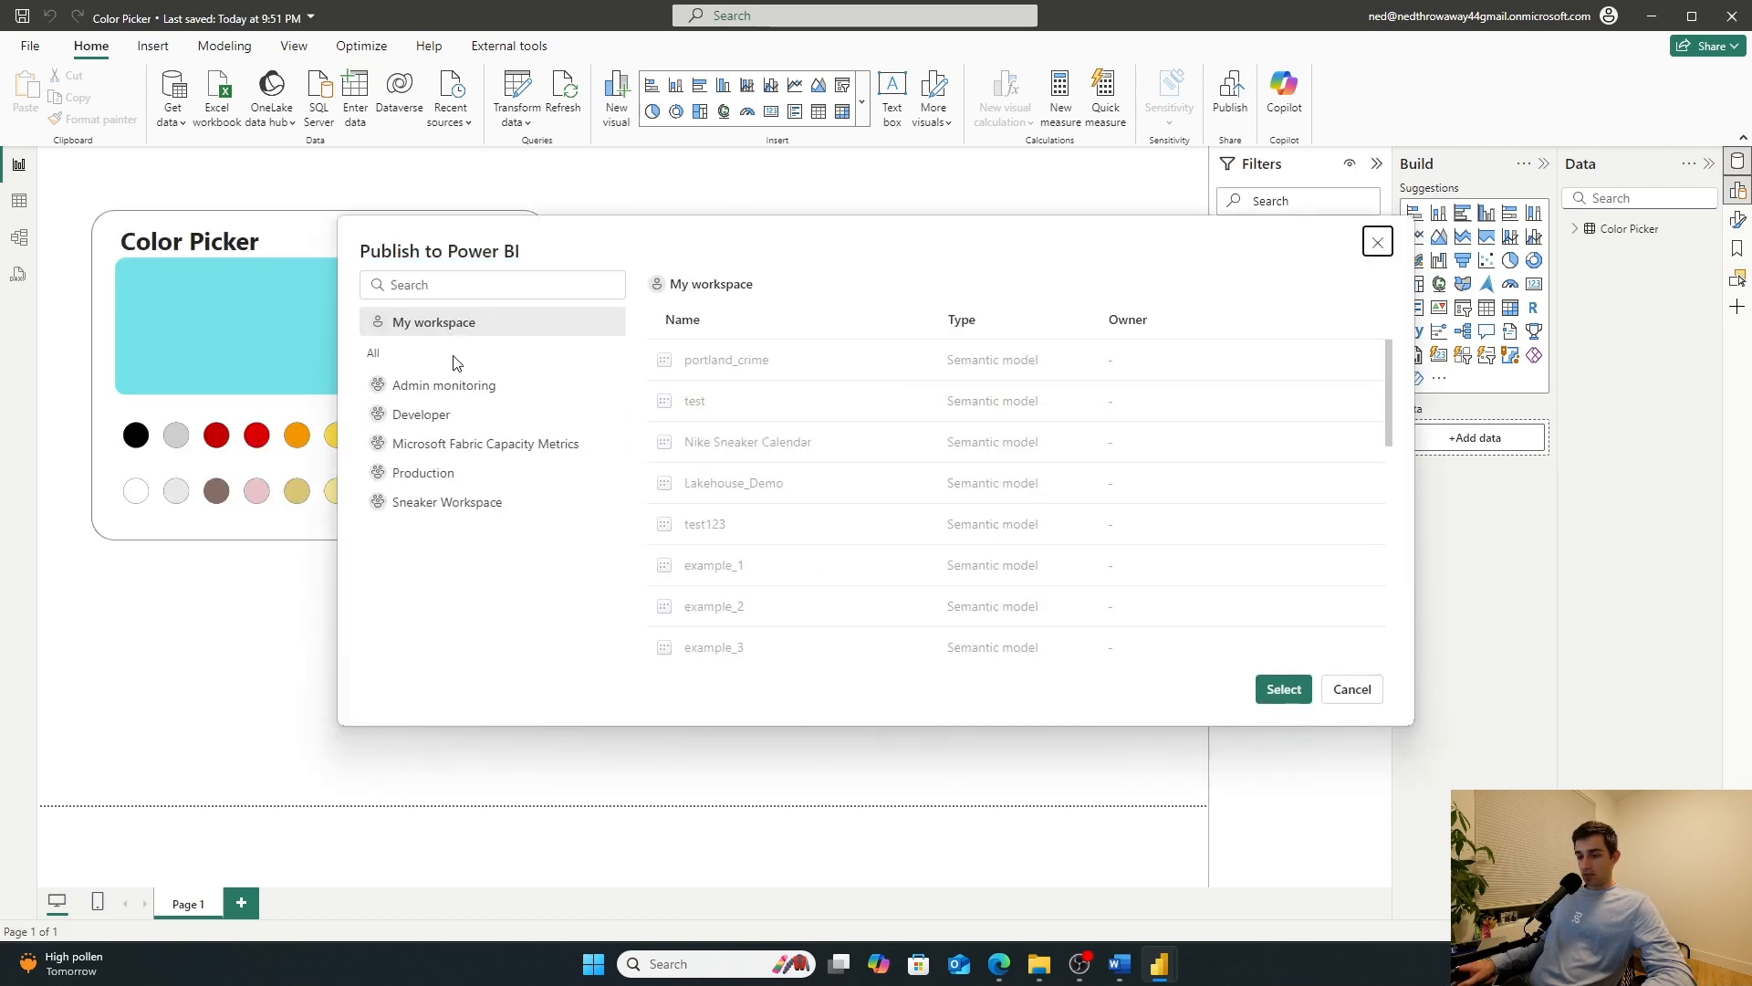
click(436, 418)
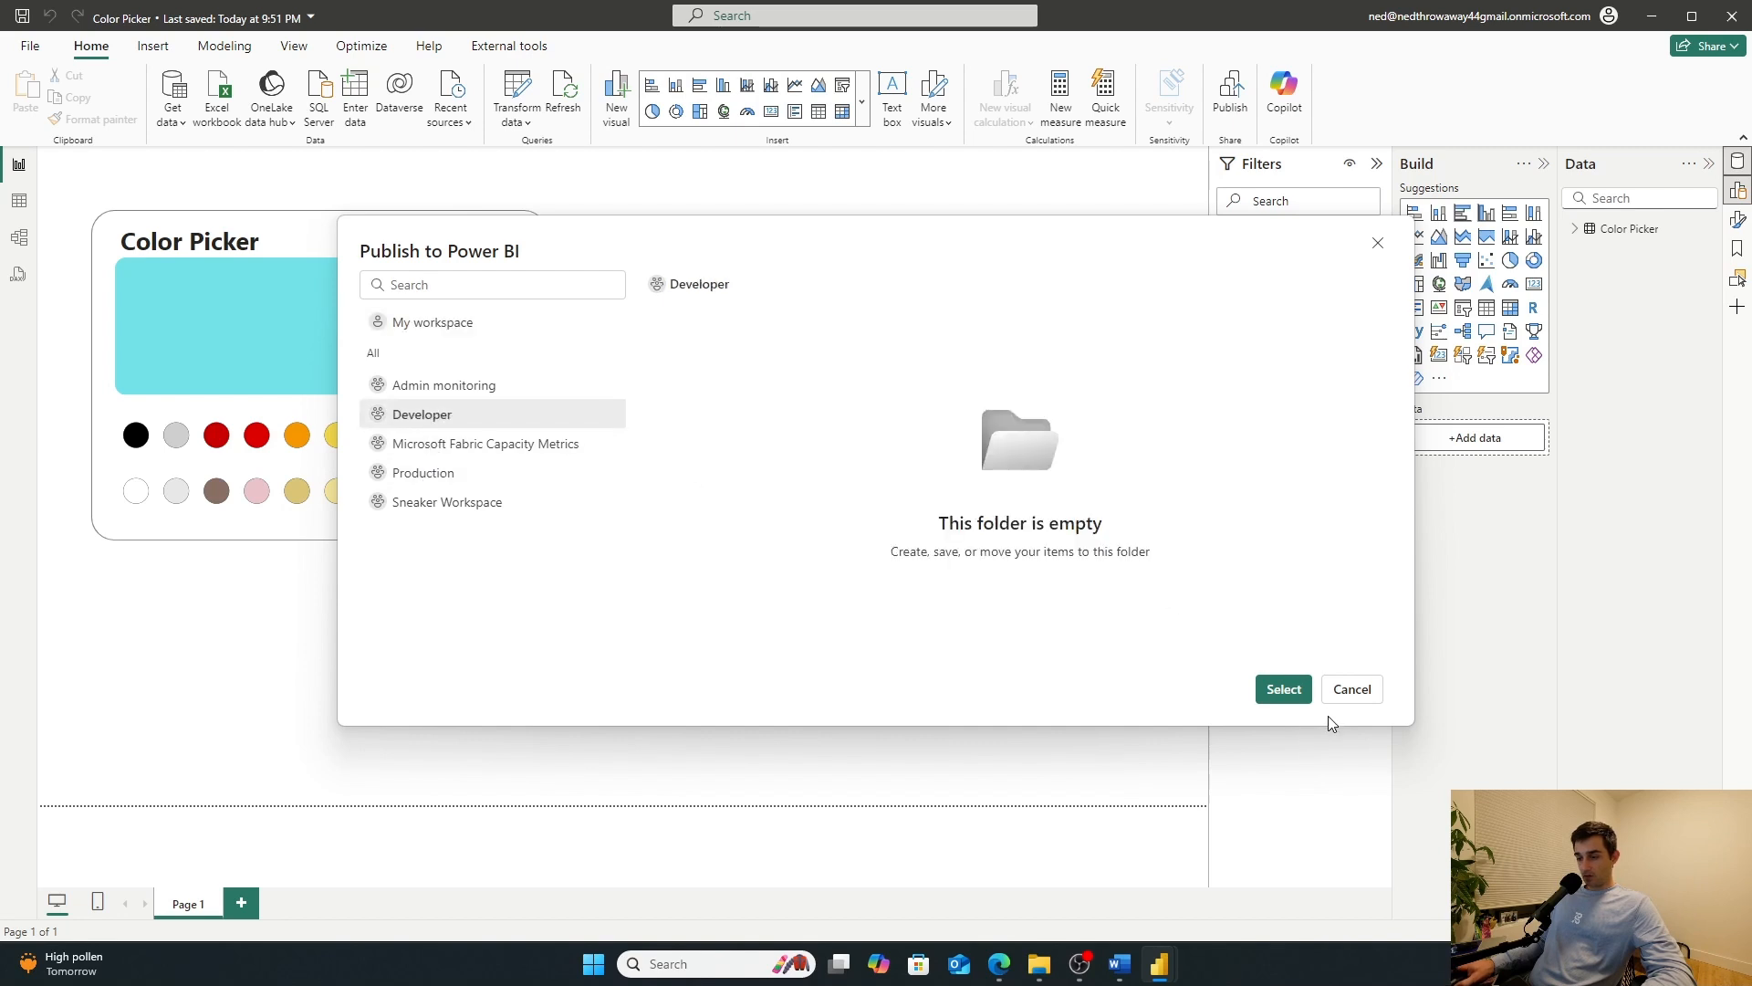
click(1284, 689)
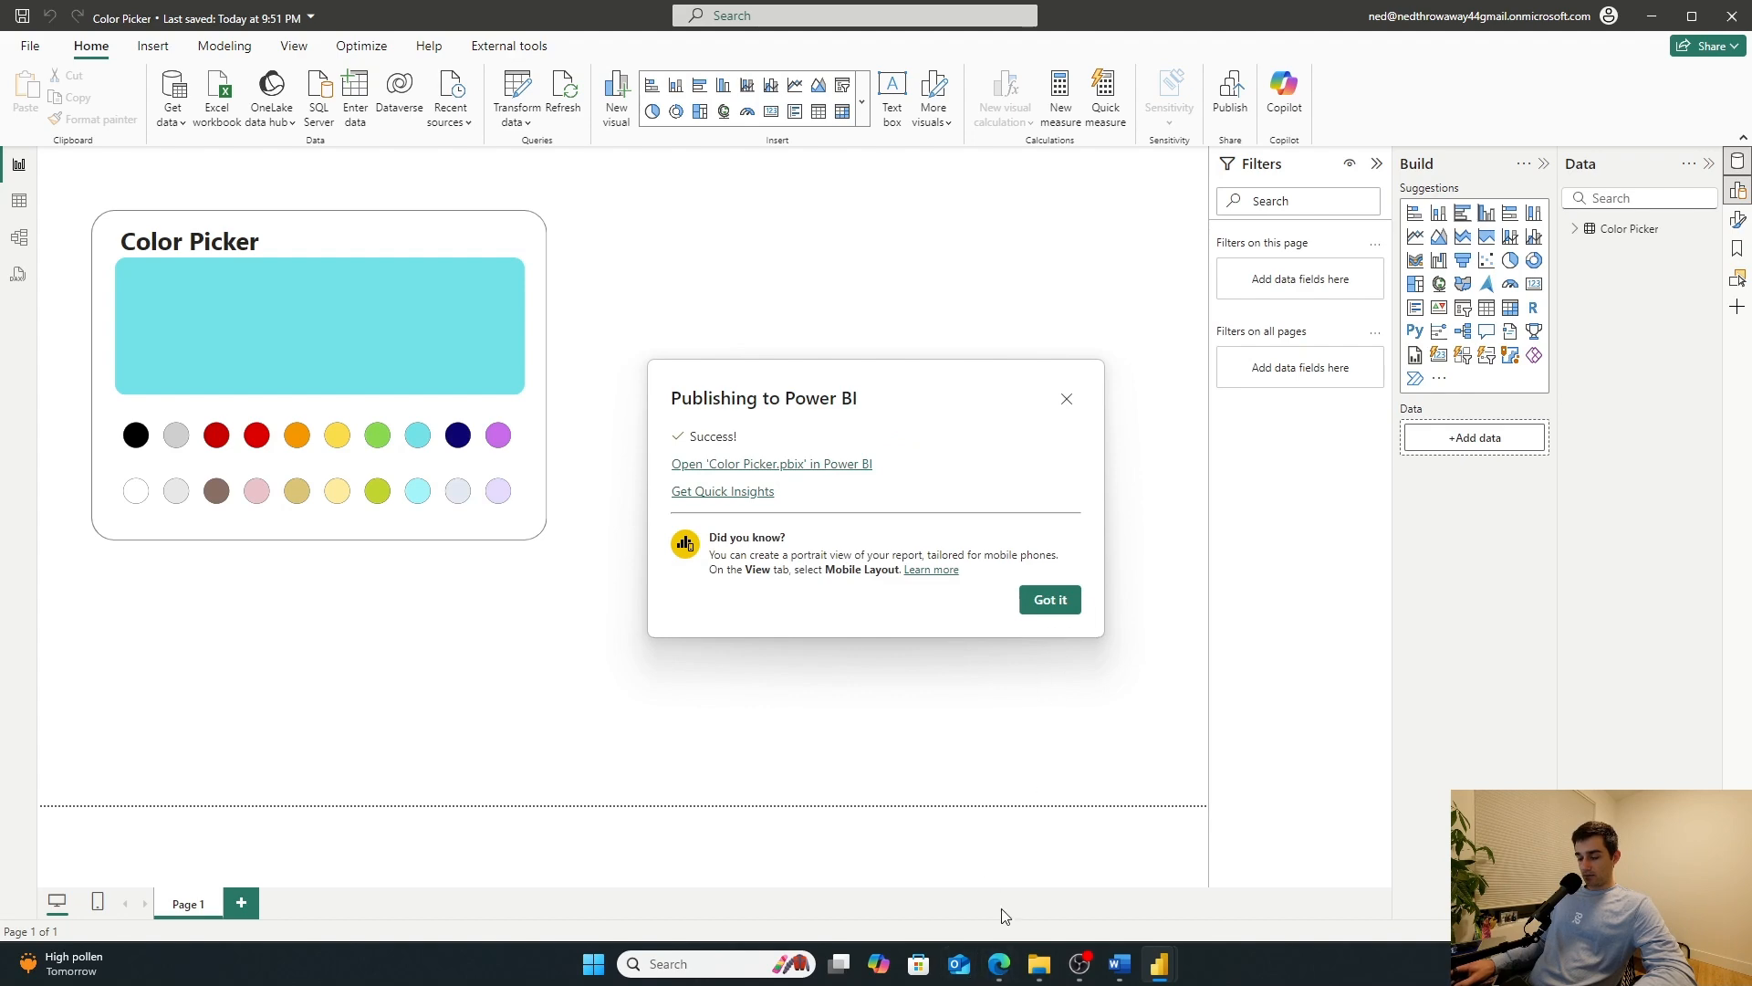
Step: Return to the Video Example pipeline in the browser and look through the Developer workspace's item types and workspace options
mouse_move(997, 974)
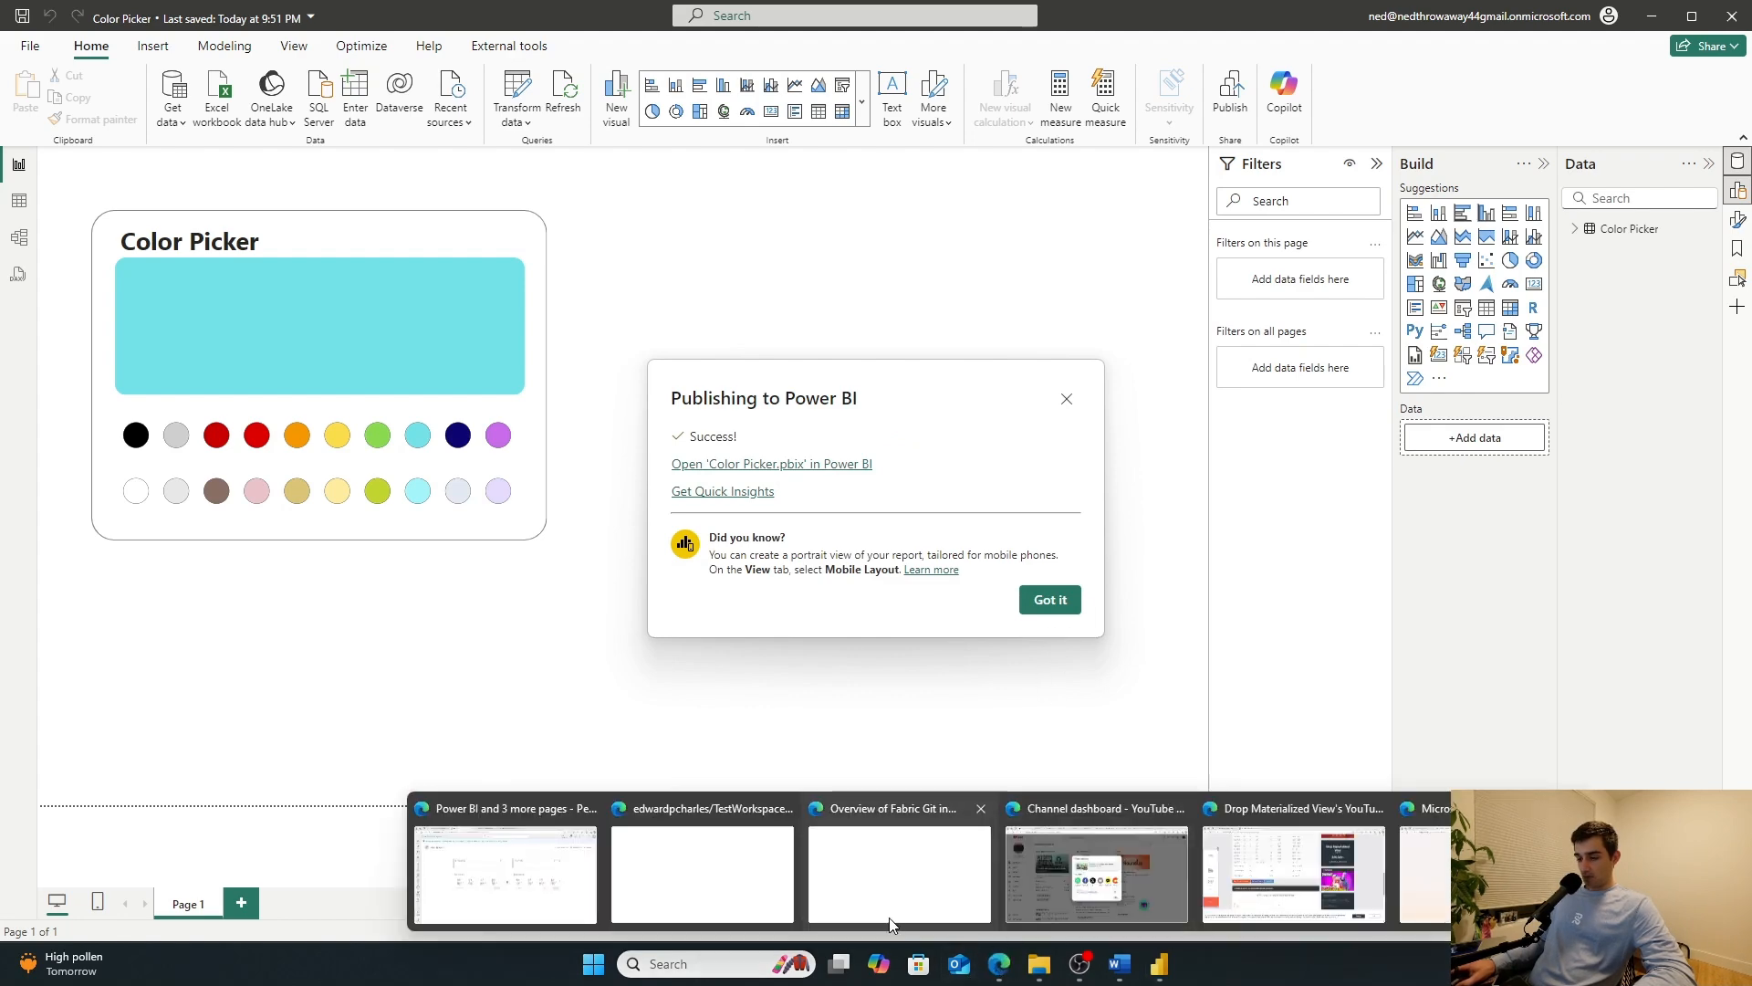
click(516, 881)
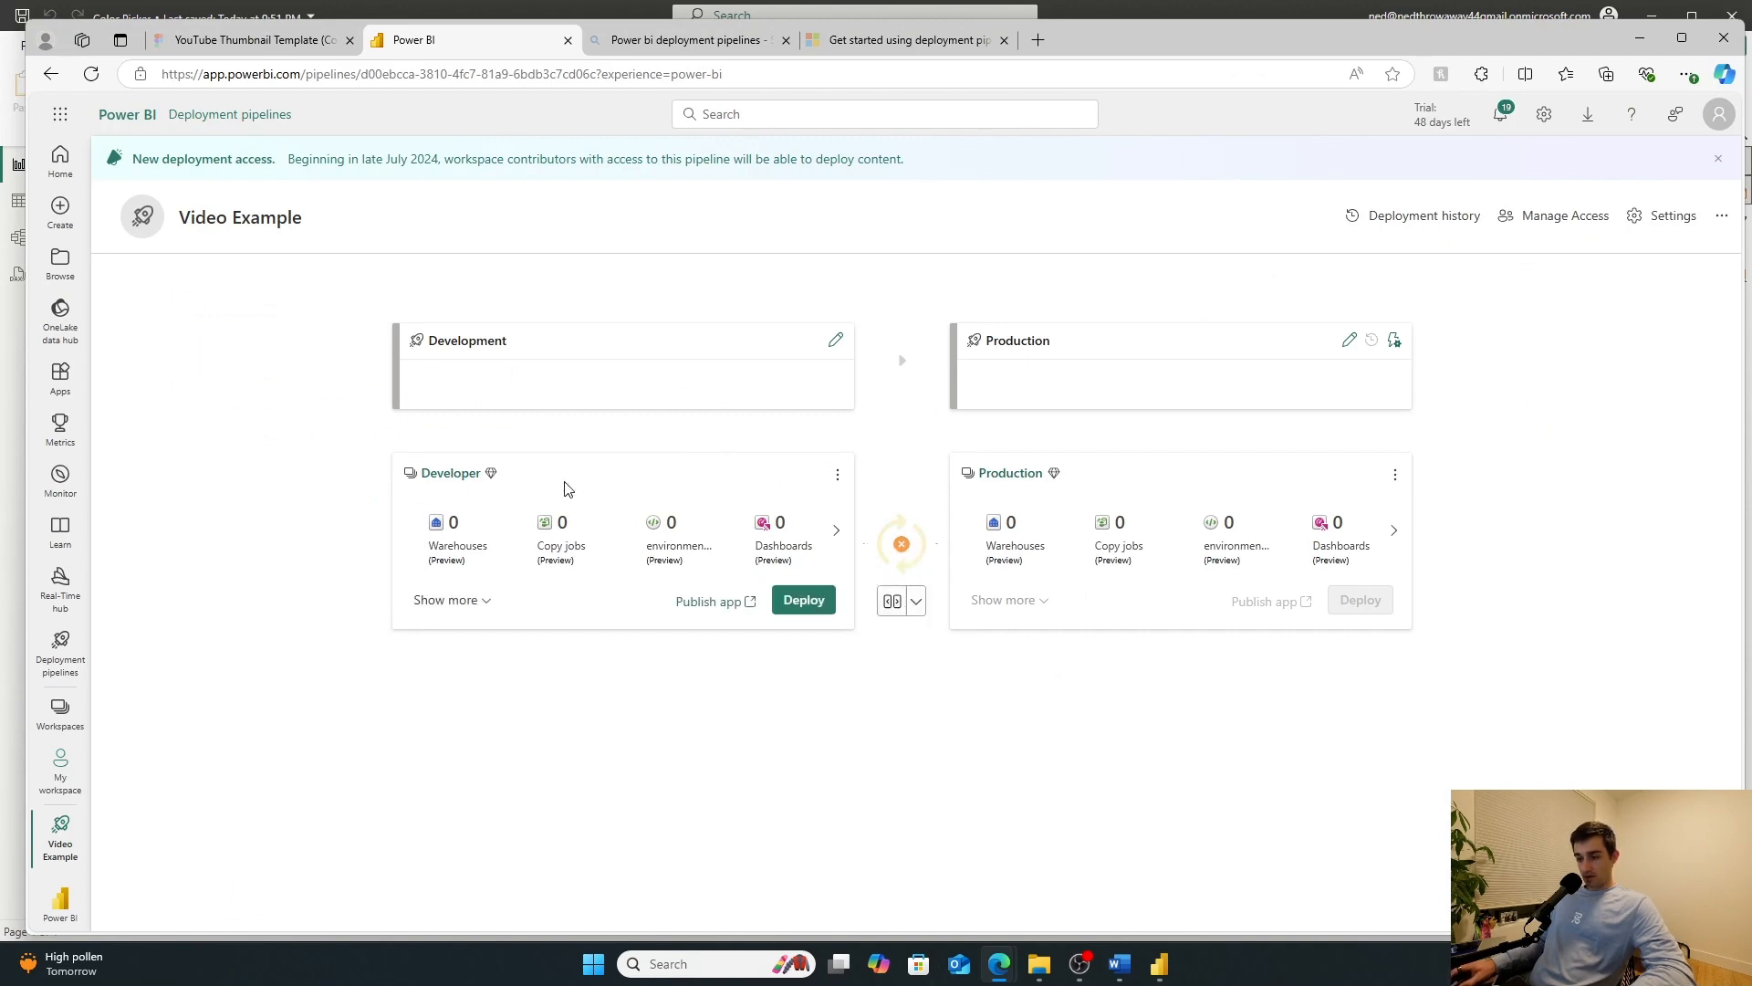
click(837, 532)
click(838, 532)
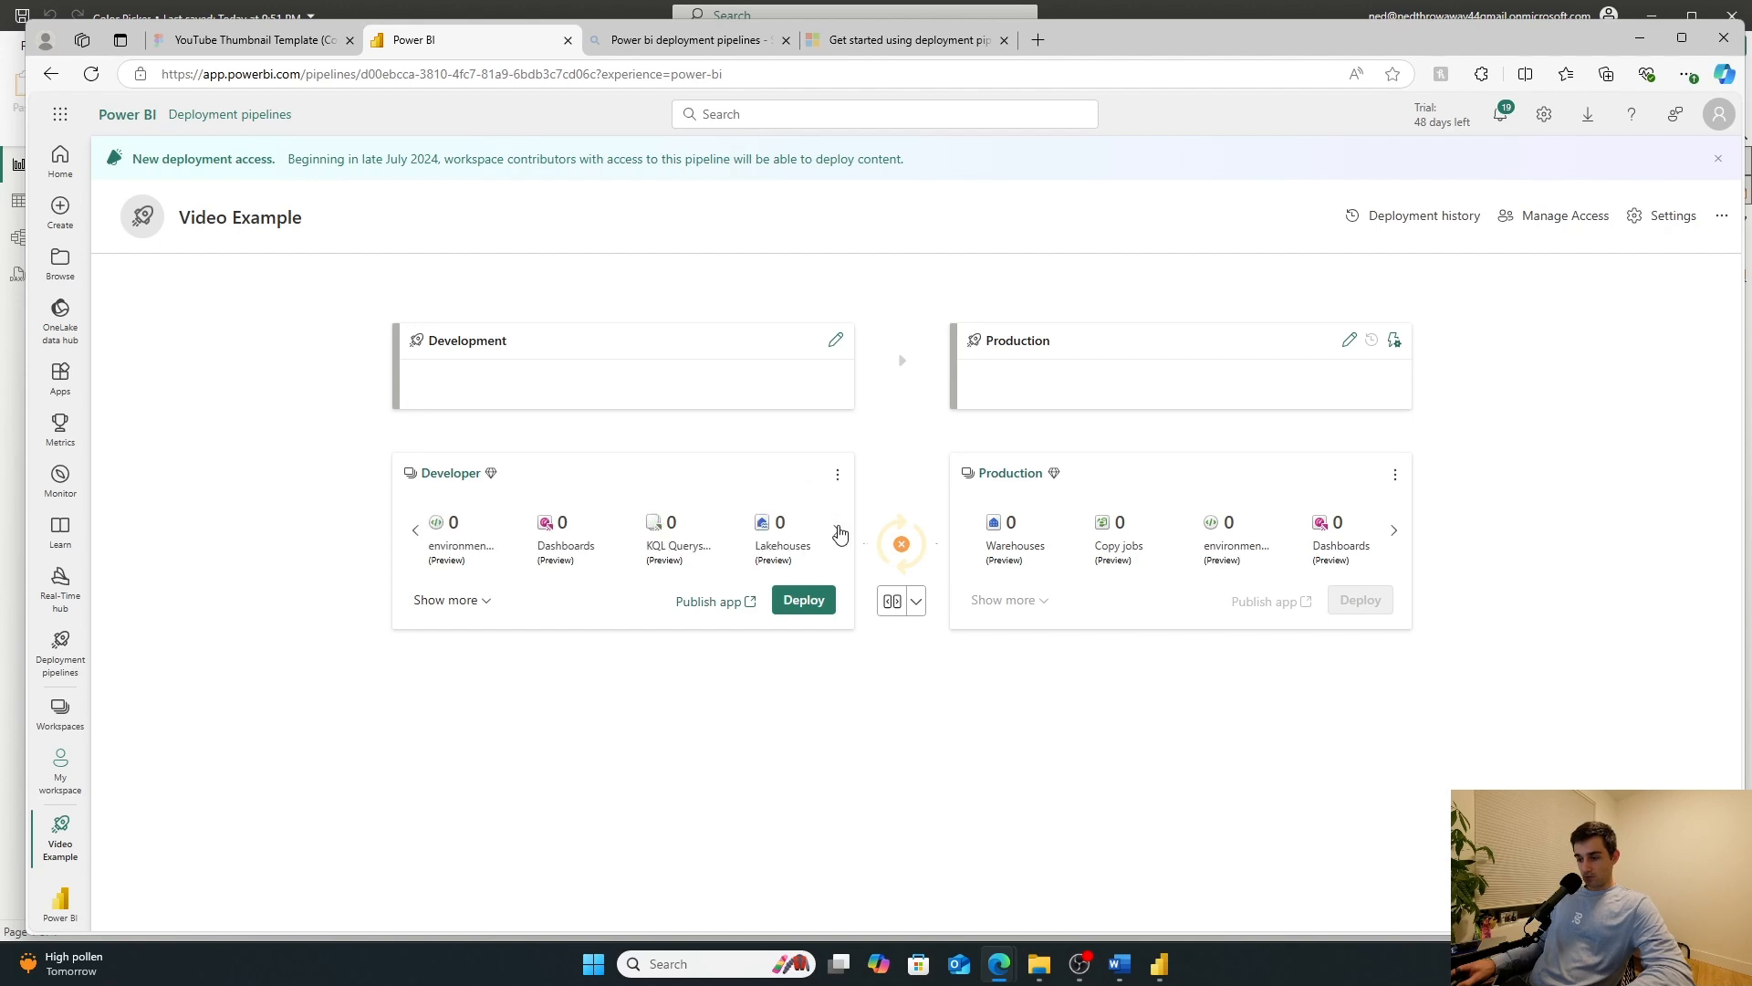
click(838, 532)
click(414, 530)
click(835, 530)
click(835, 531)
click(835, 530)
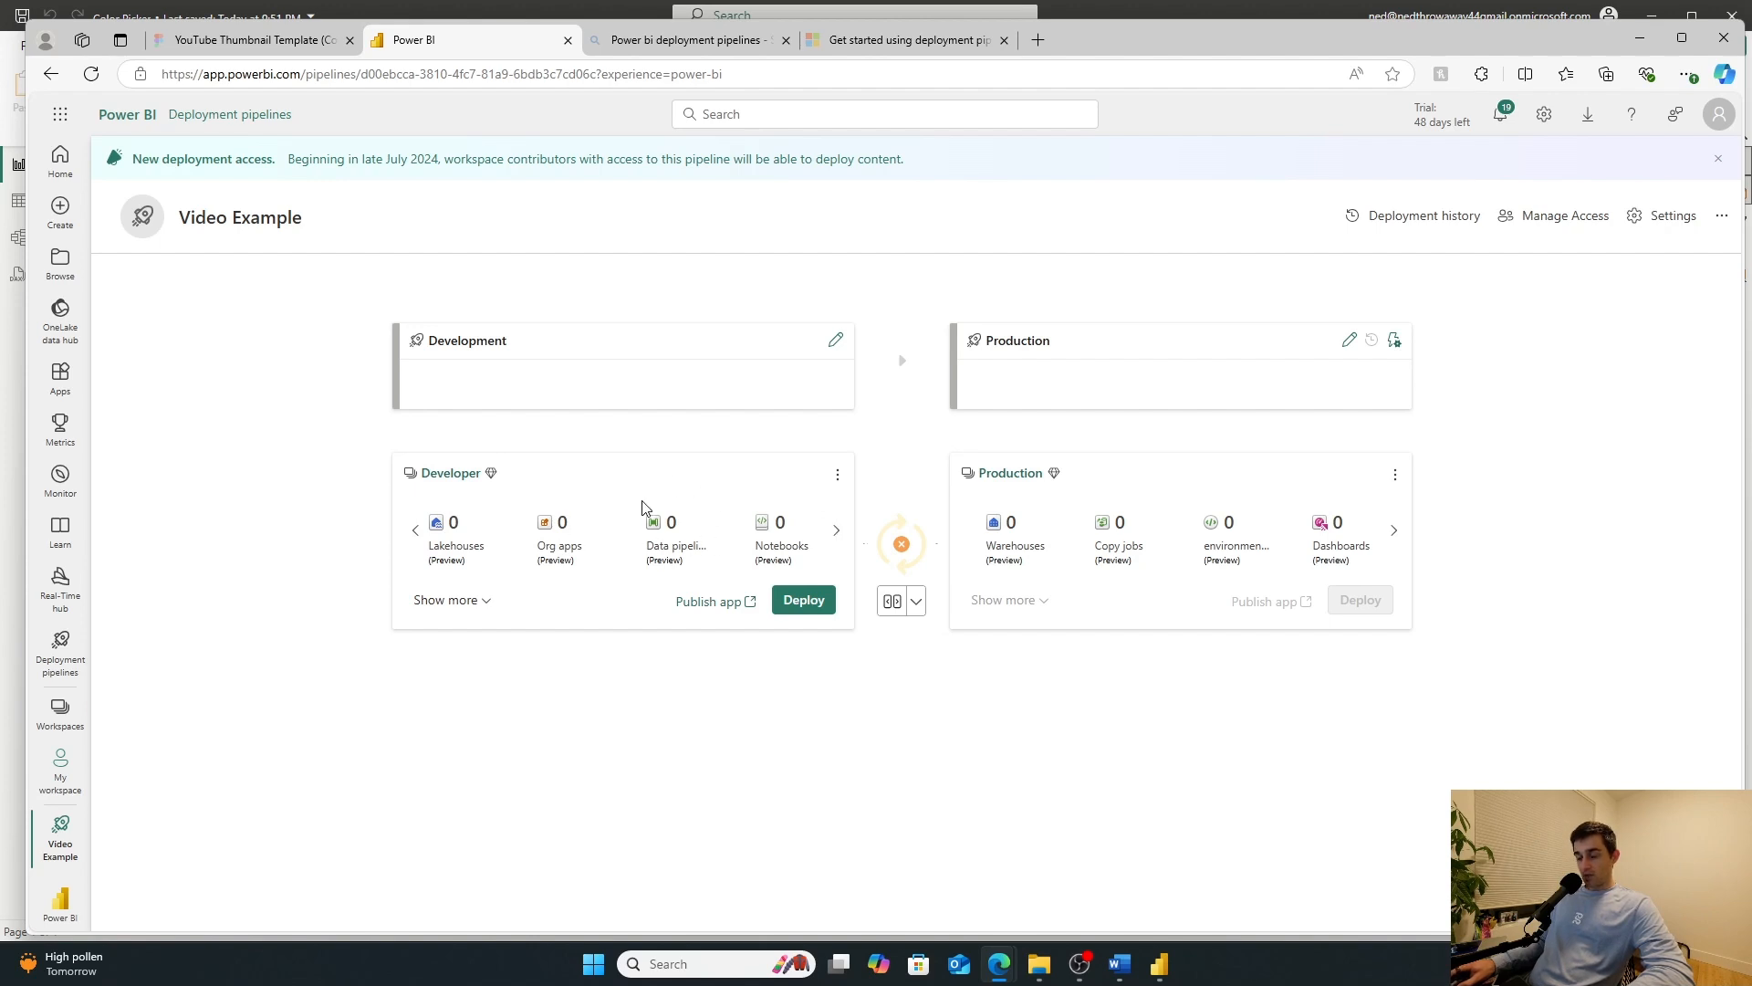
click(837, 474)
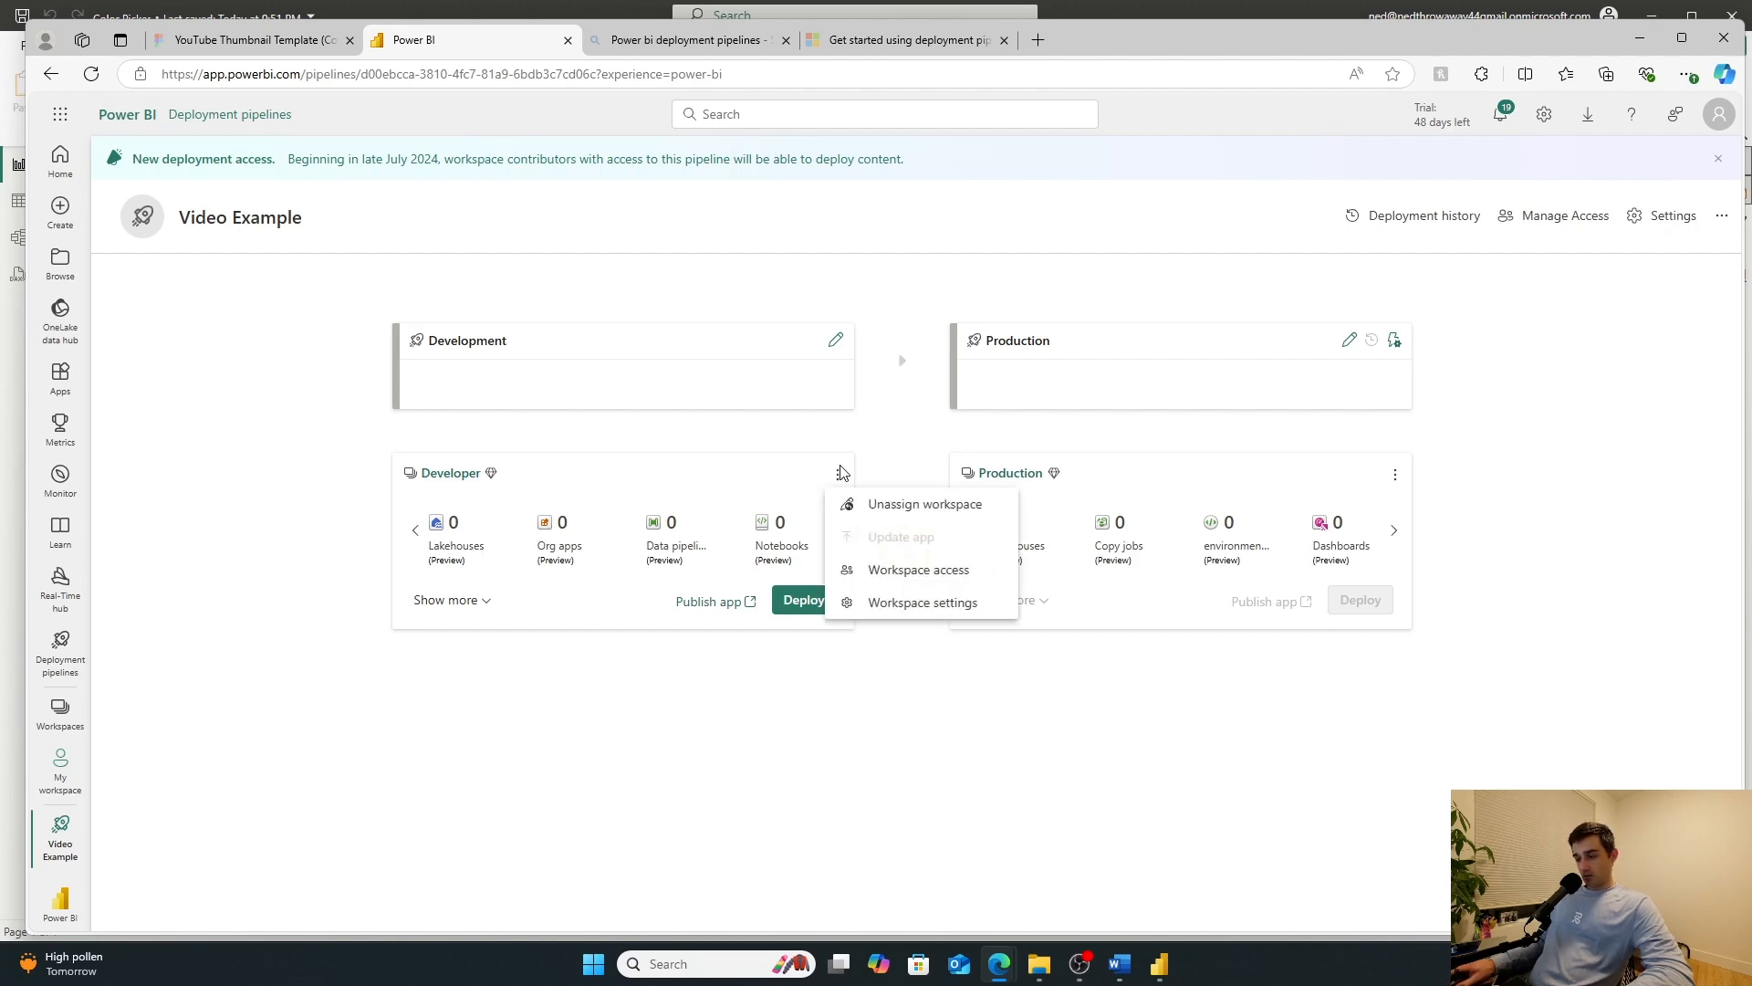
click(795, 764)
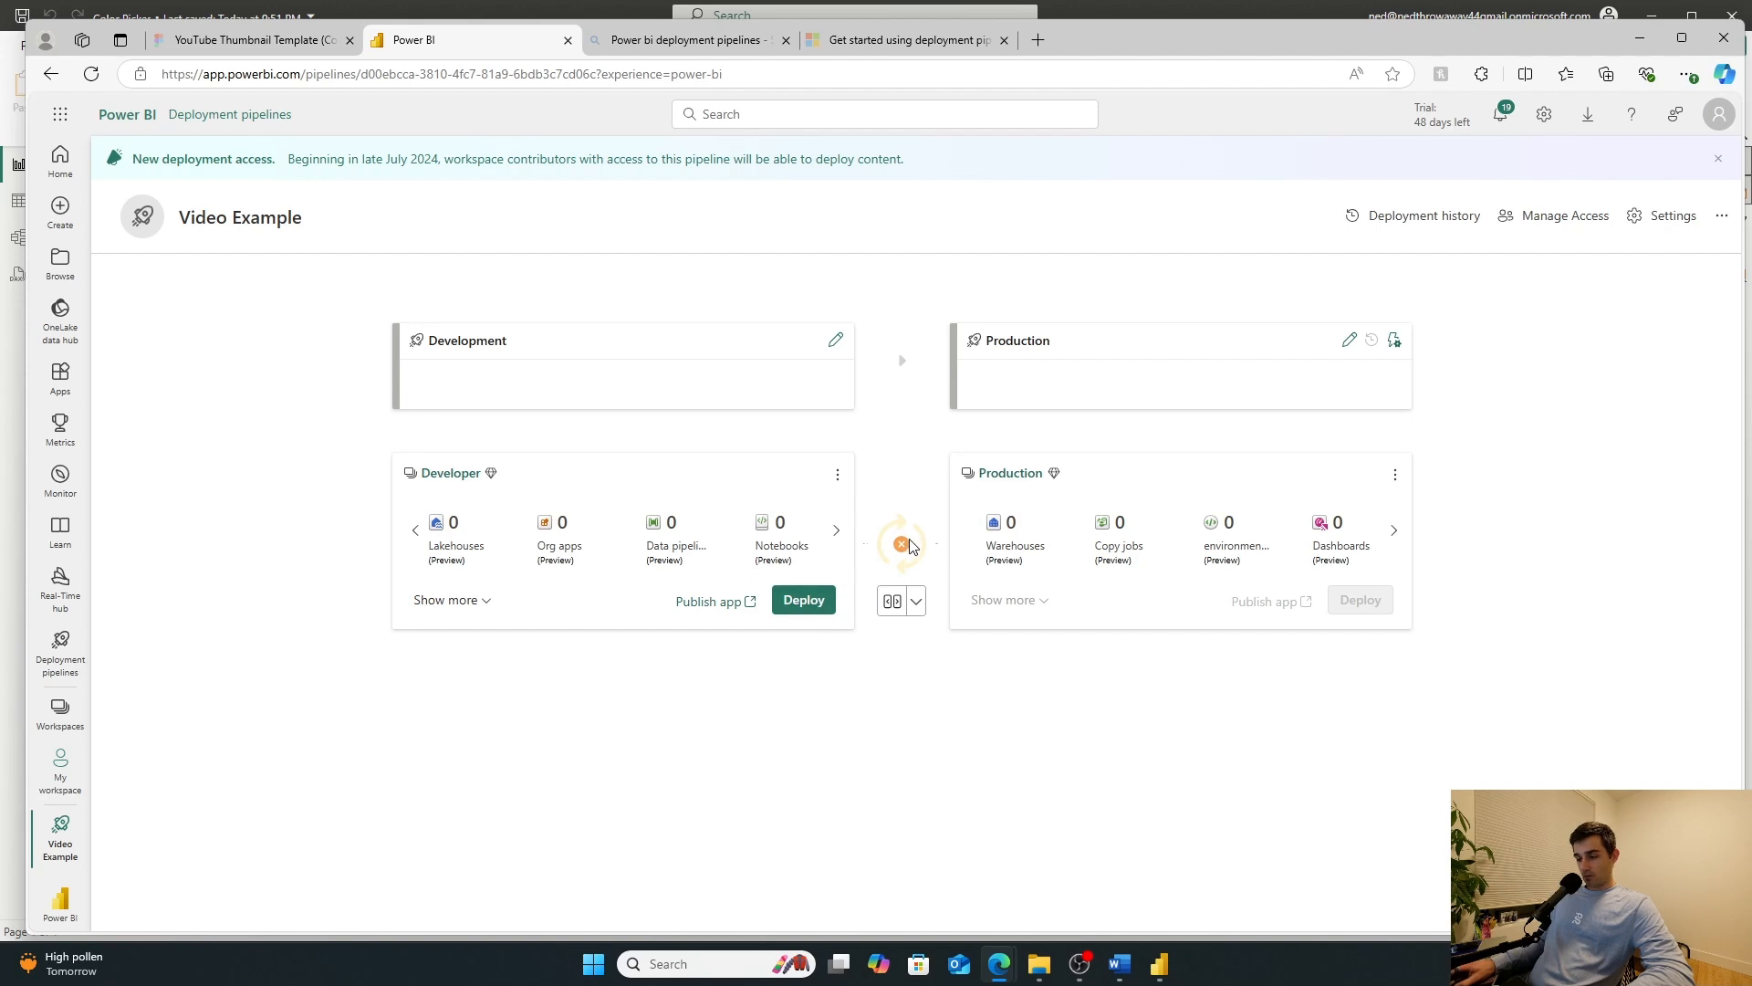
Step: Compare the Development and Production stages and review the actions offered for the Color Picker semantic model
click(894, 602)
click(938, 639)
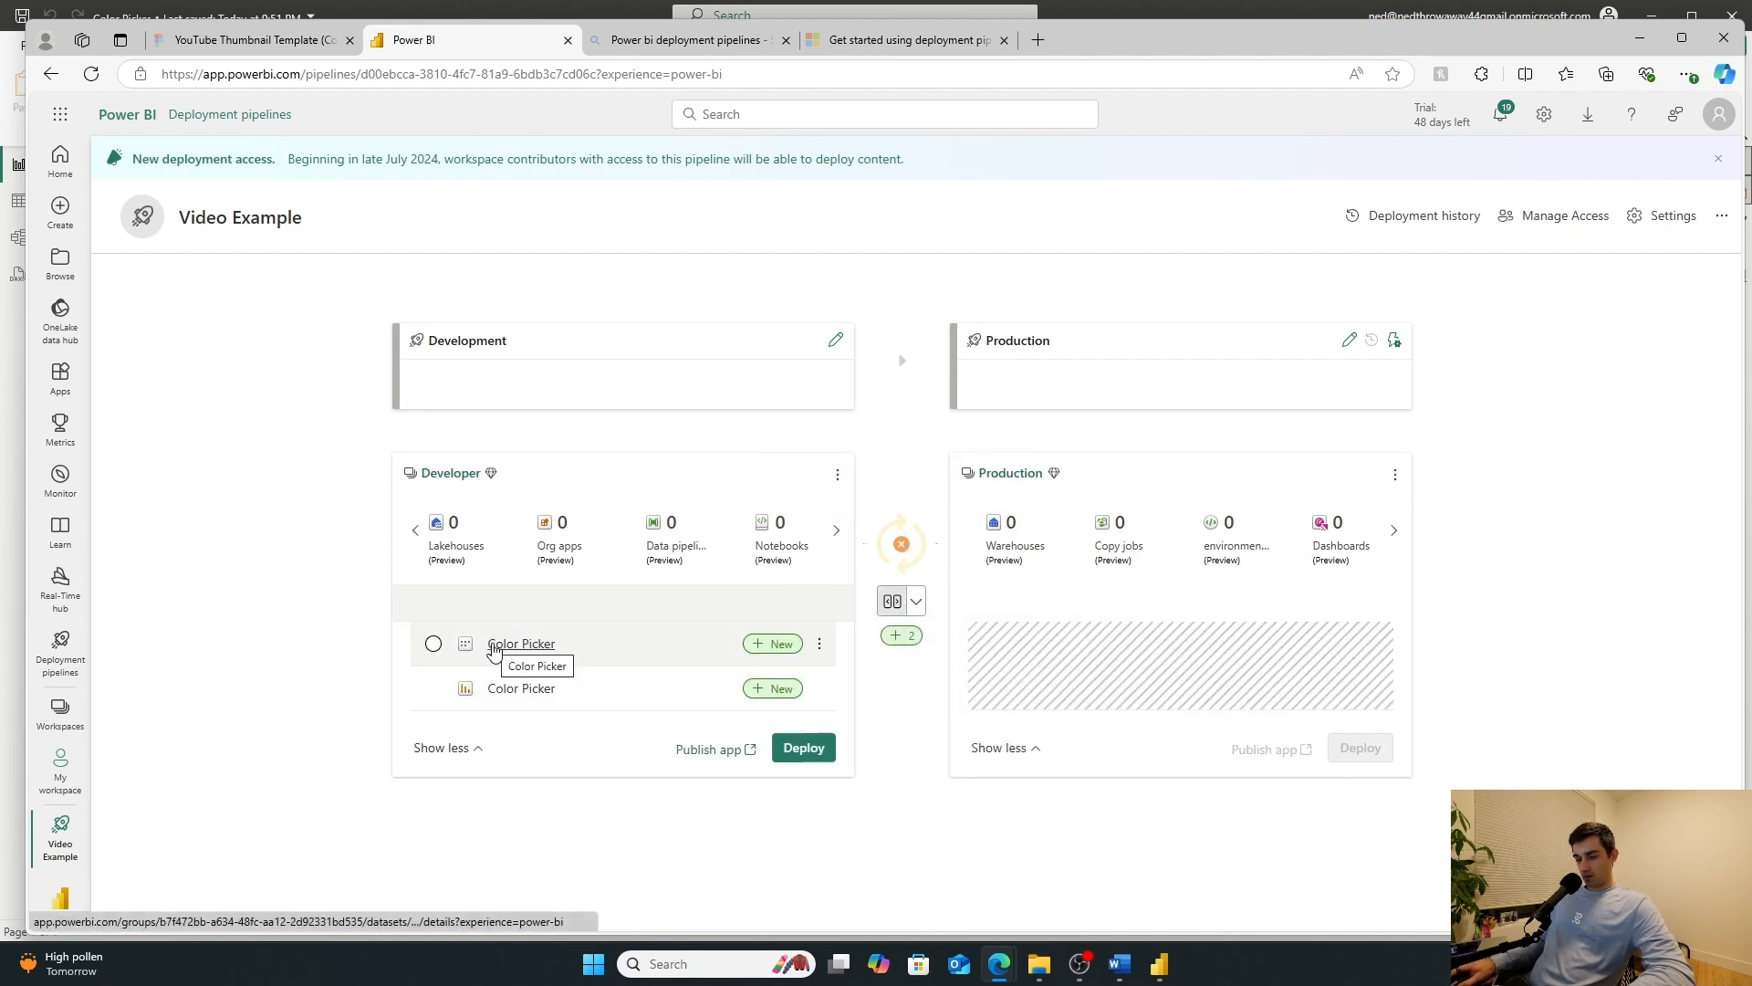
click(820, 645)
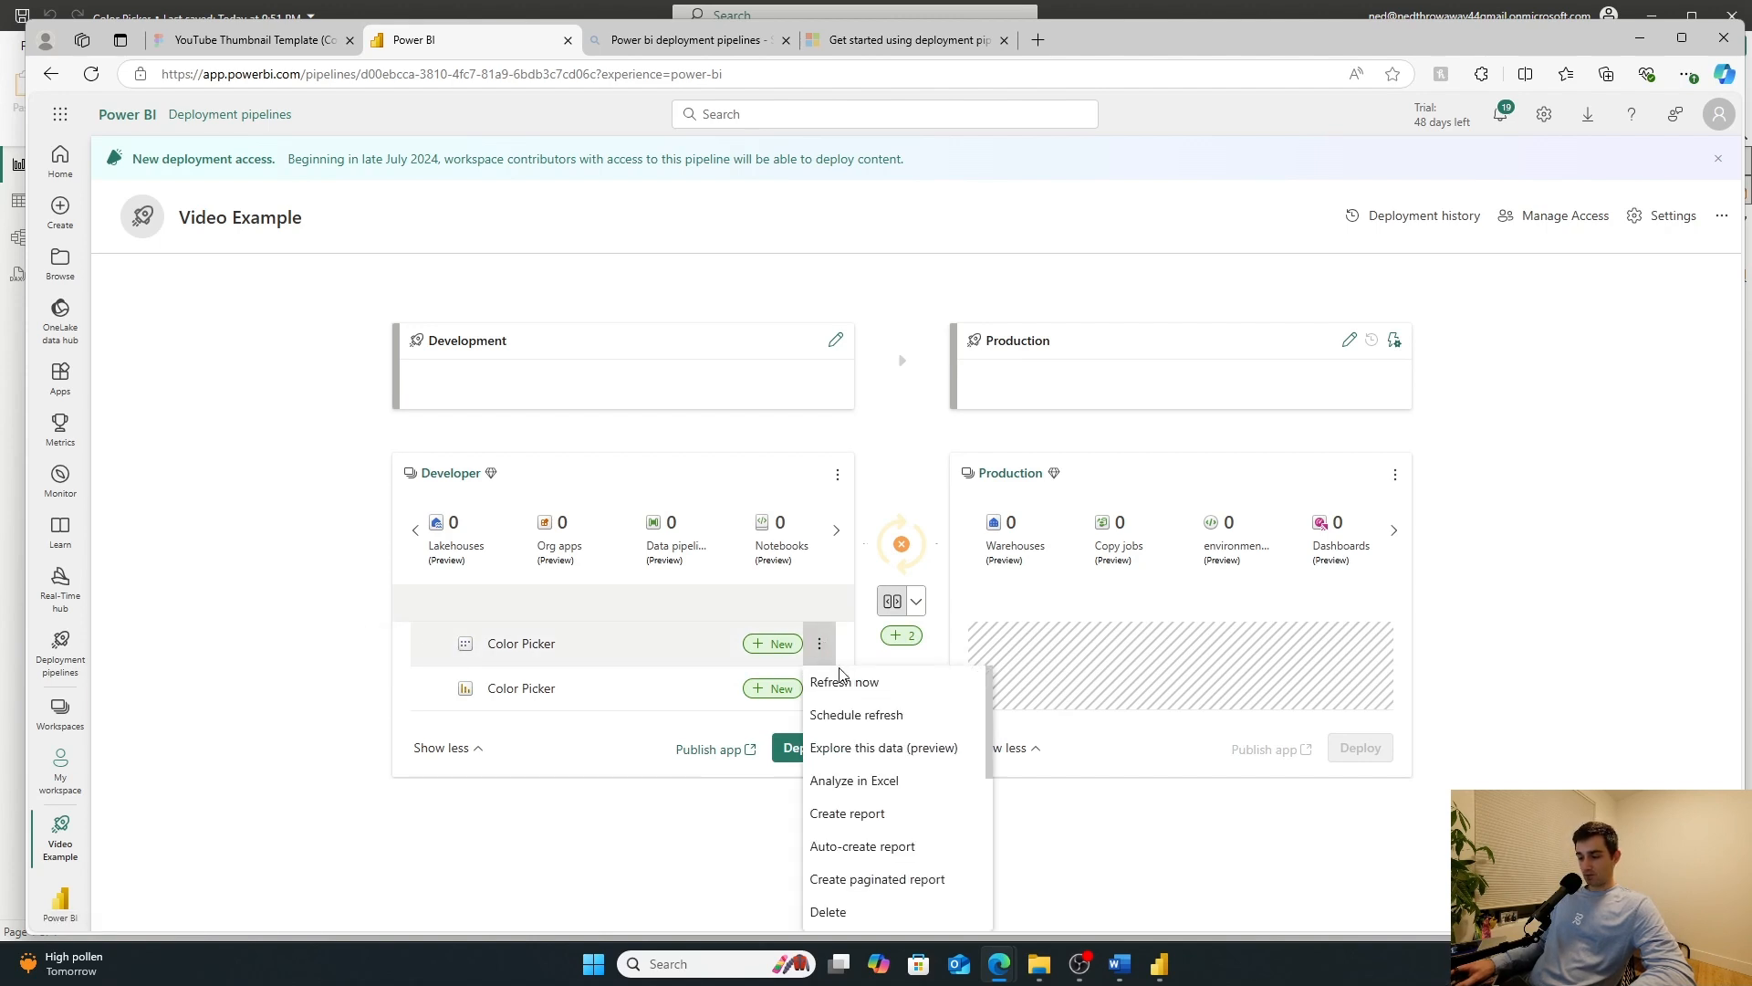
scroll(867, 833, down, 2)
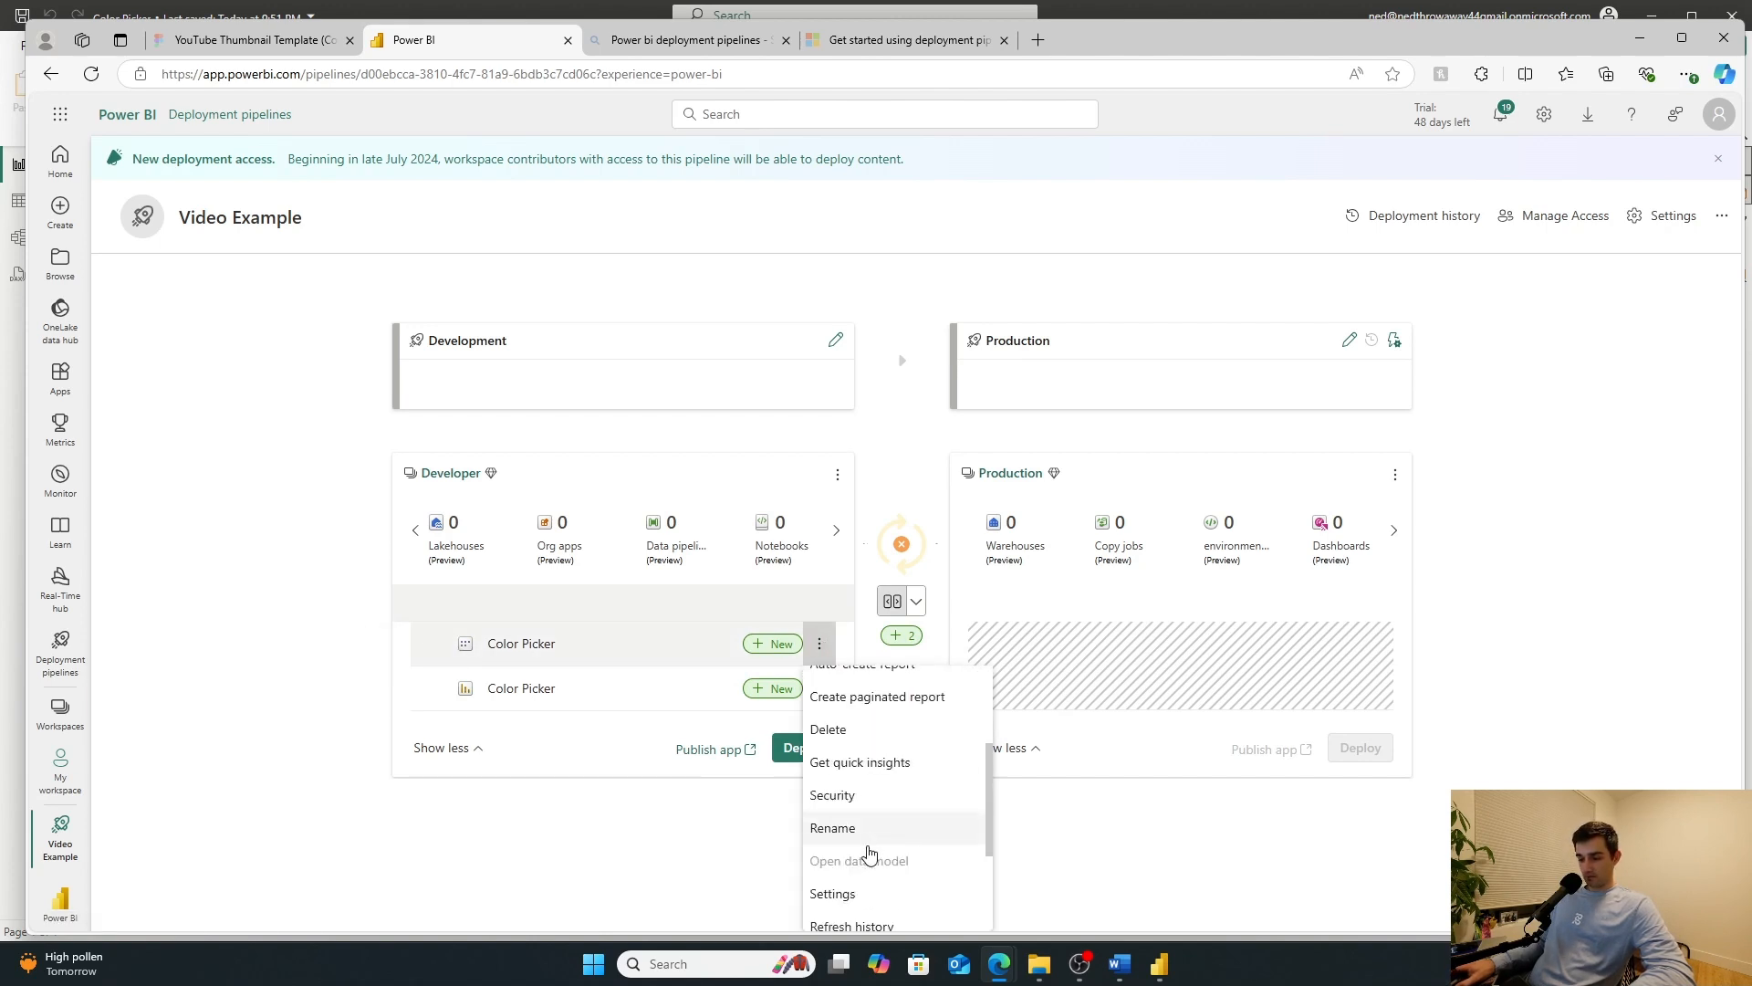
click(571, 852)
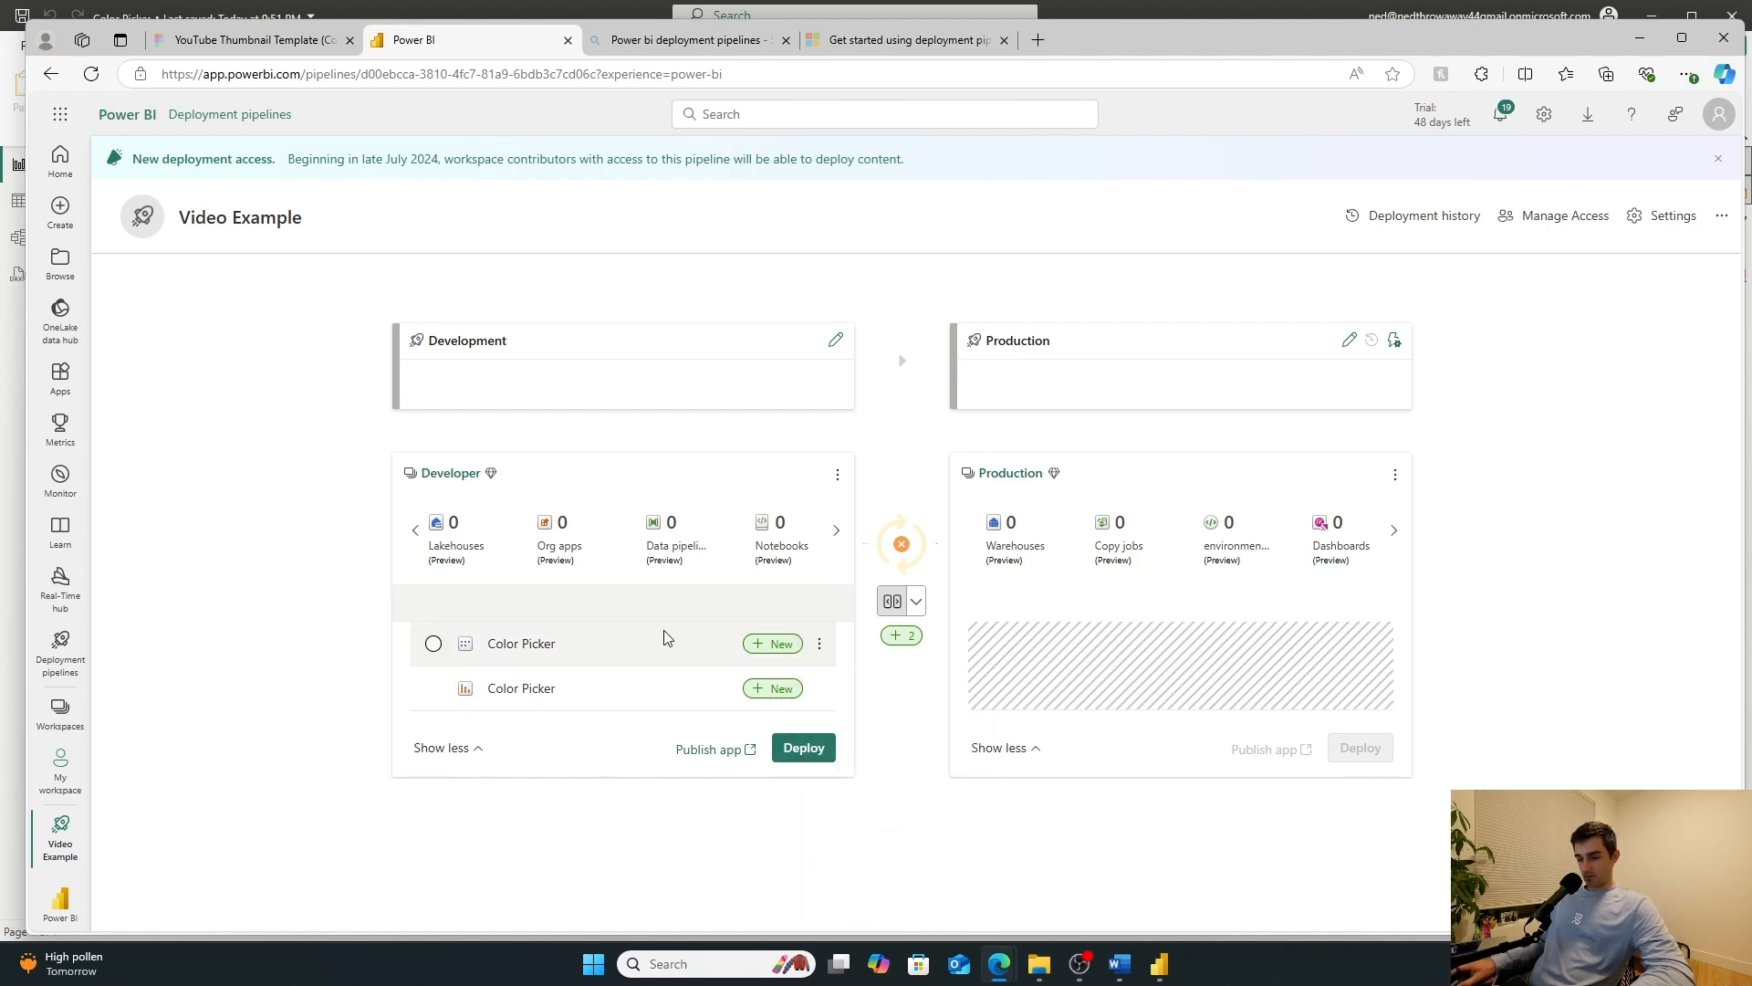
Step: Deploy the Color Picker semantic model and report from Development to Production with the note "Deployed because report was just uploaded."
click(803, 749)
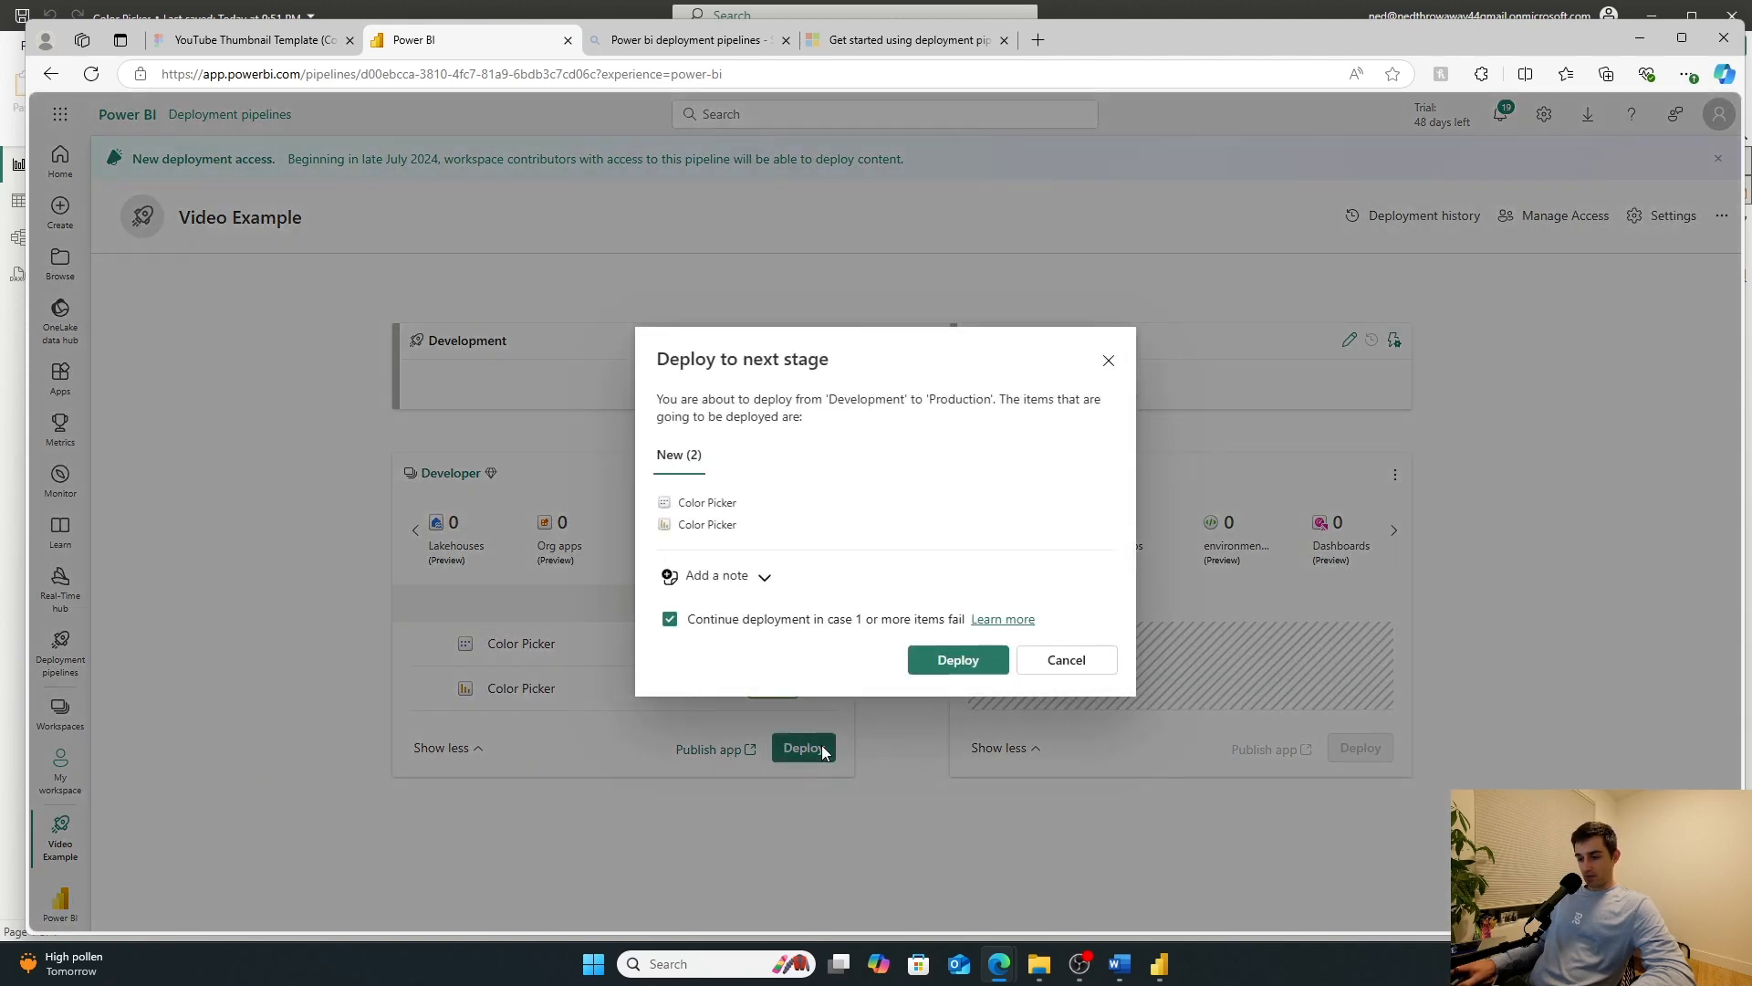
click(757, 577)
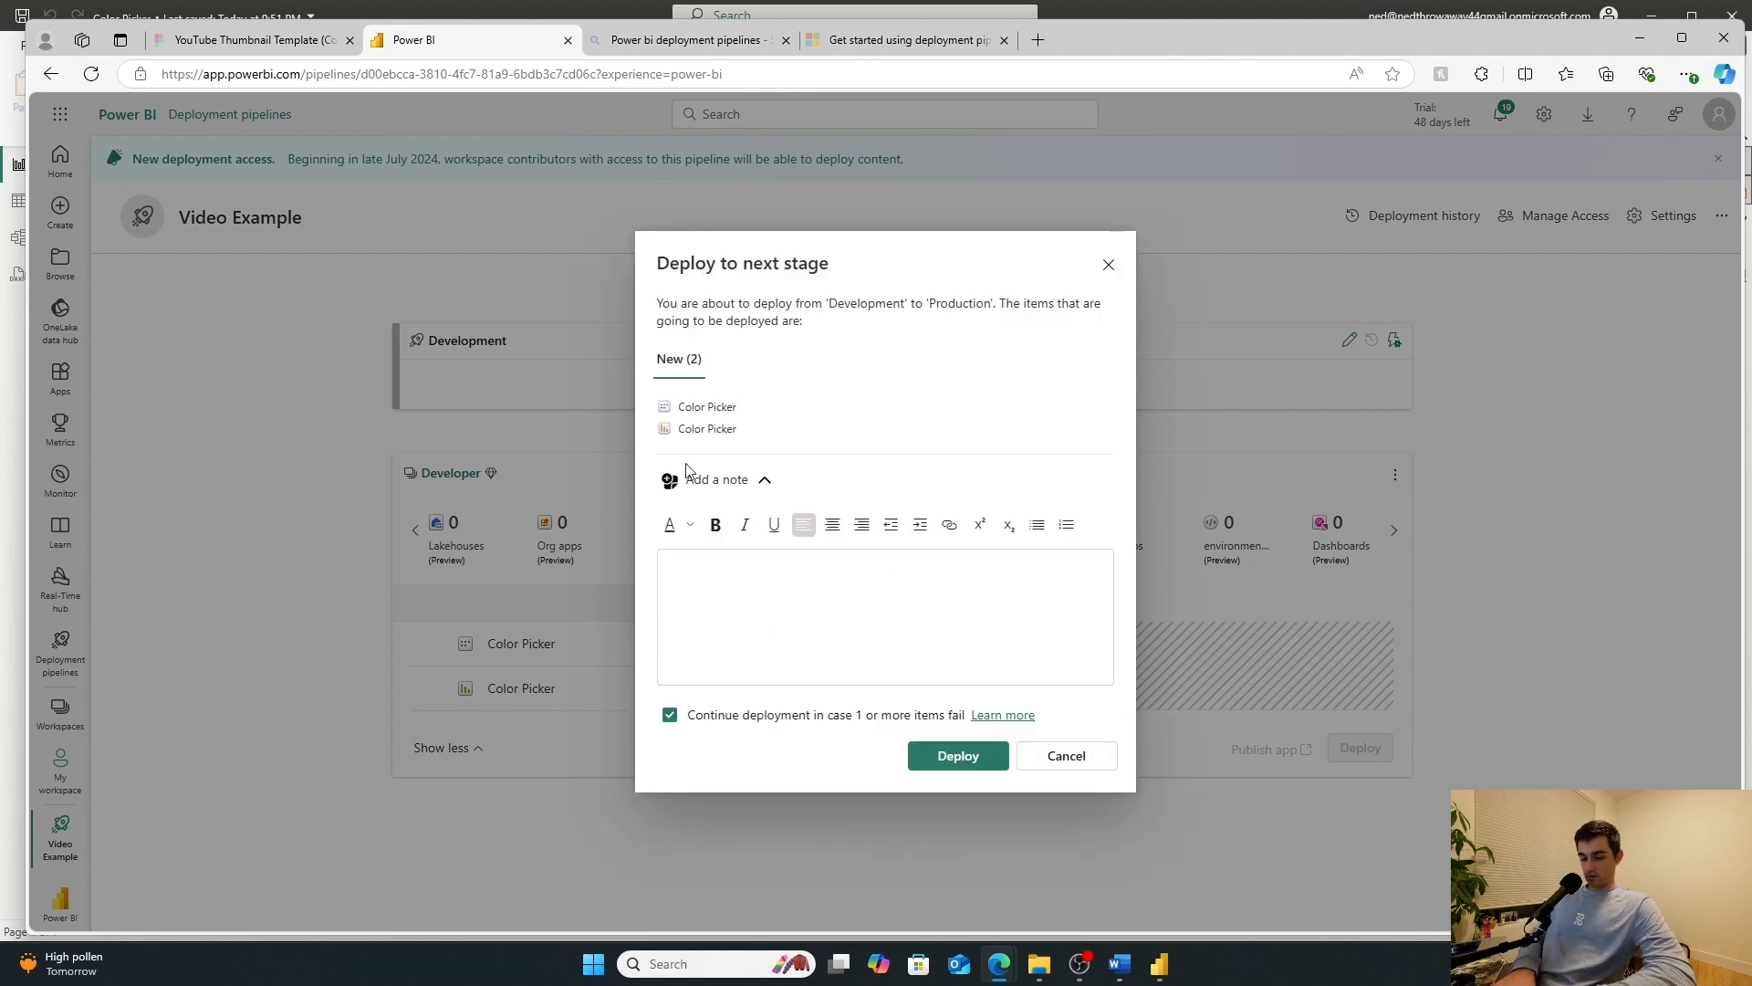
text(Depl)
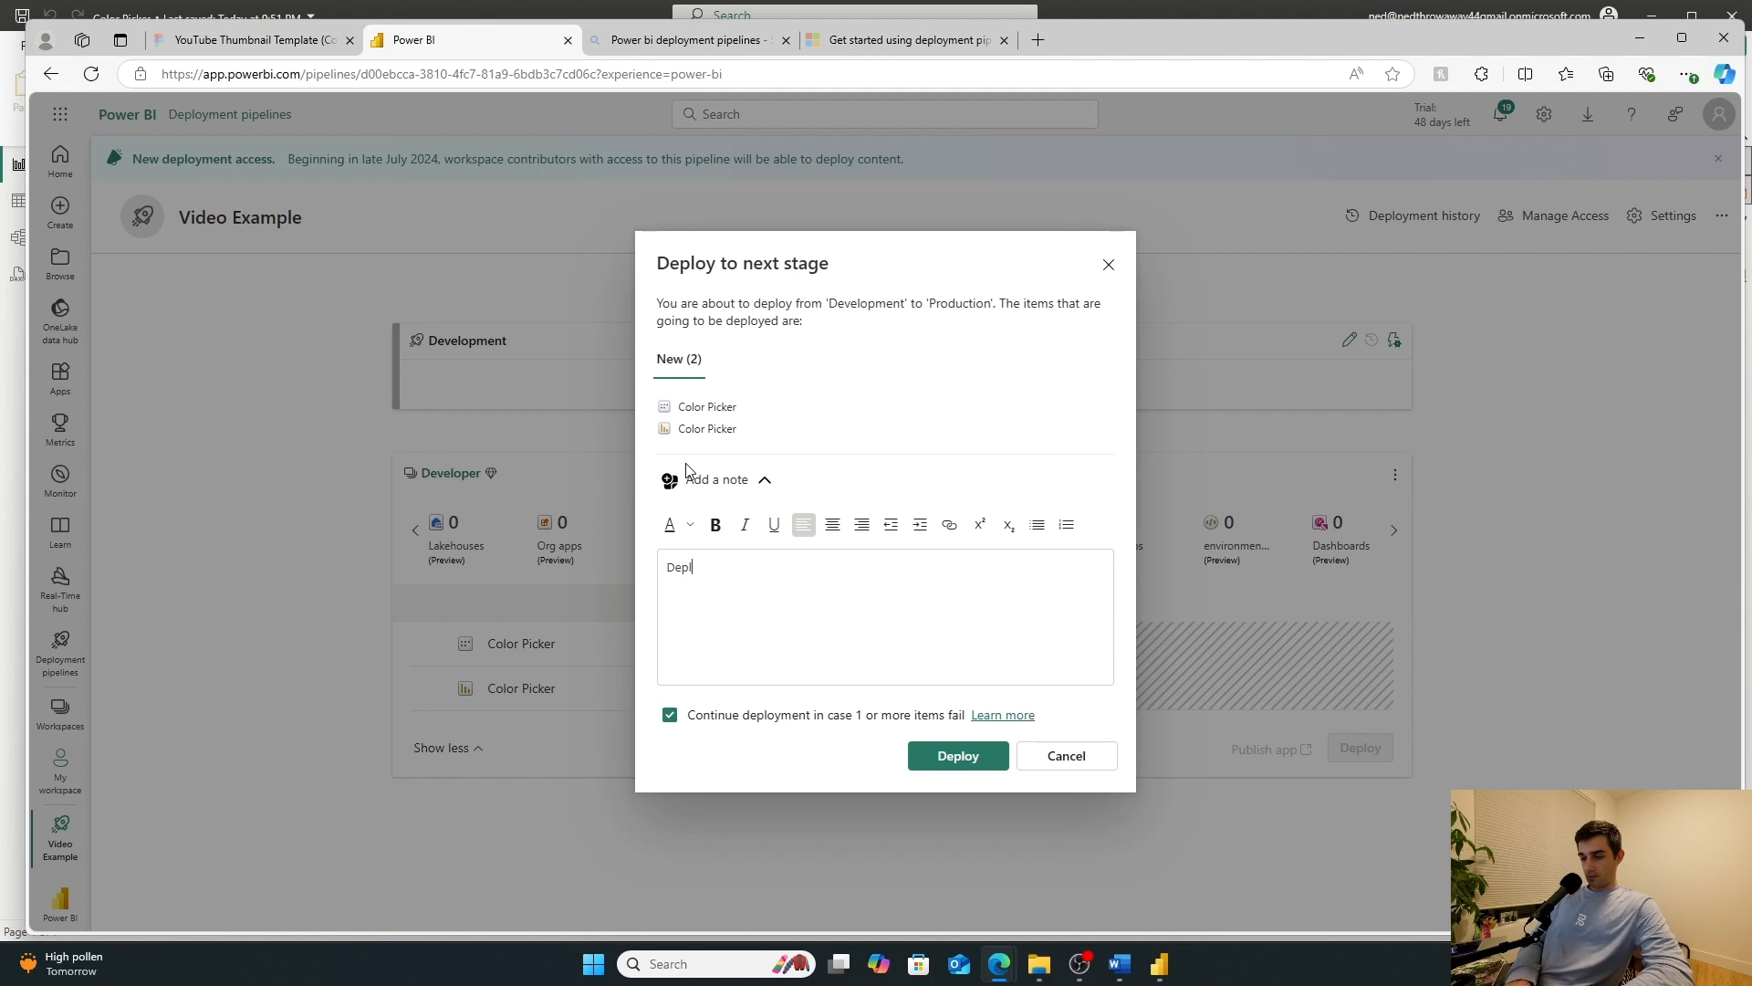
text(oyed because report was just uploaded)
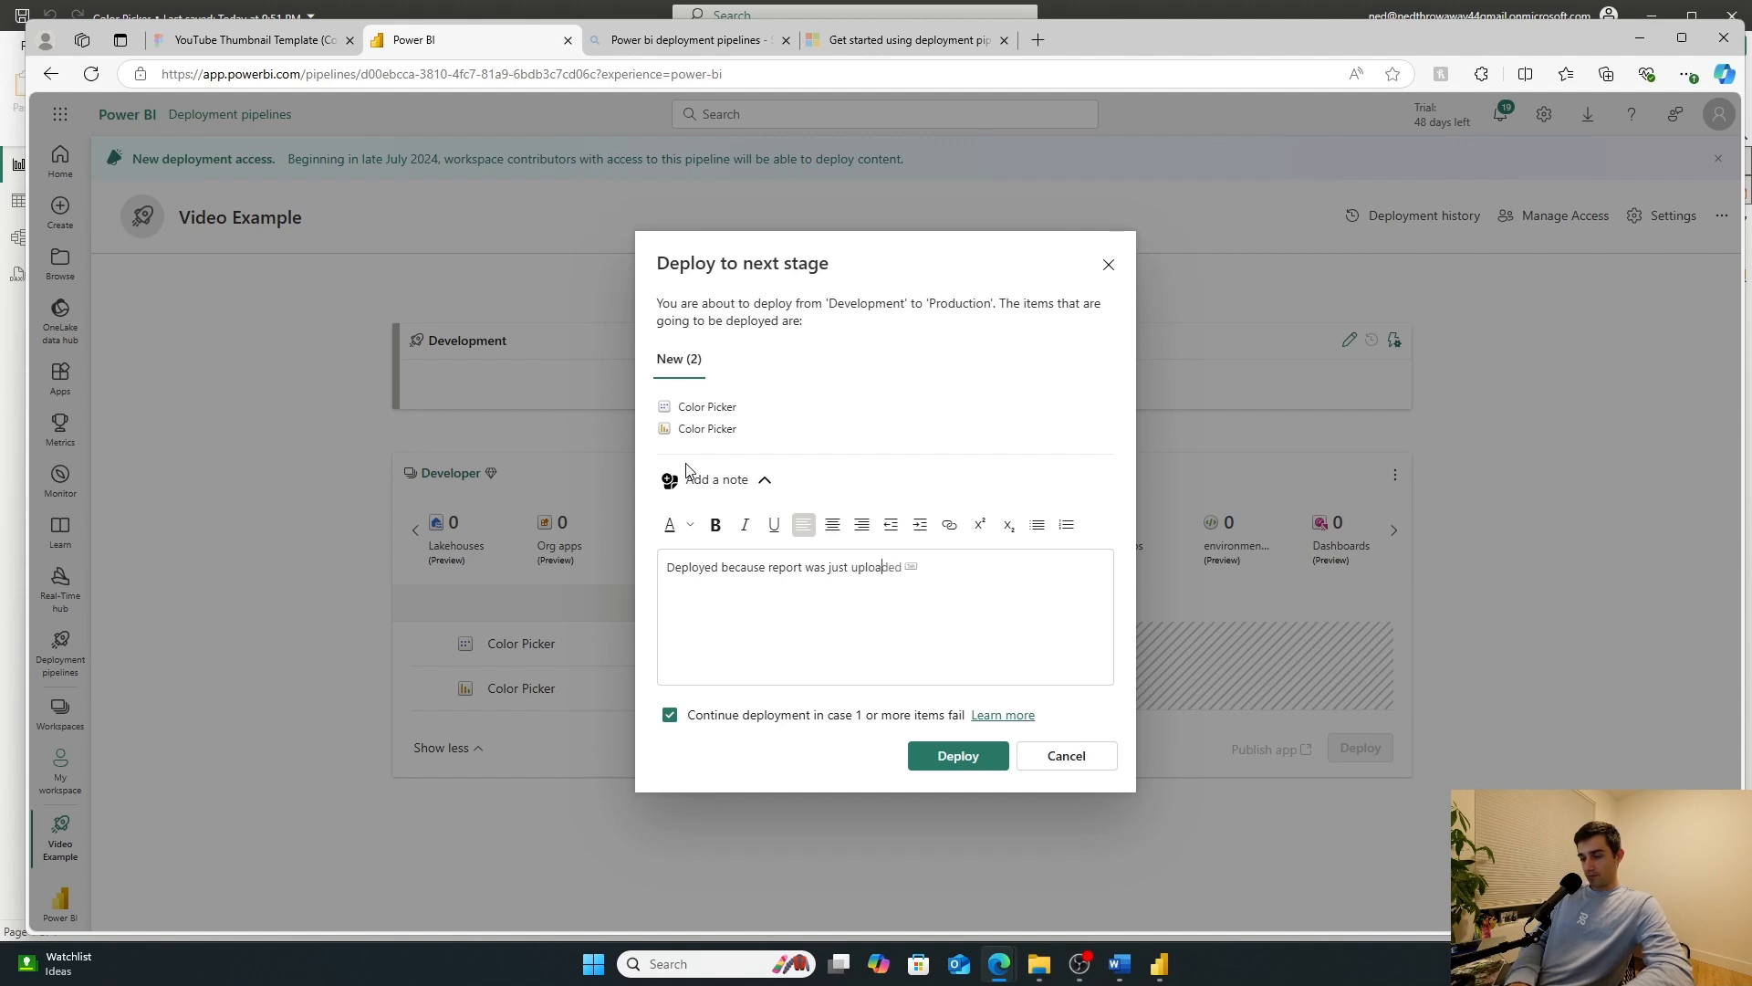
text(.)
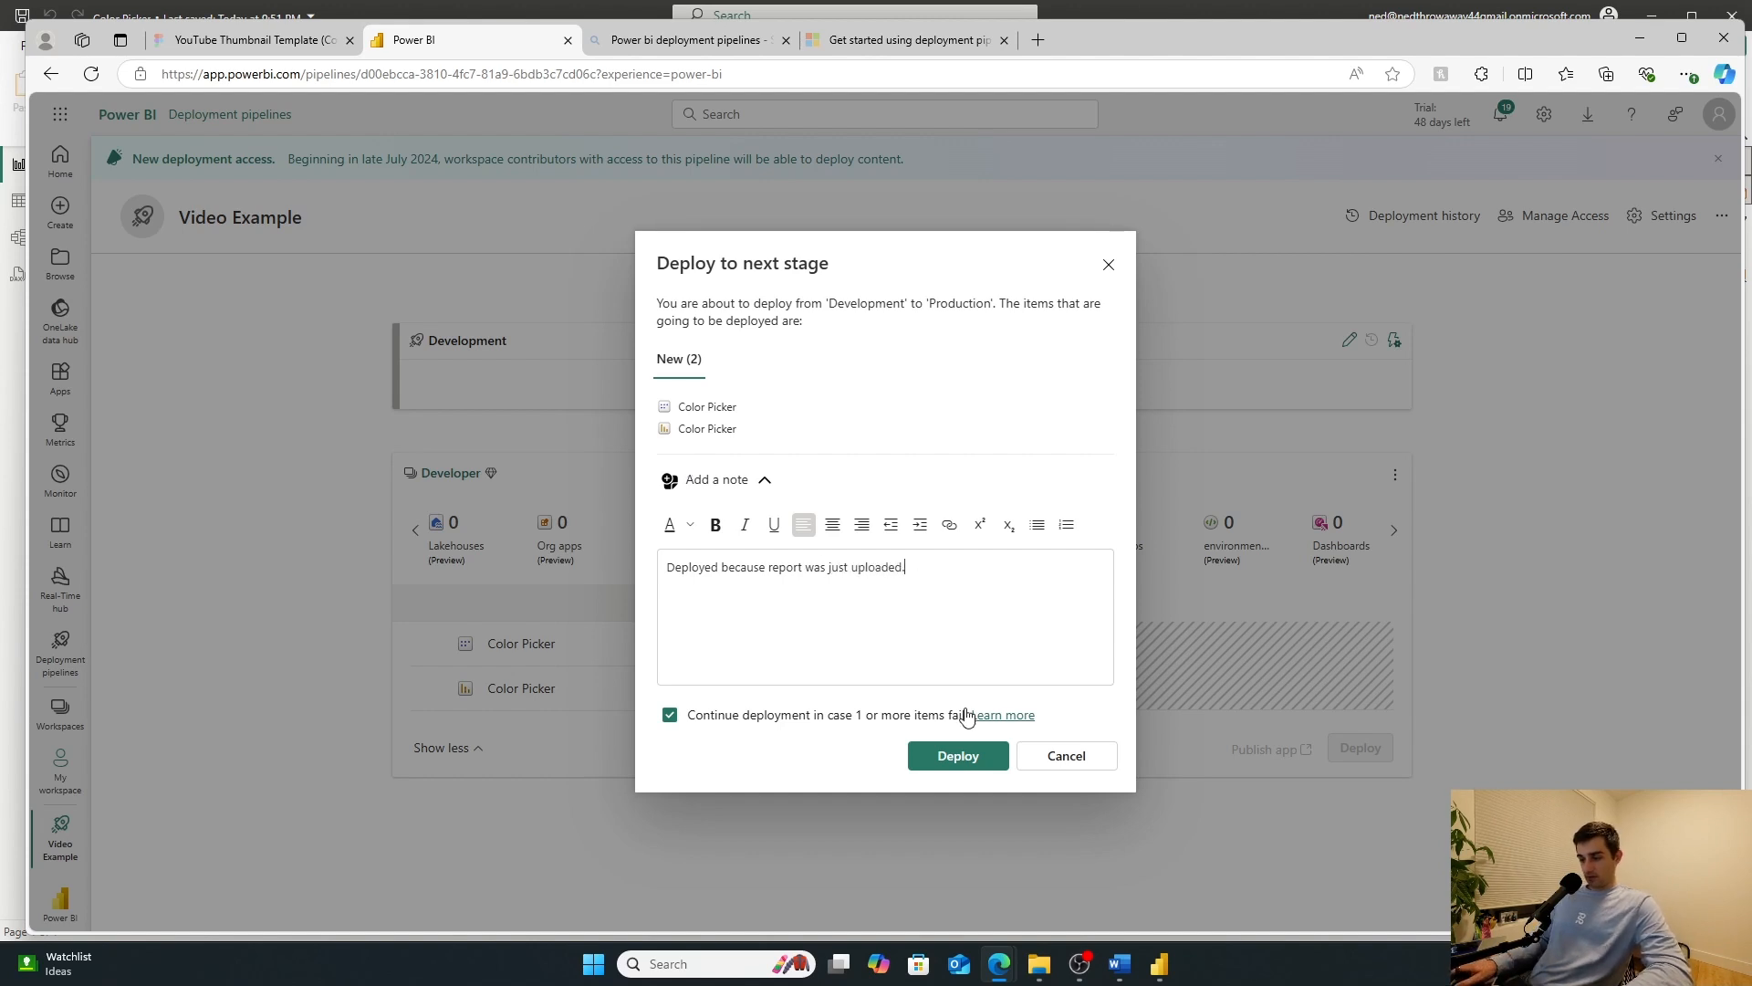
click(959, 756)
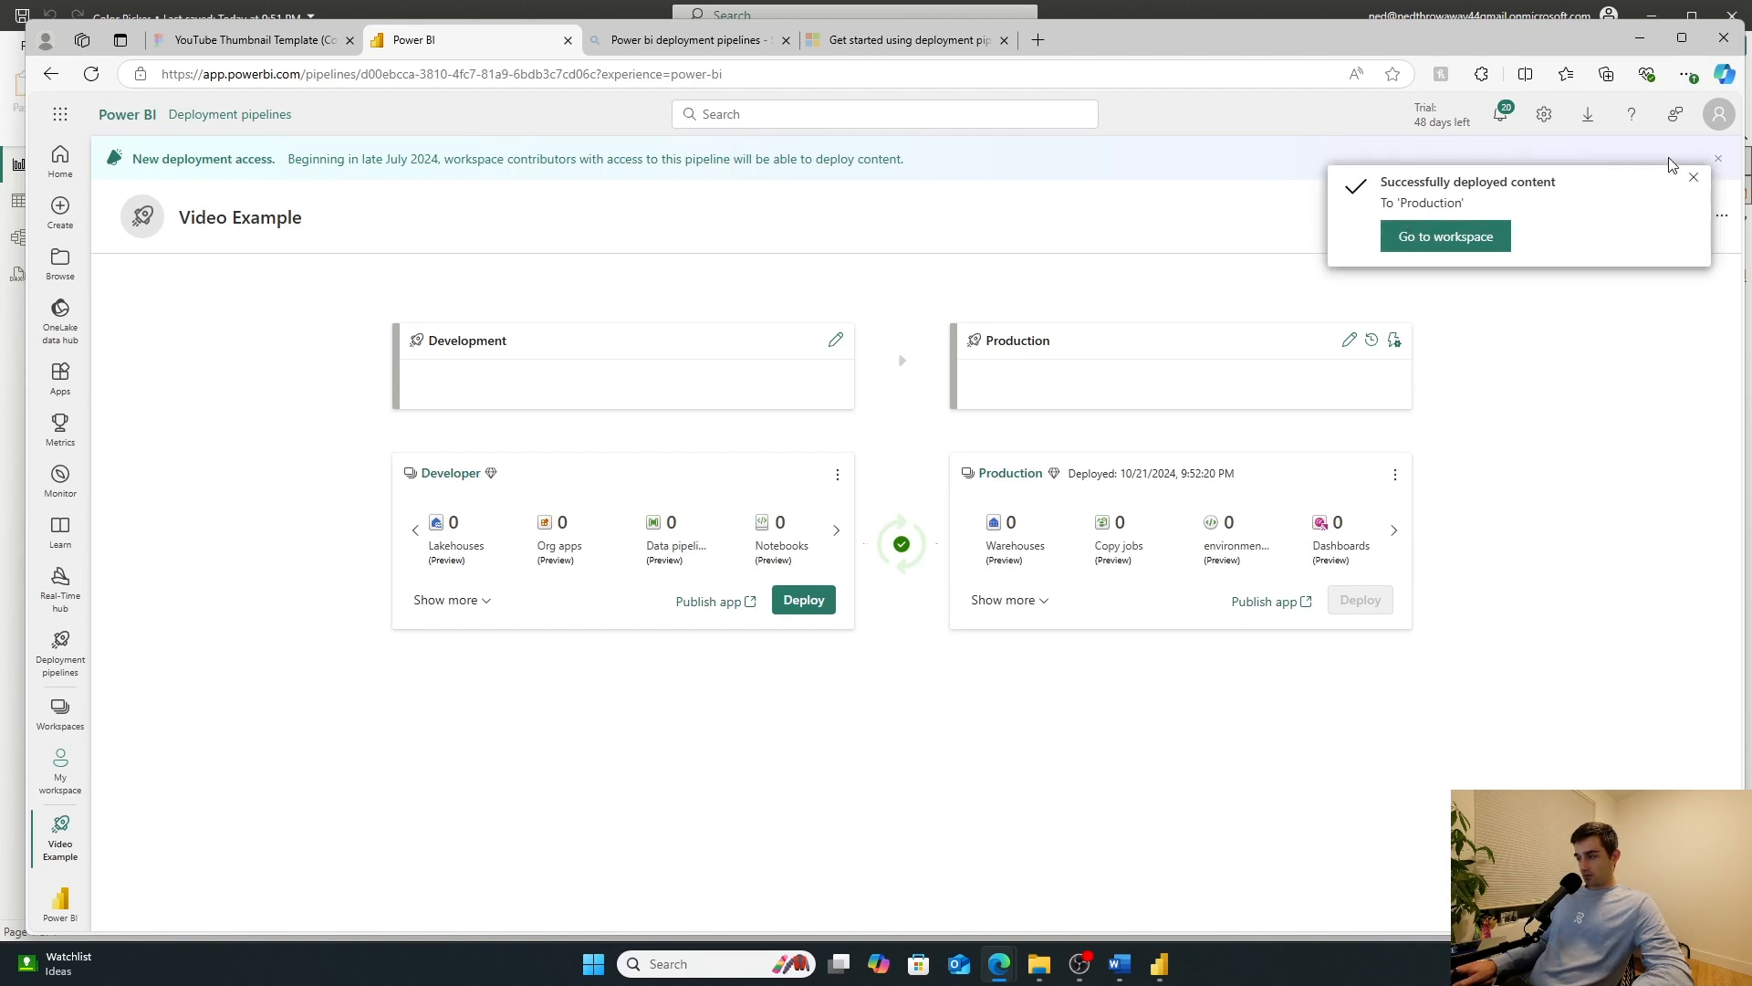
click(1694, 177)
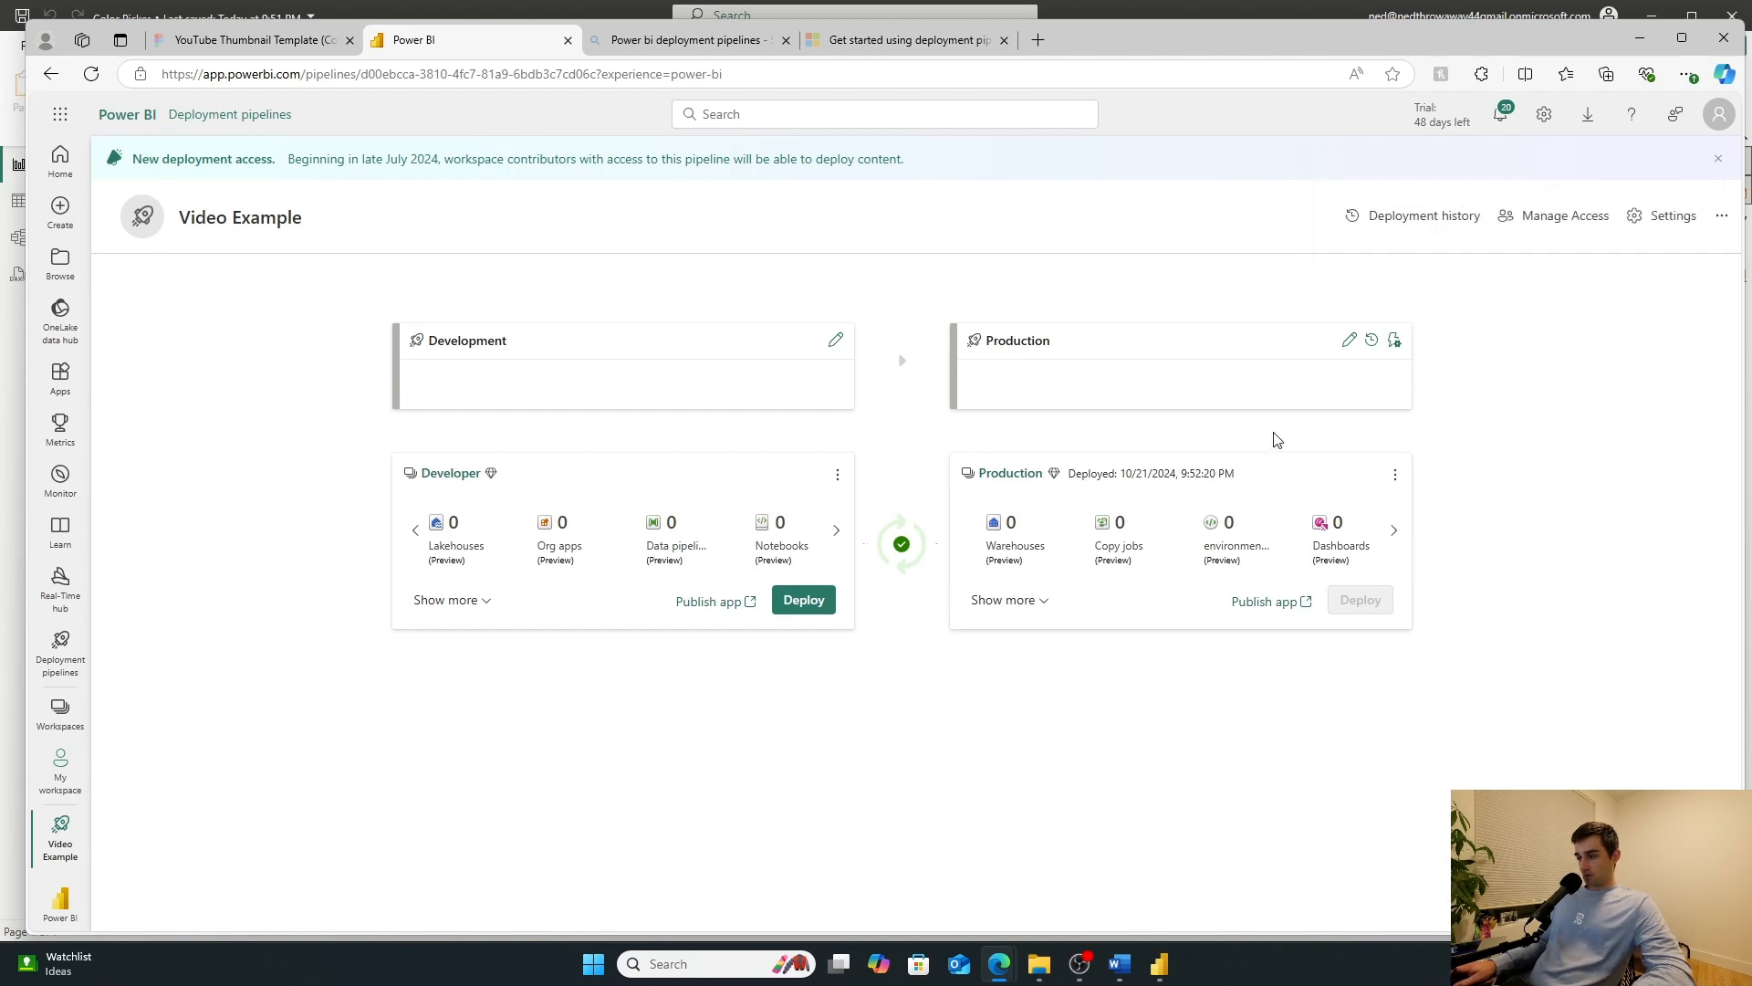
Step: Review the Production stage's data source rule options for the Color Picker semantic model without saving a rule
click(1396, 340)
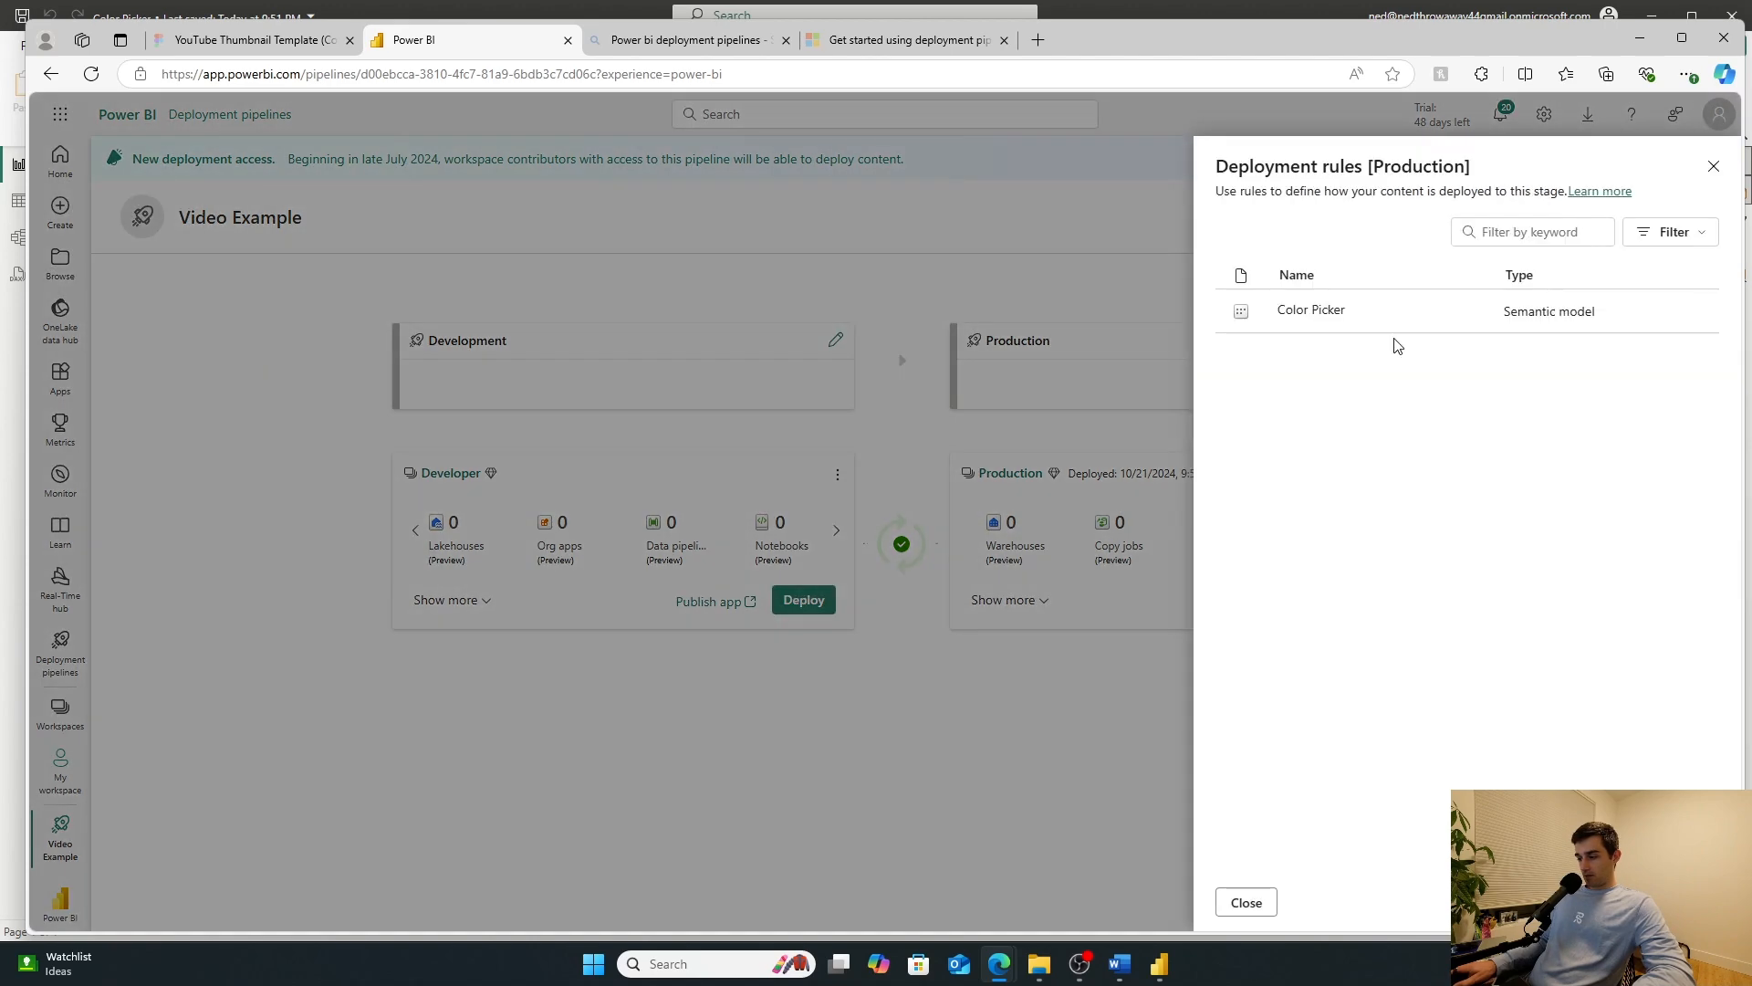
click(1316, 315)
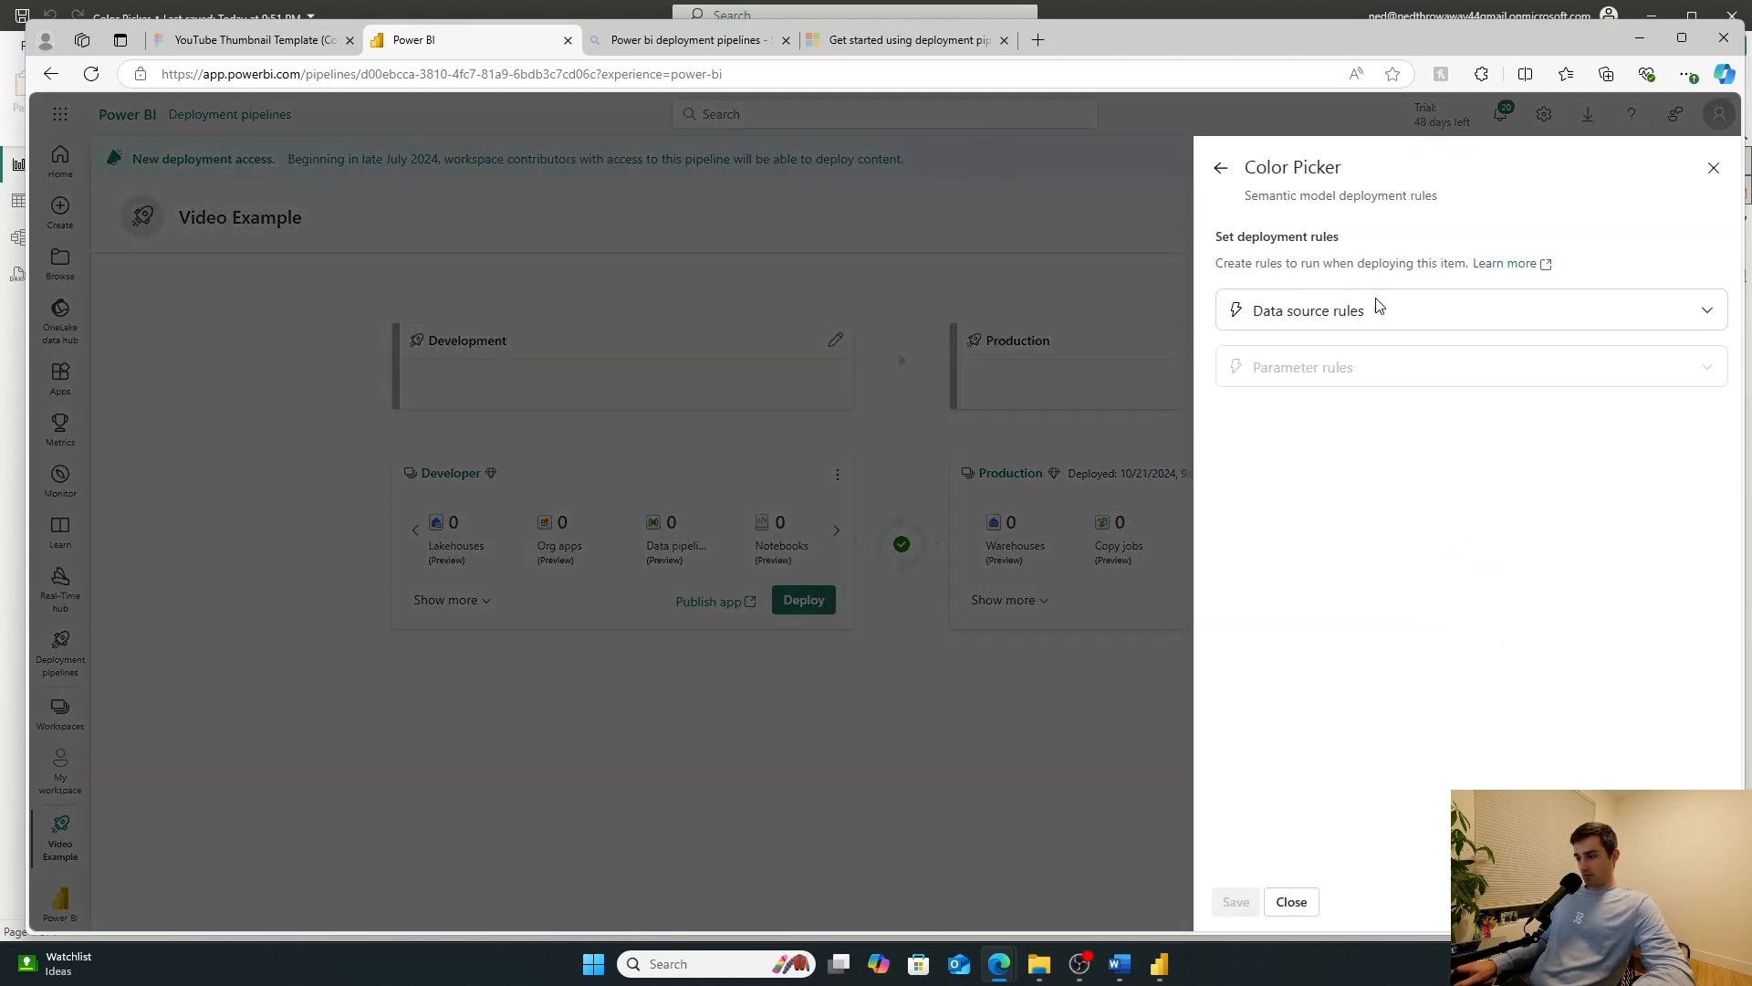
click(1378, 306)
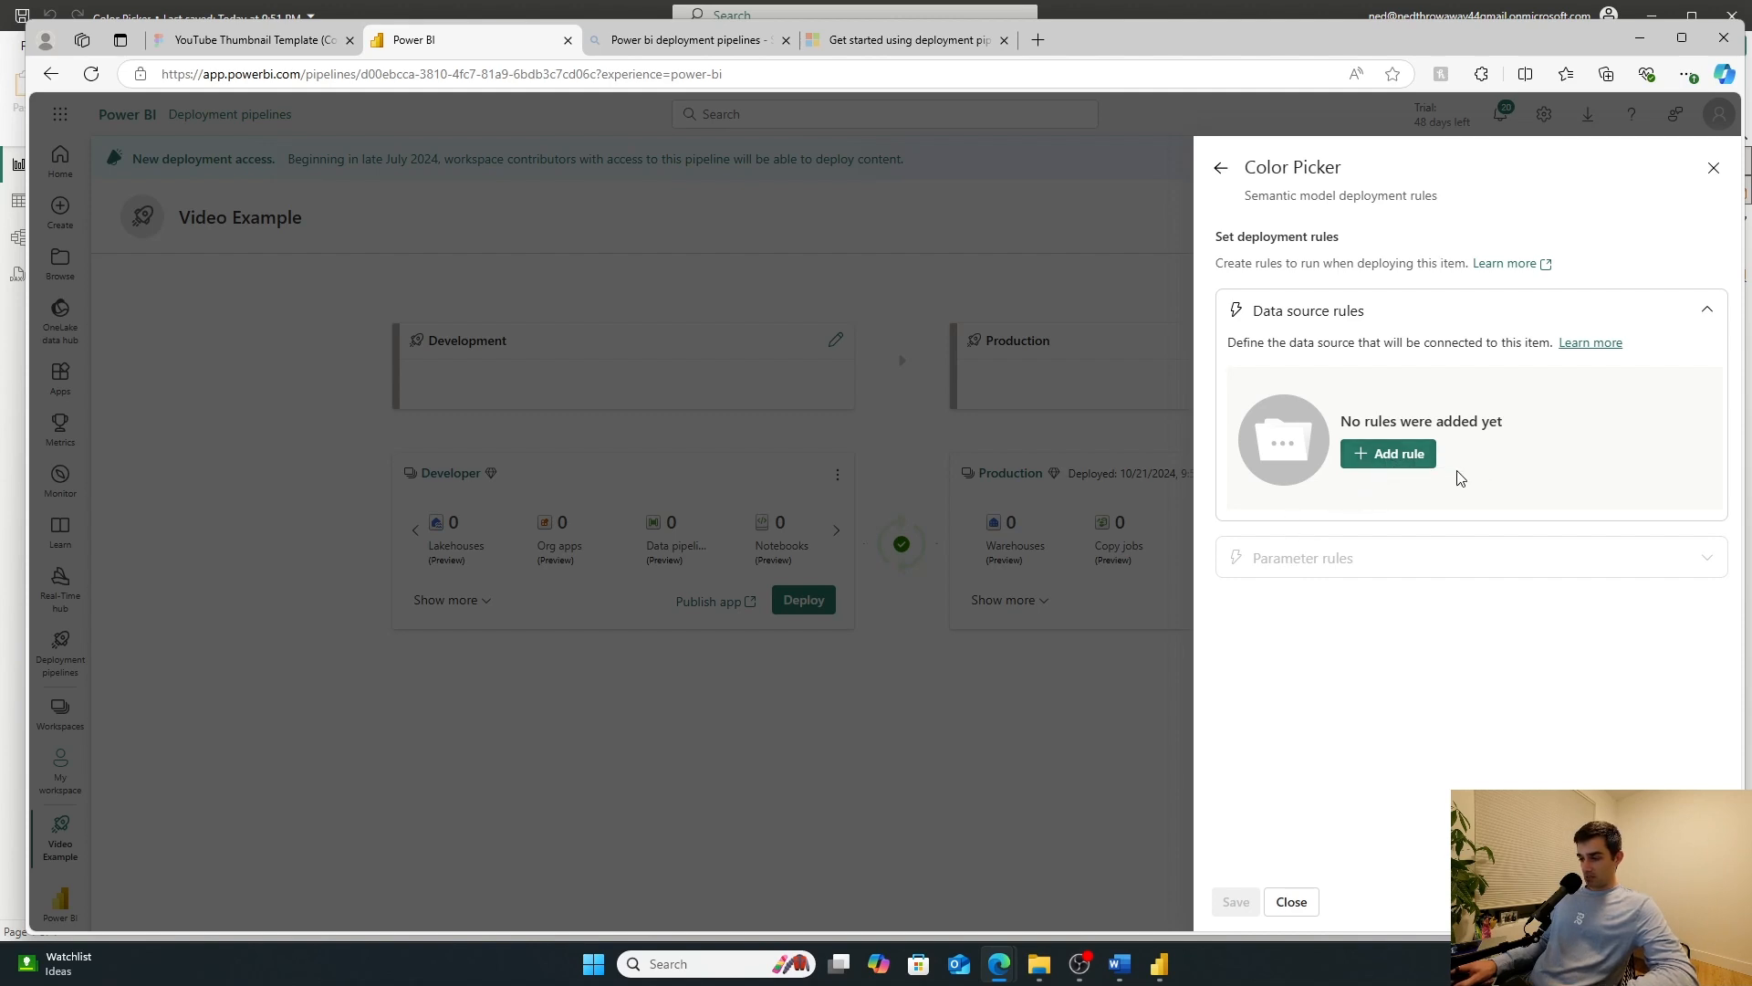
click(1398, 456)
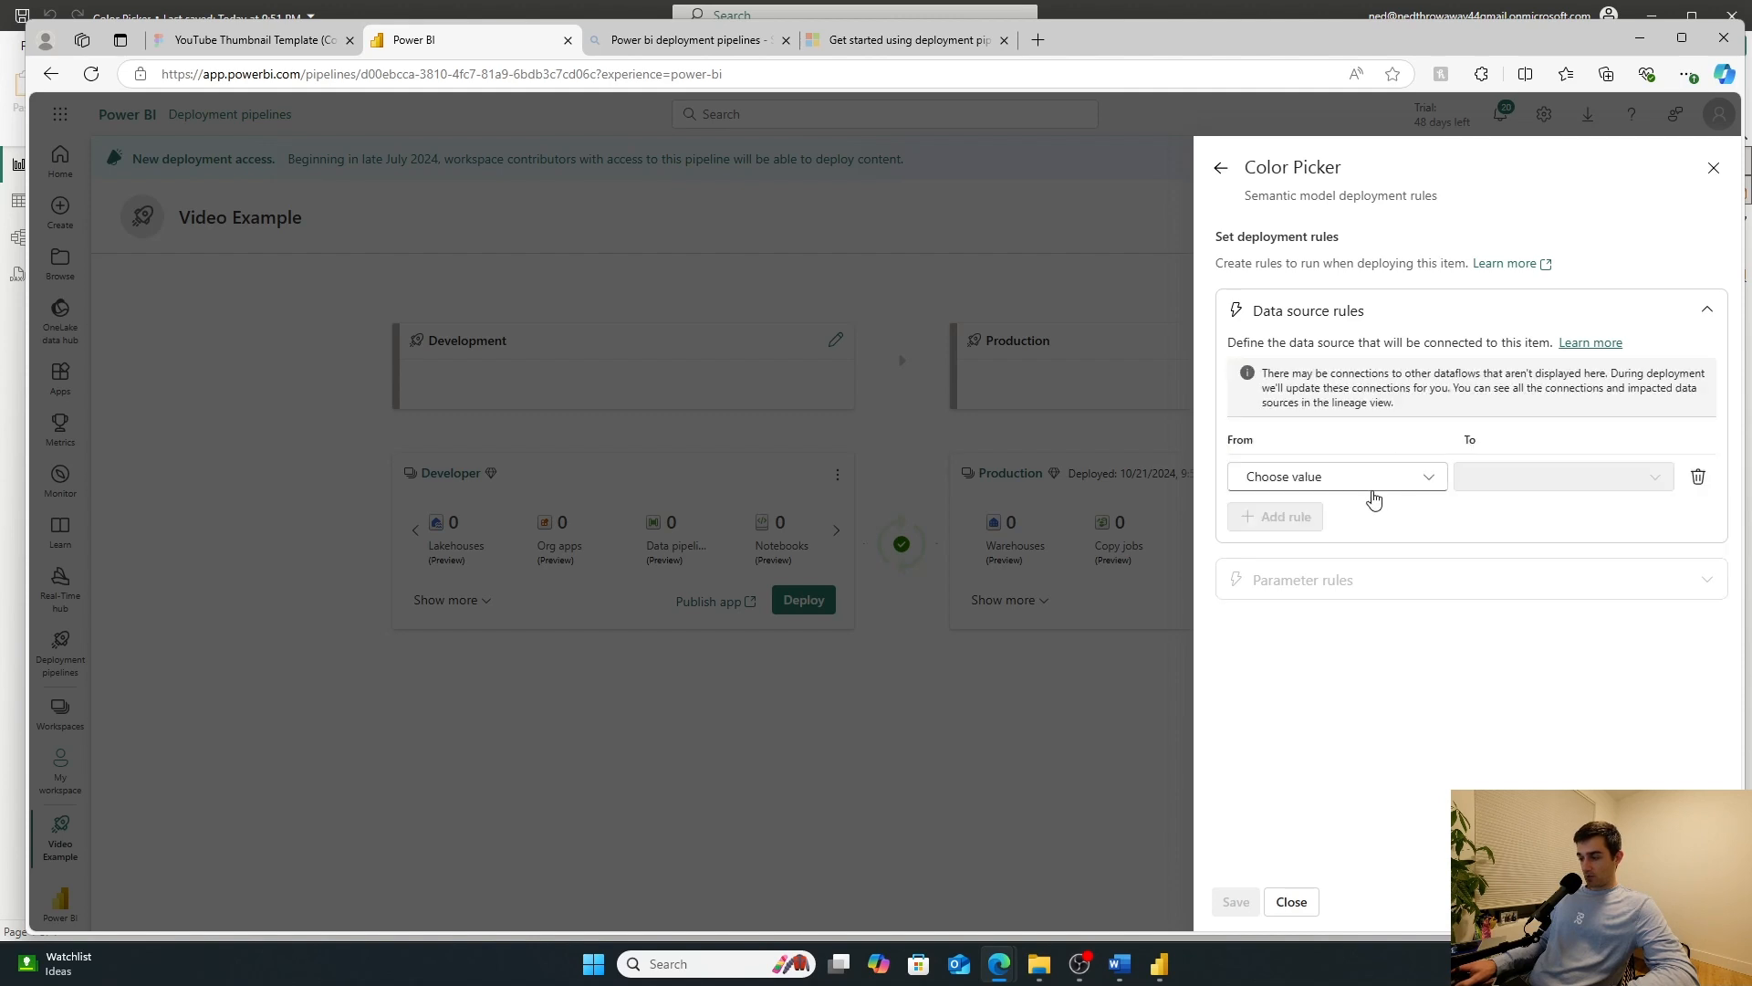
click(1326, 478)
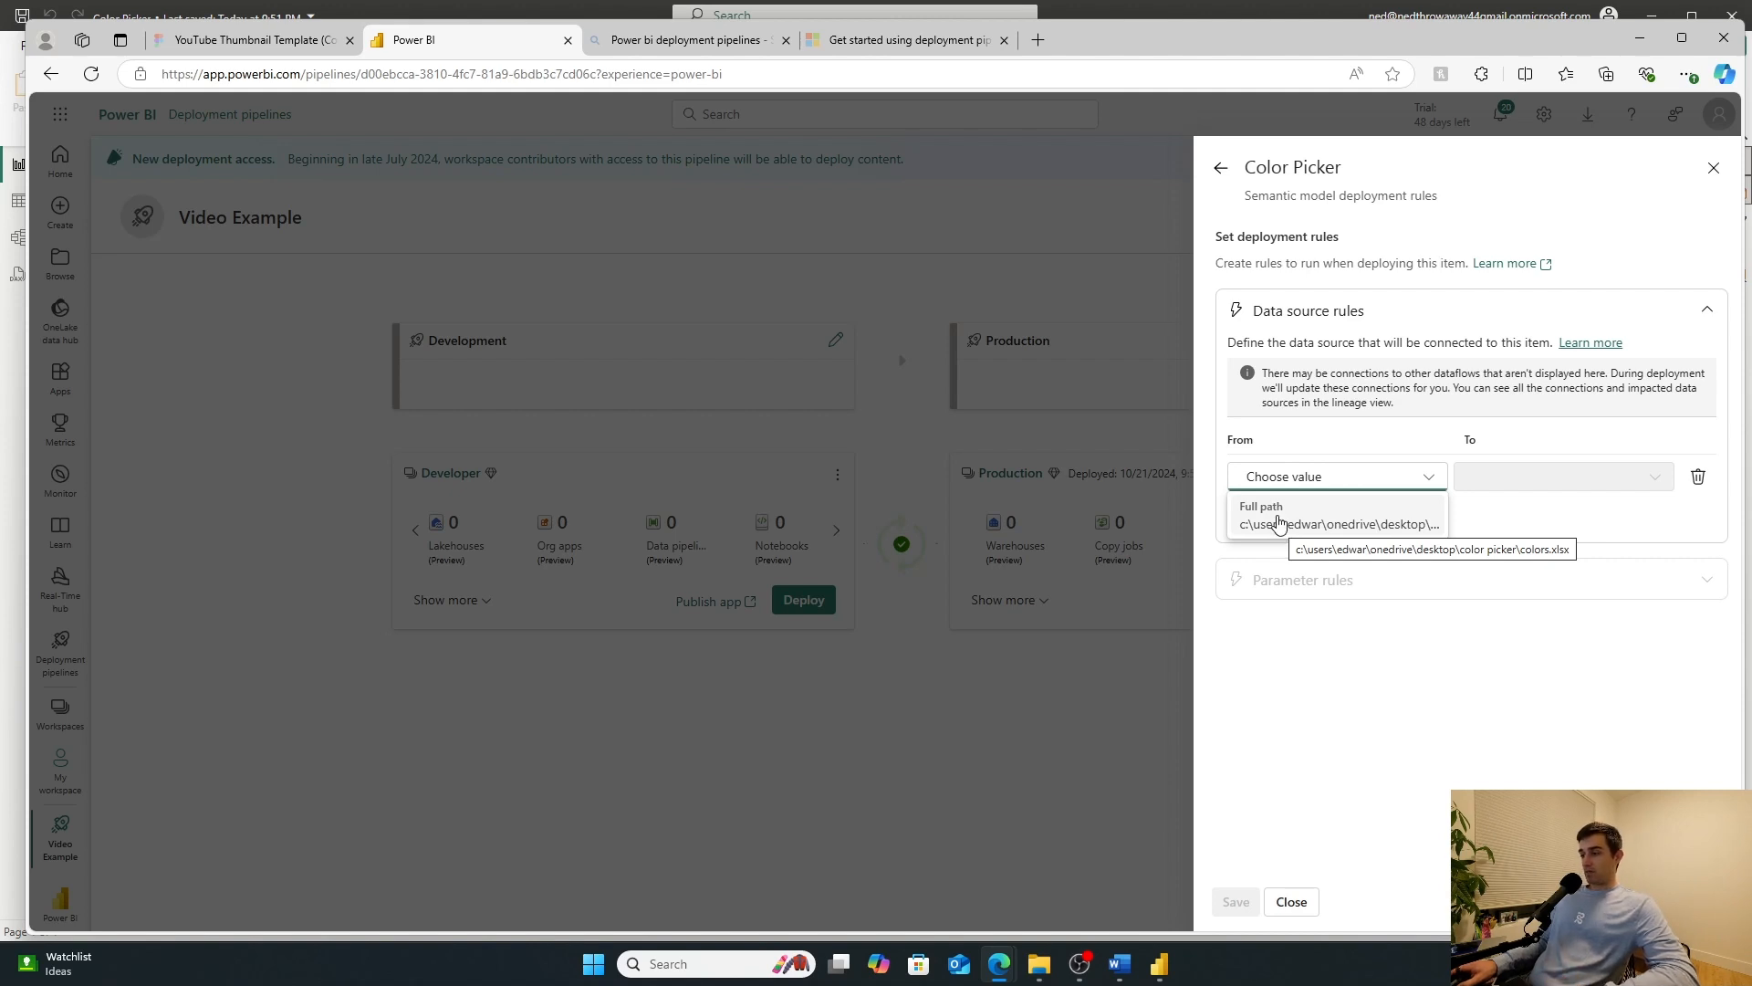
click(1375, 786)
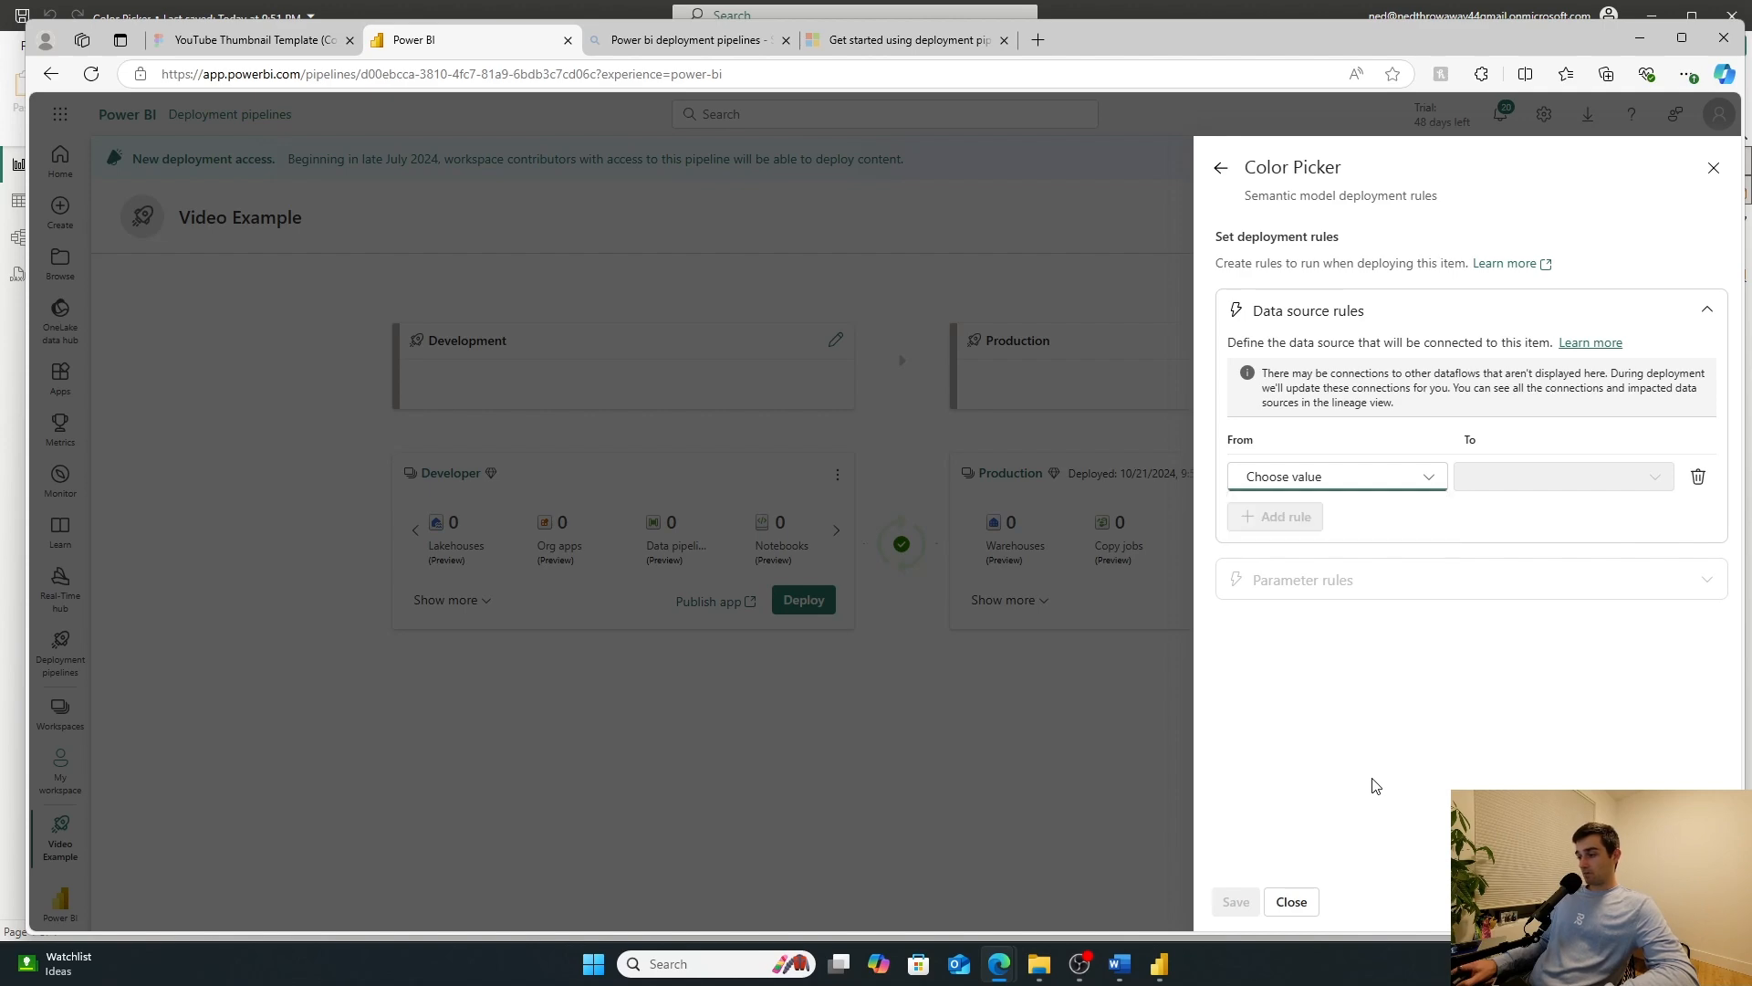
click(1713, 168)
click(1713, 167)
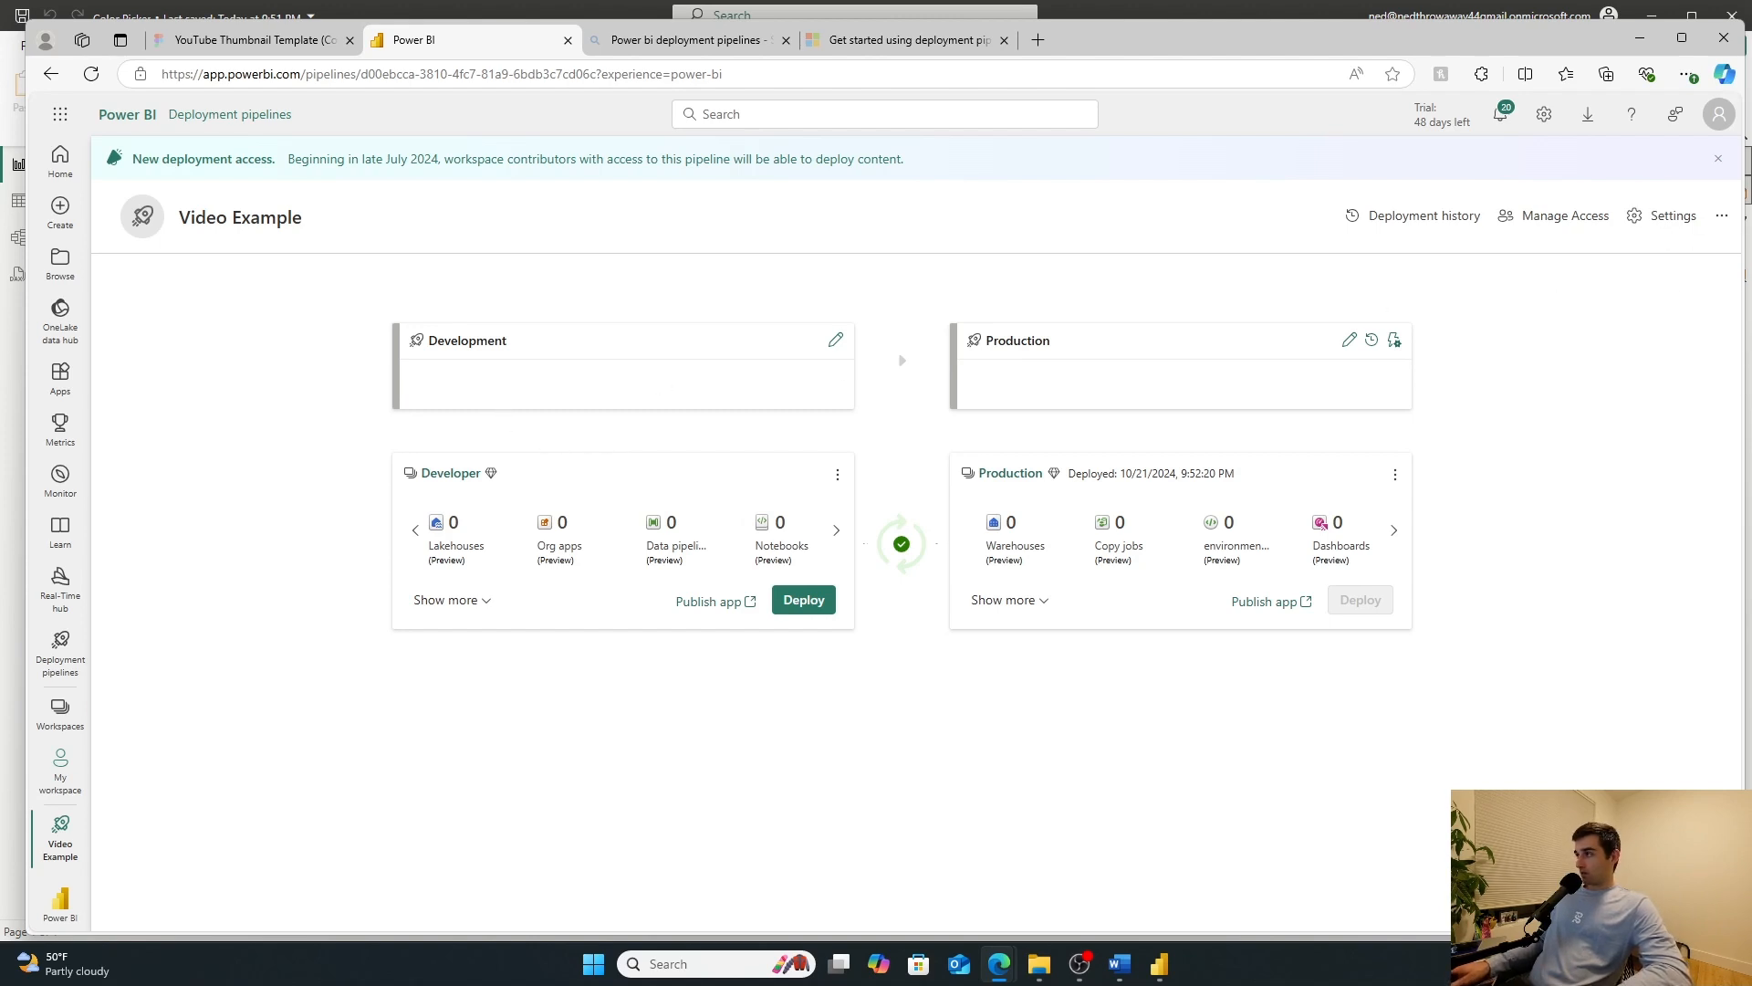
Step: Open the Color Picker report from the Developer workspace for editing and add an empty table visual to Page 1
click(67, 703)
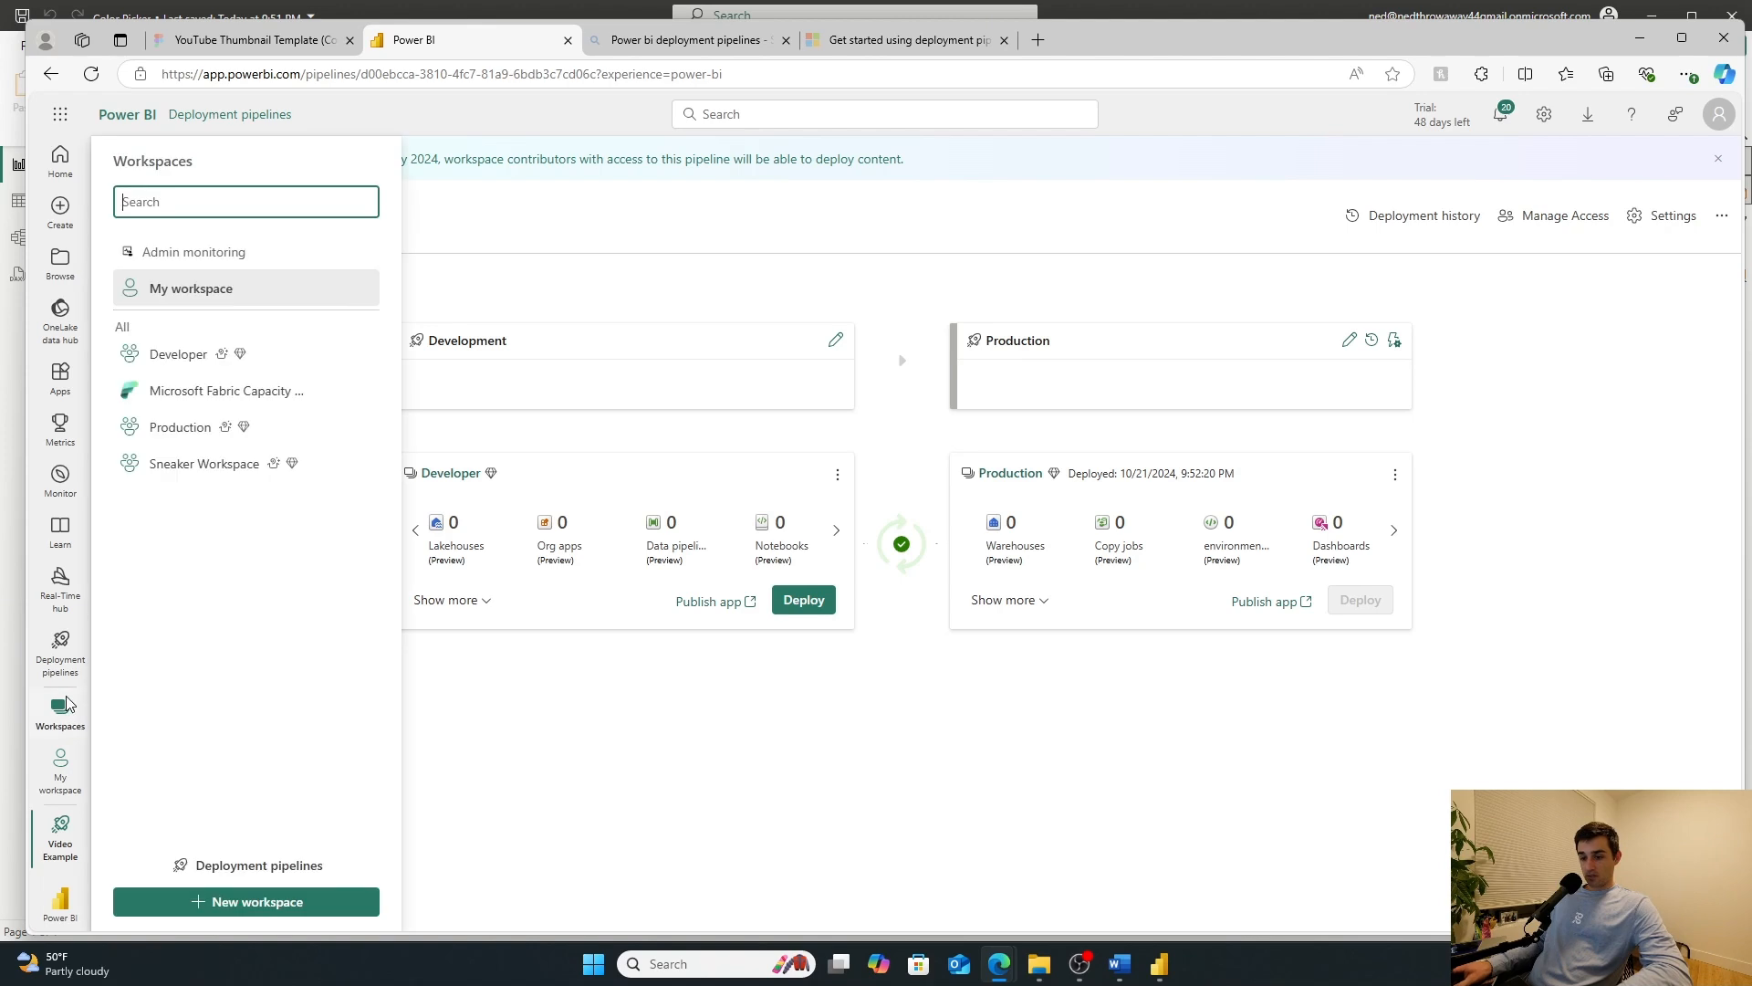
click(146, 354)
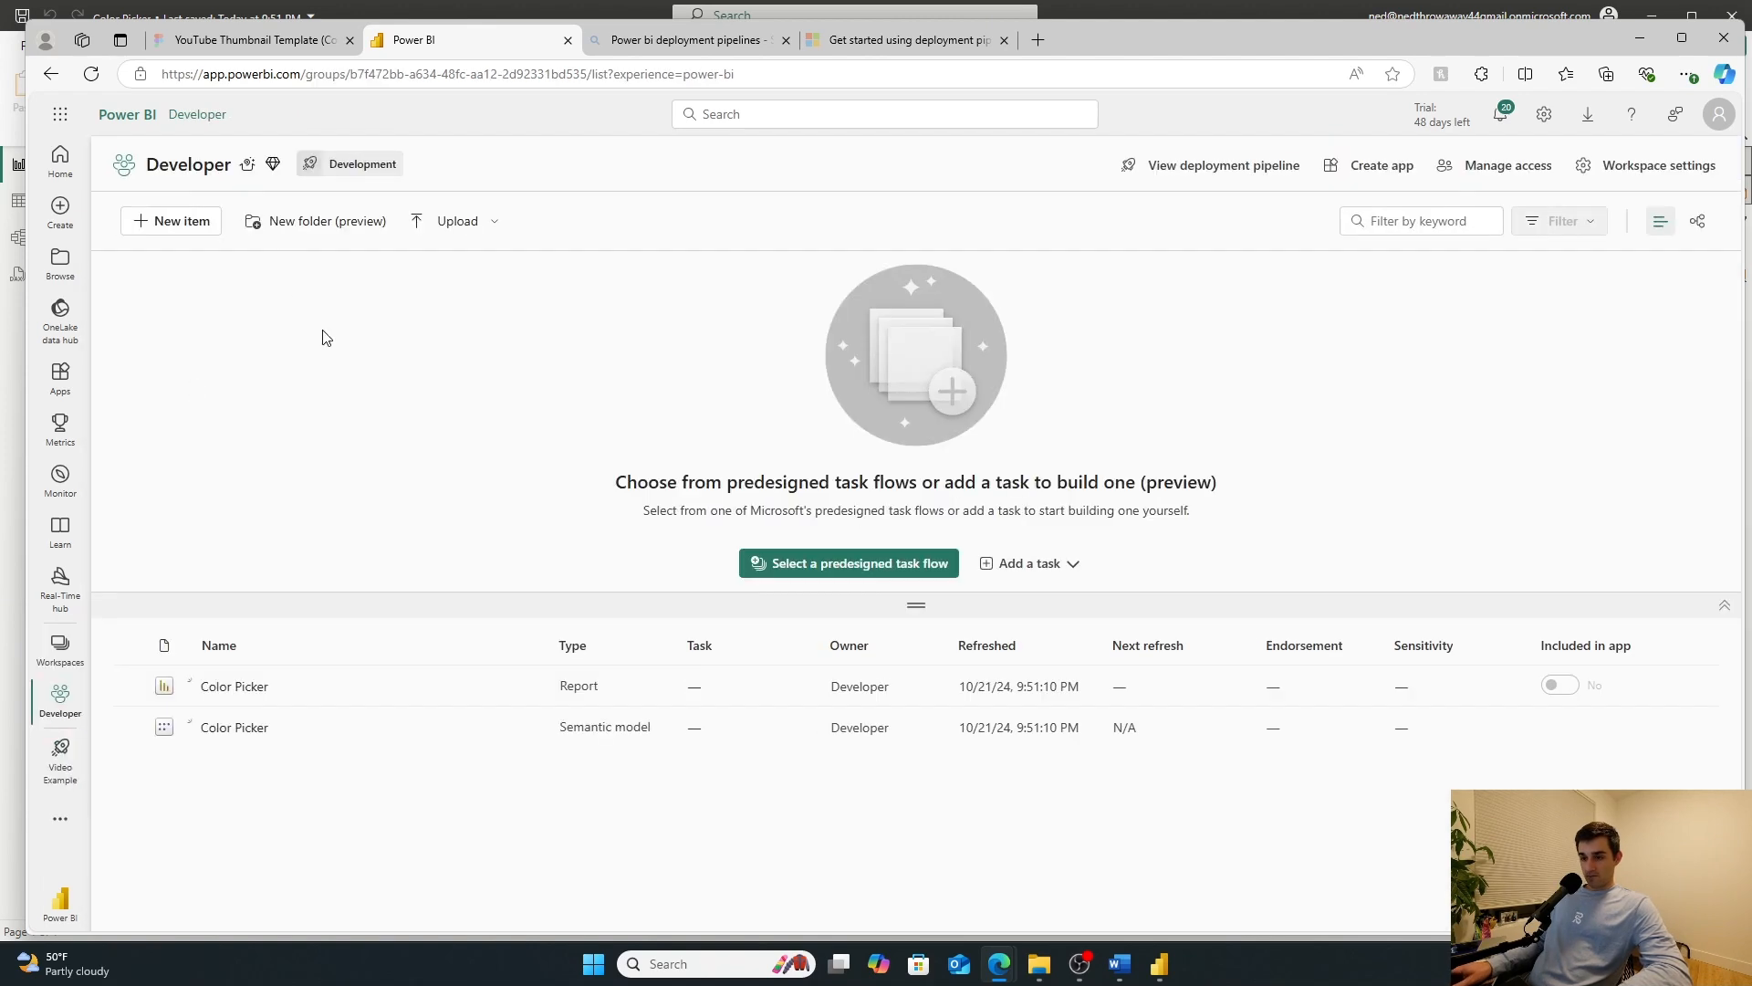
click(248, 690)
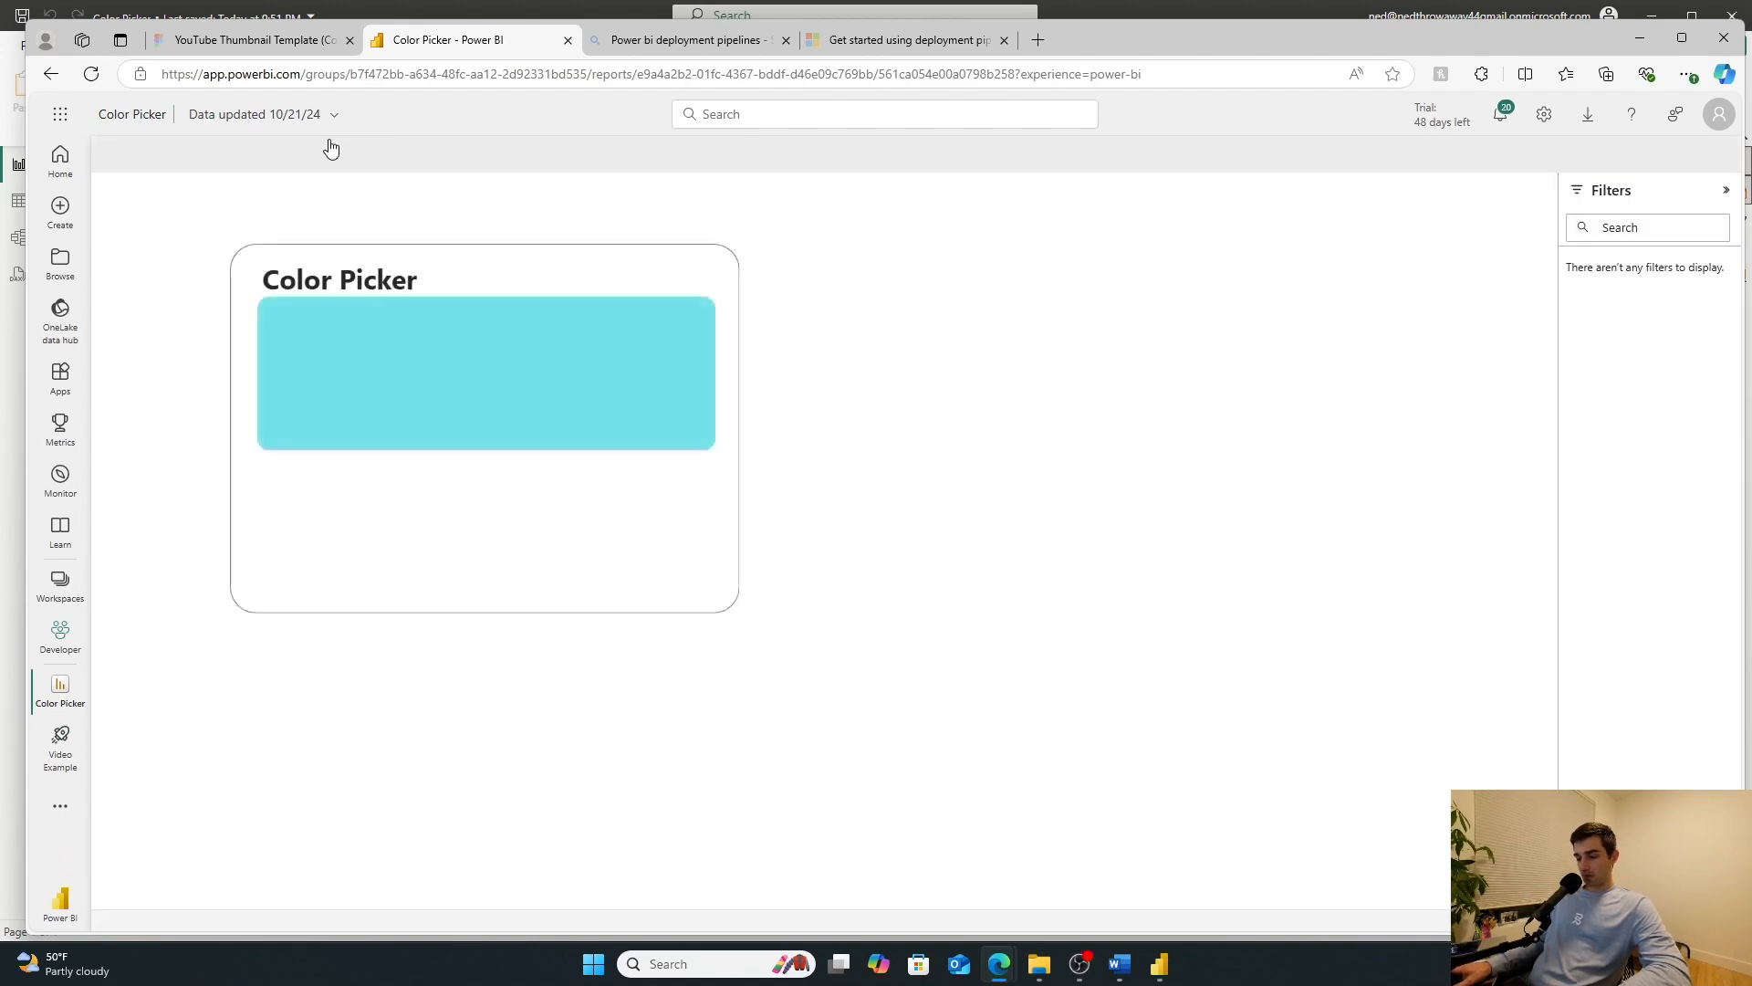
click(835, 155)
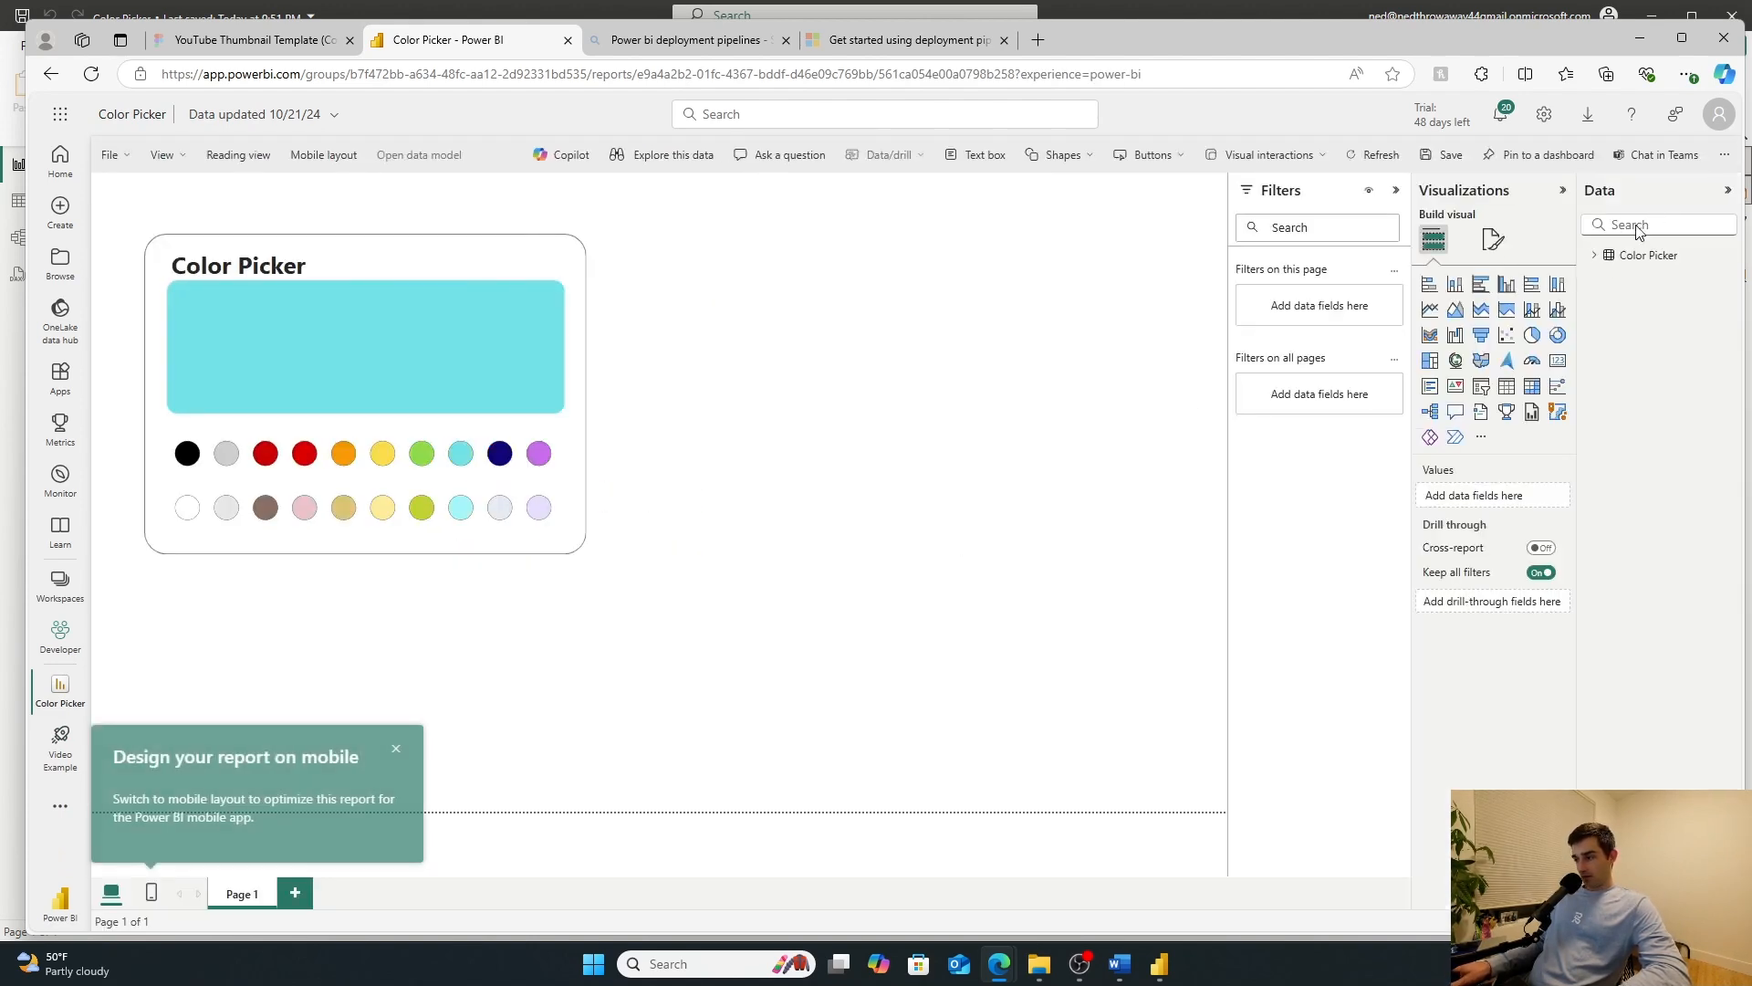
click(1506, 387)
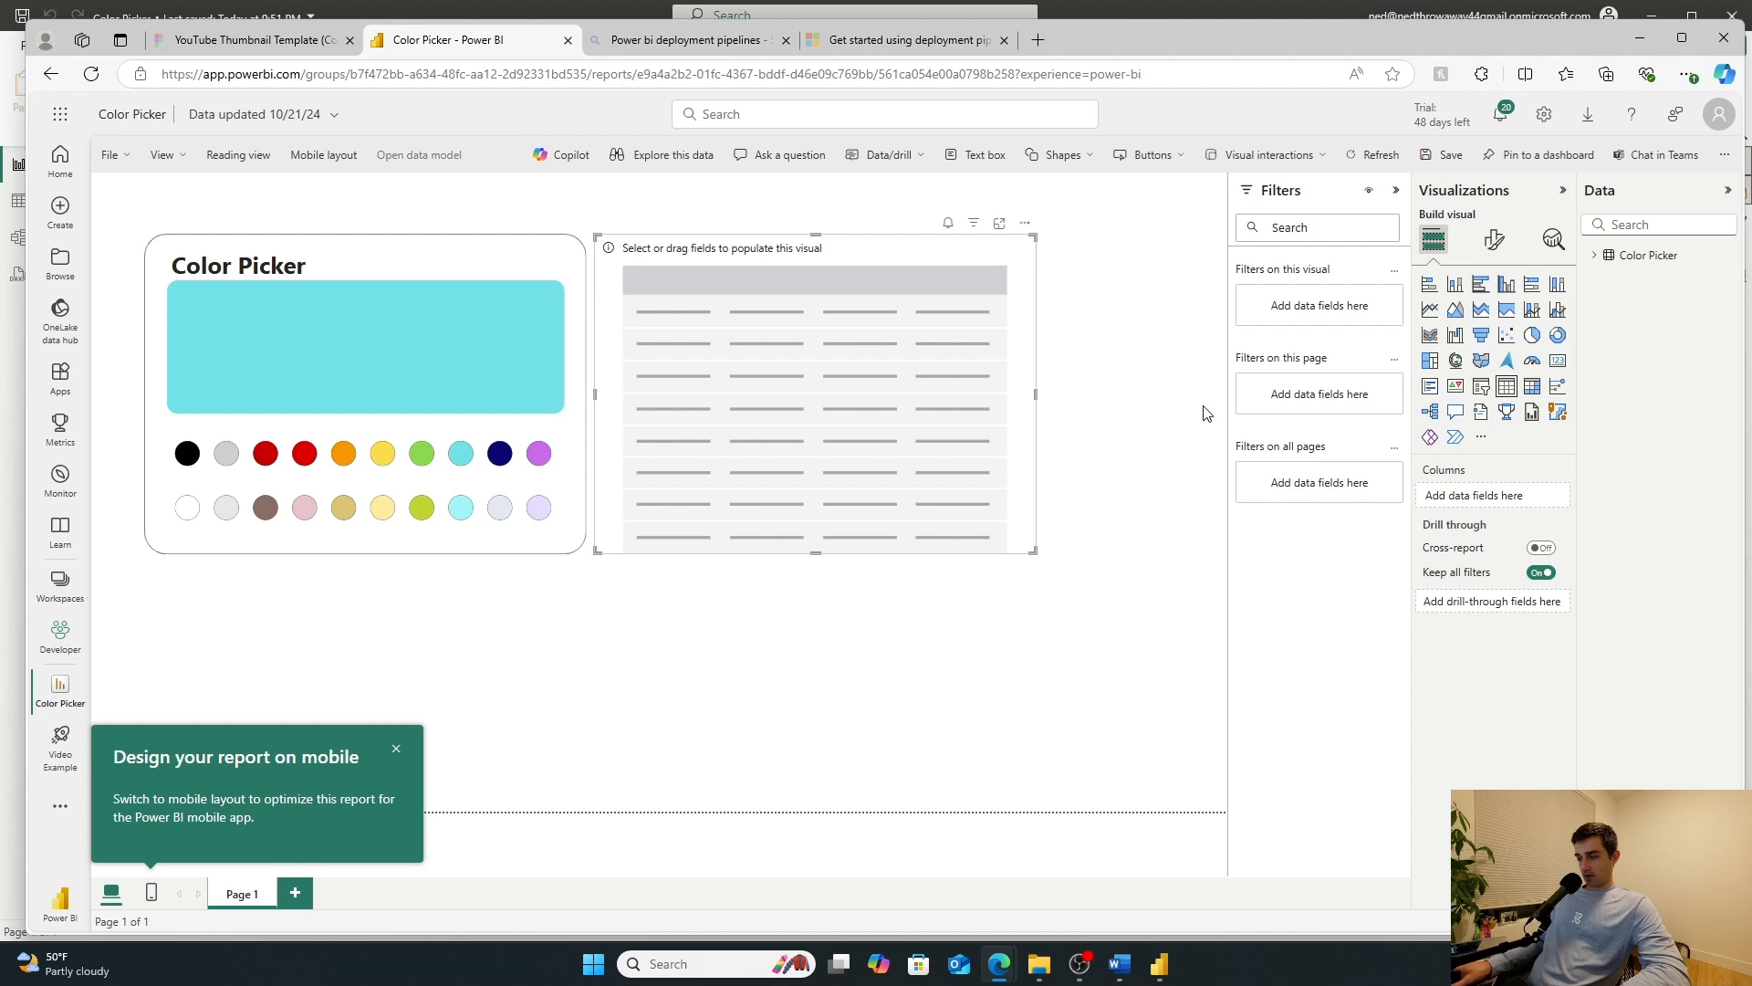
Step: Add the Color Name field from the Color Picker table to the empty table visual and save the report
click(1650, 257)
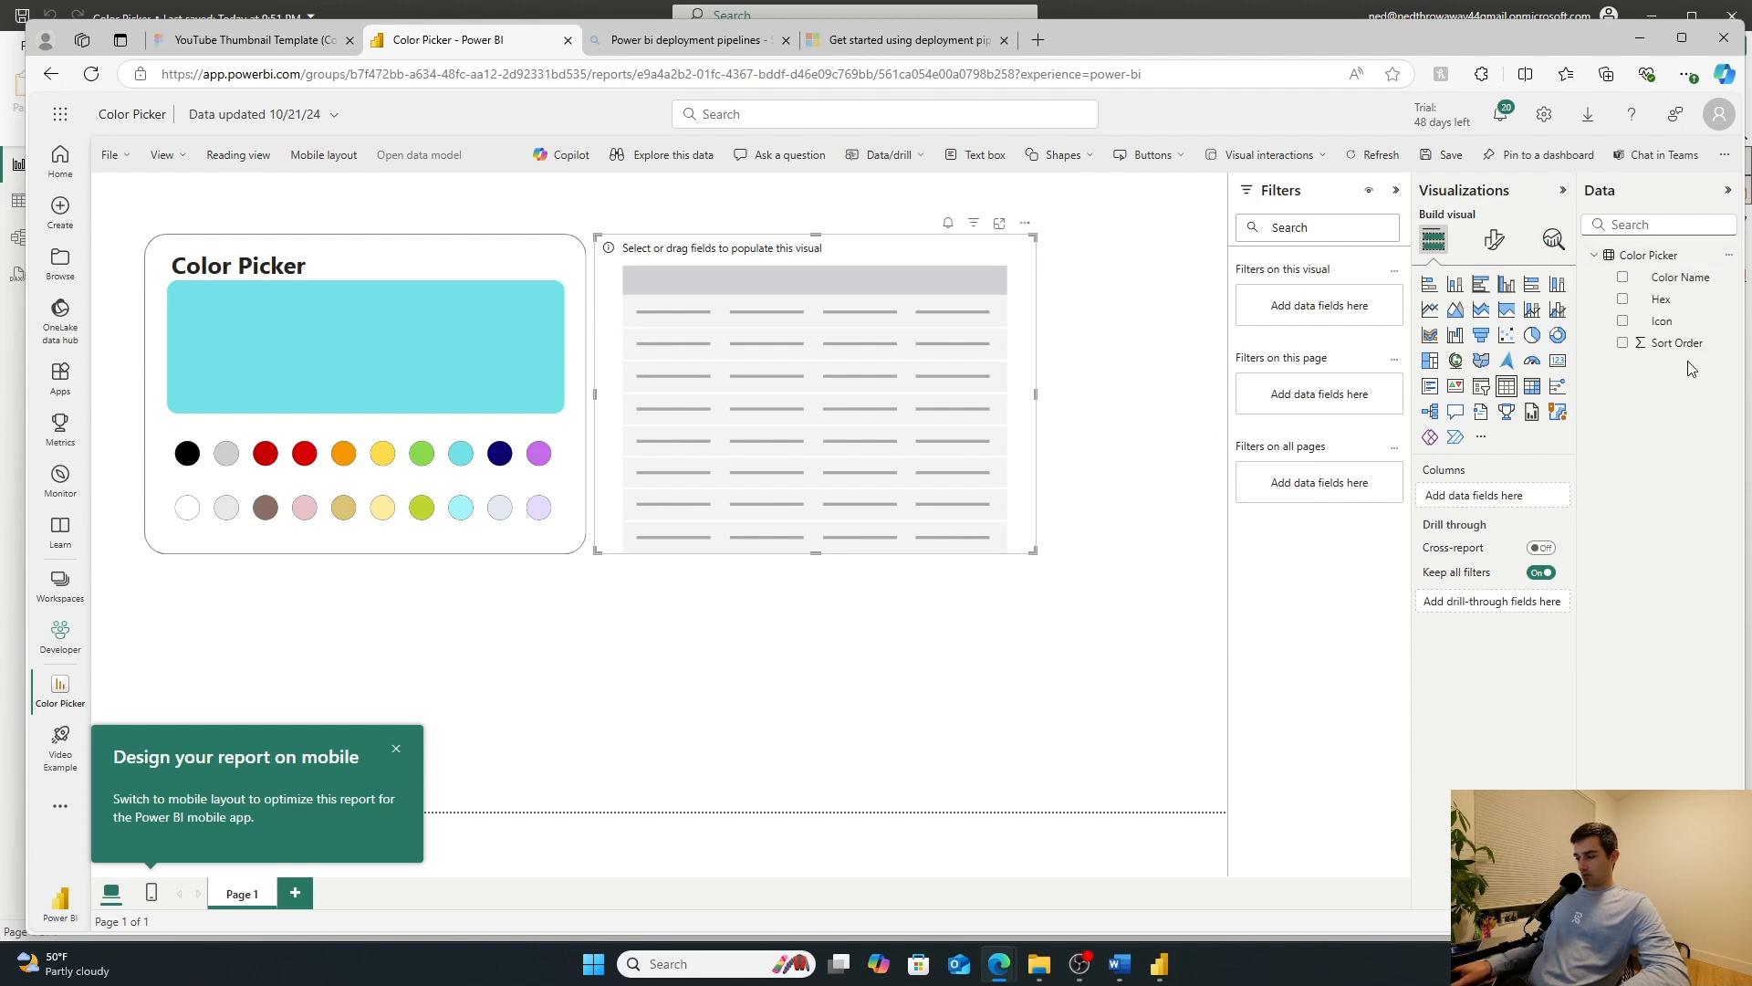
drag(1677, 277, 1497, 499)
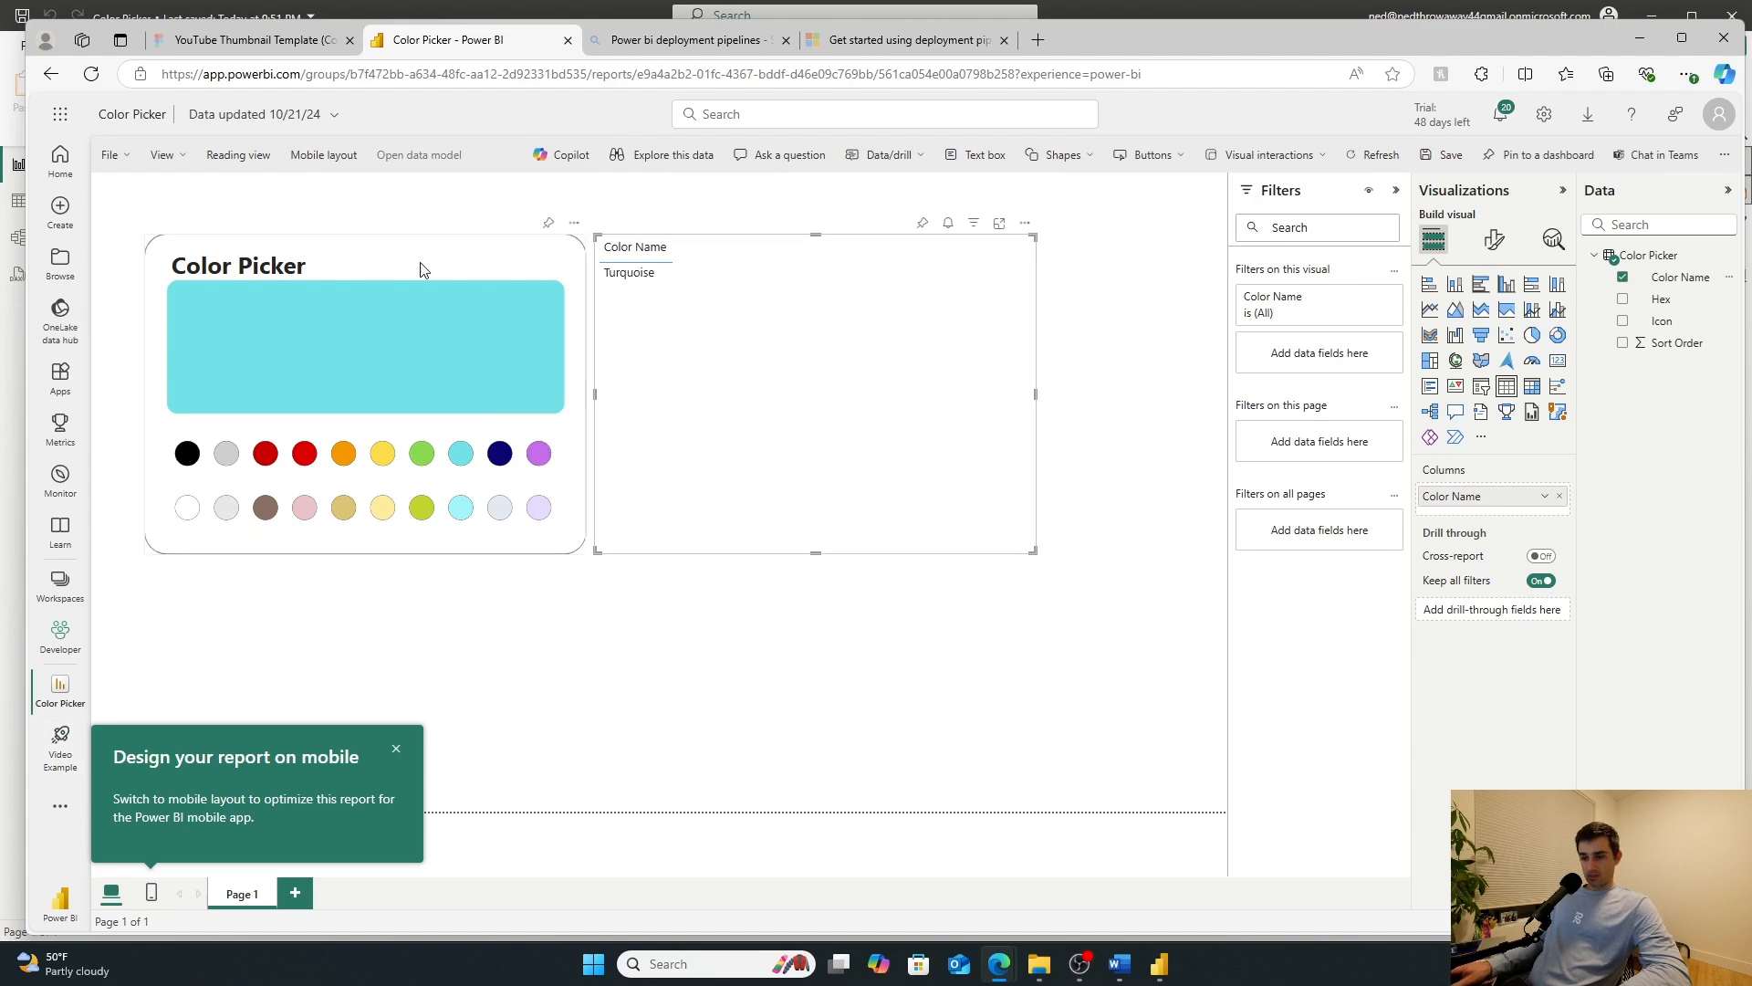
click(1449, 157)
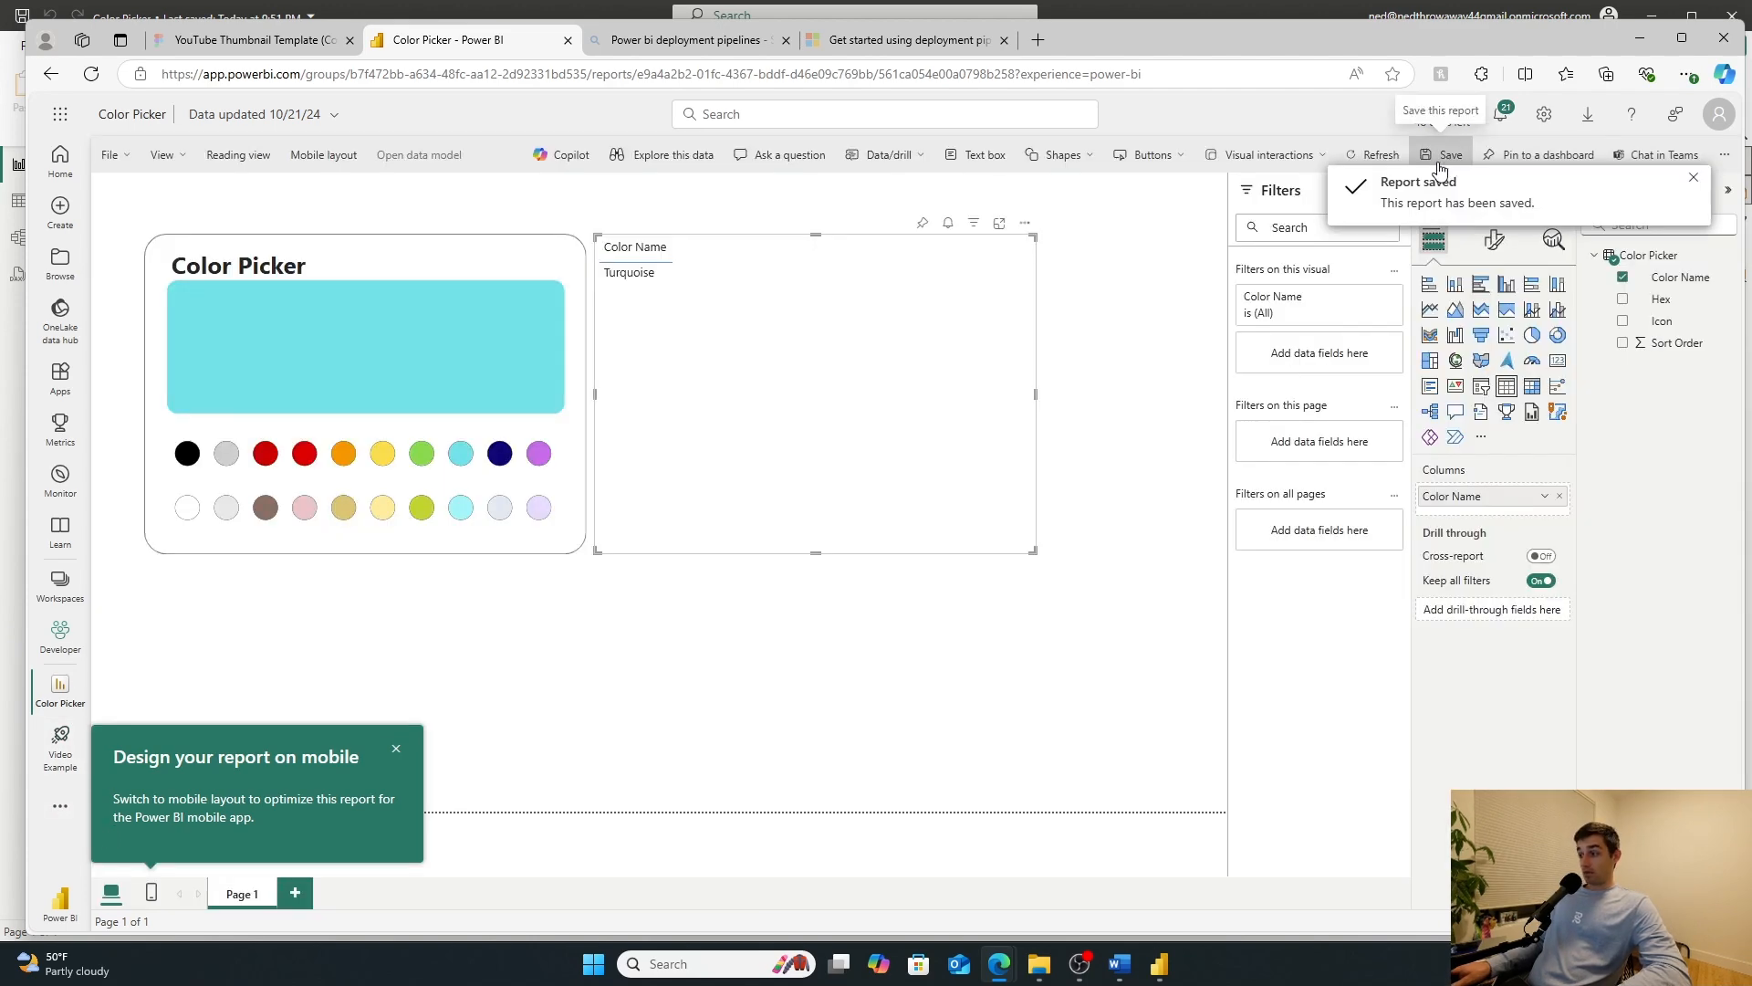
Step: Open the Video Example deployment pipeline, reload it, and compare the Color Picker items in the Development and Production stages
click(55, 636)
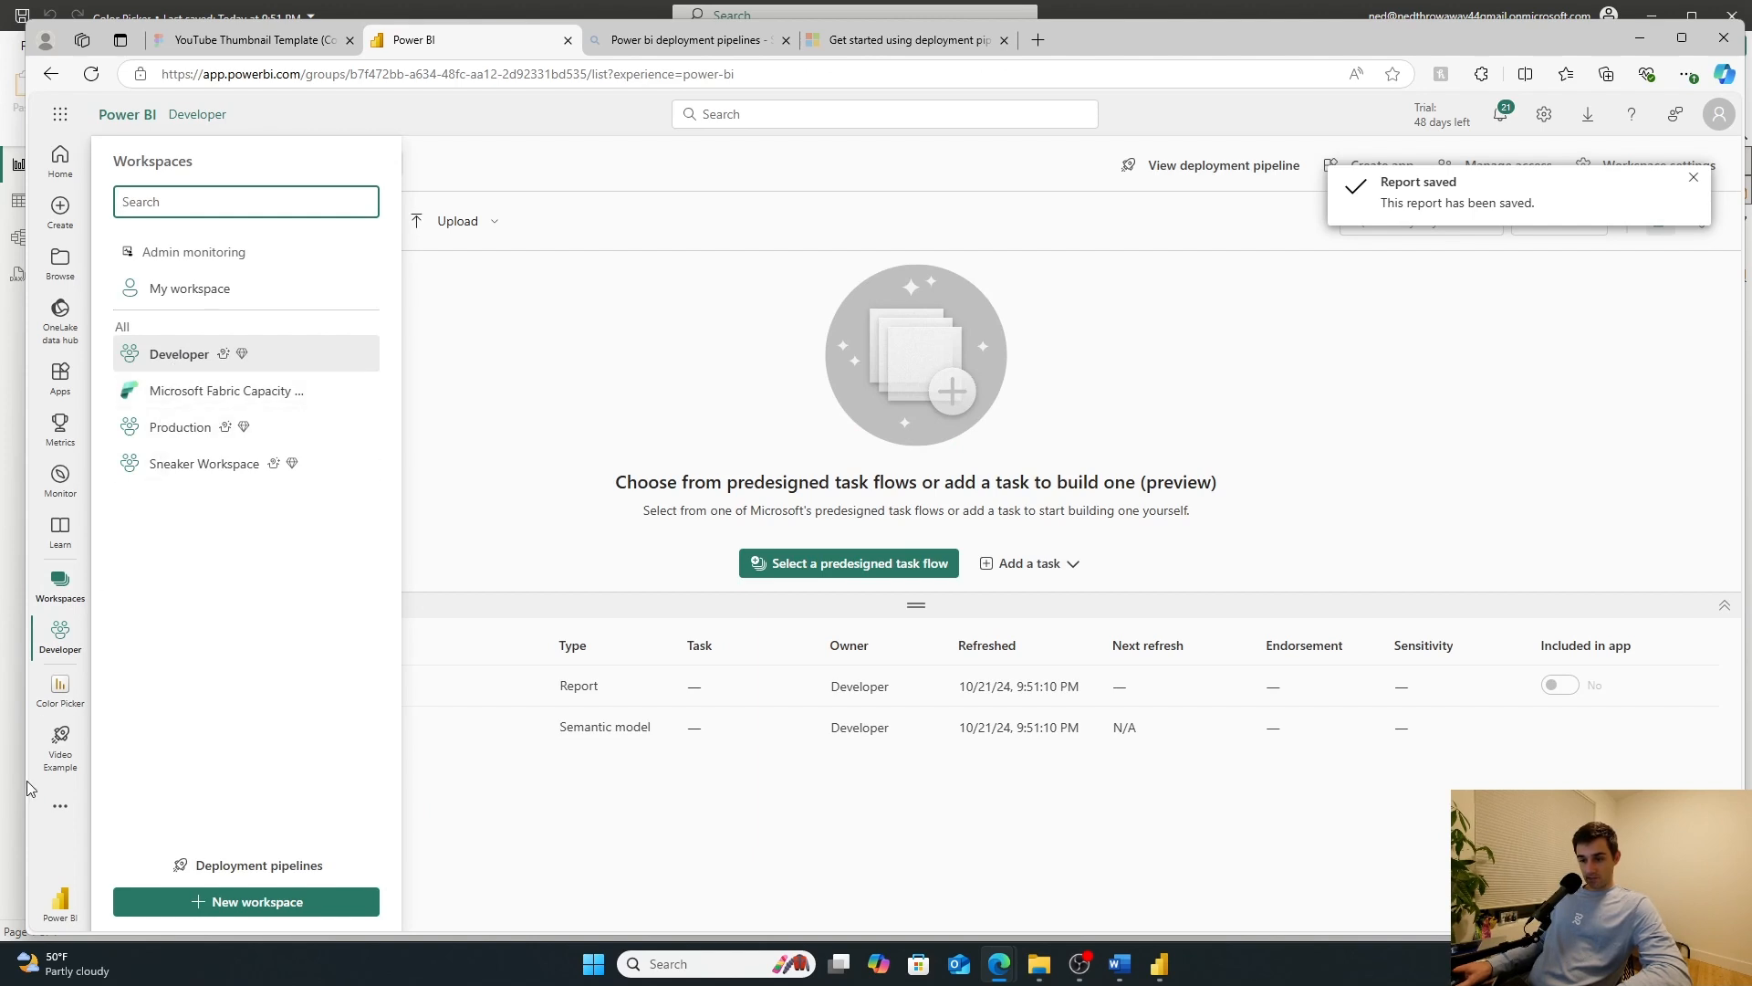
click(60, 741)
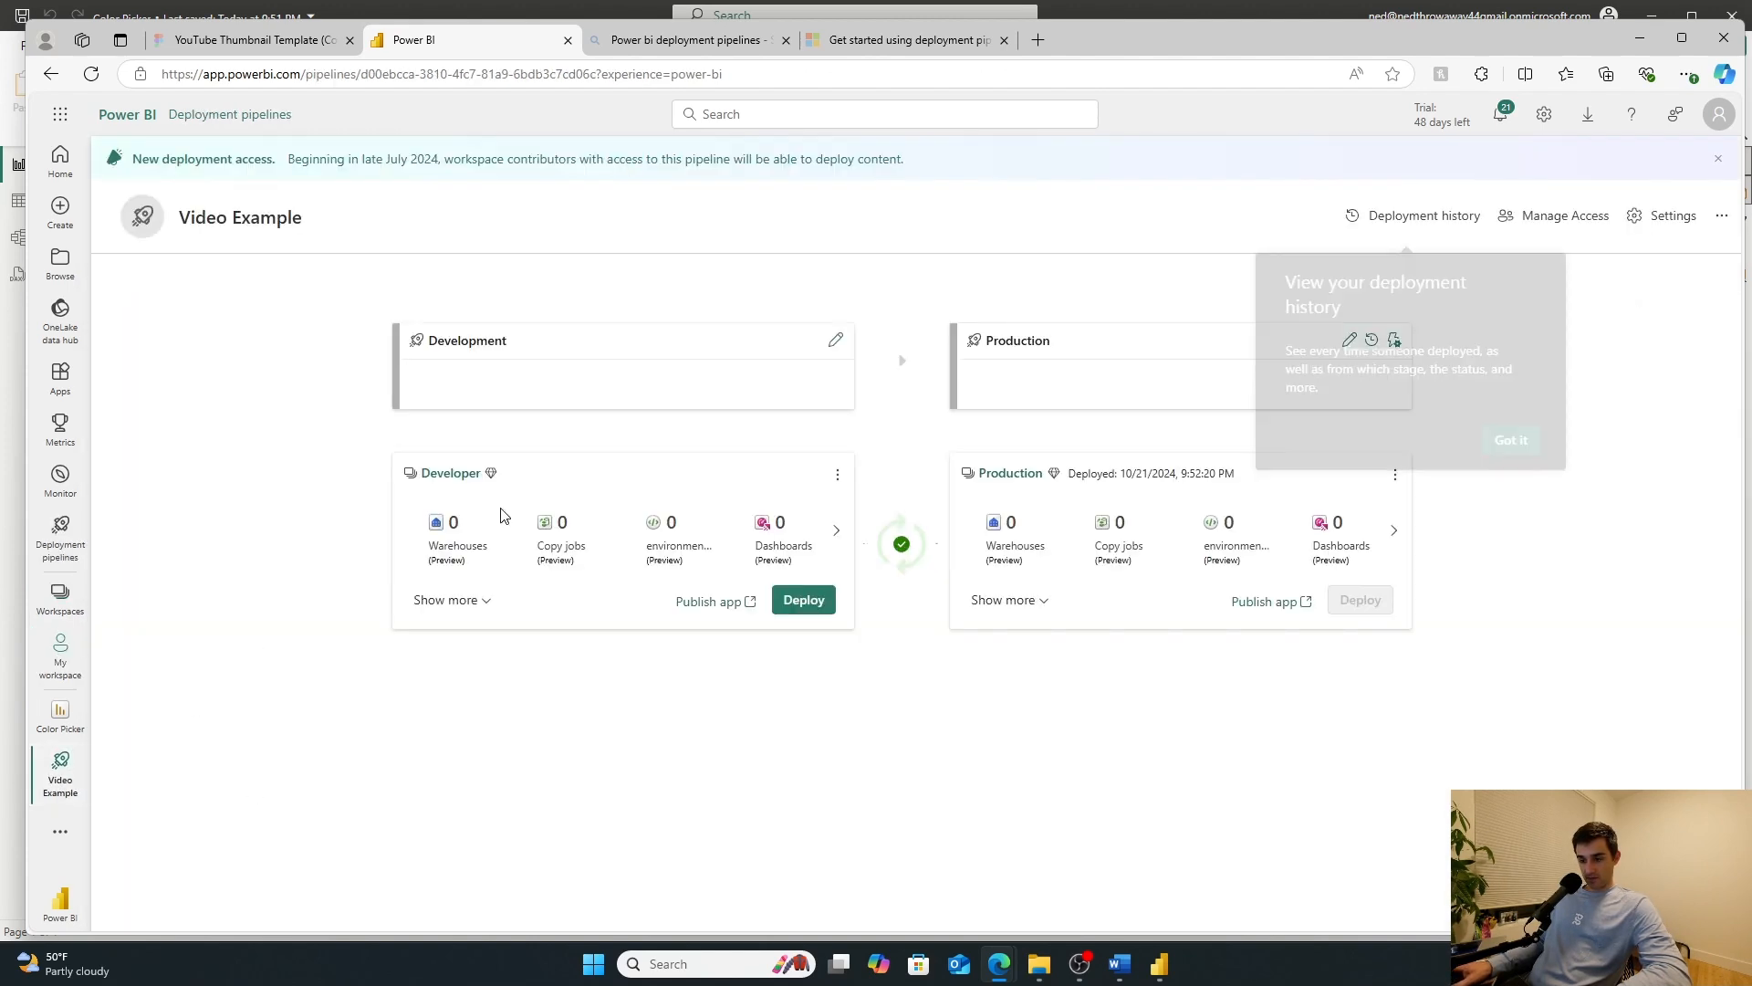
click(1510, 440)
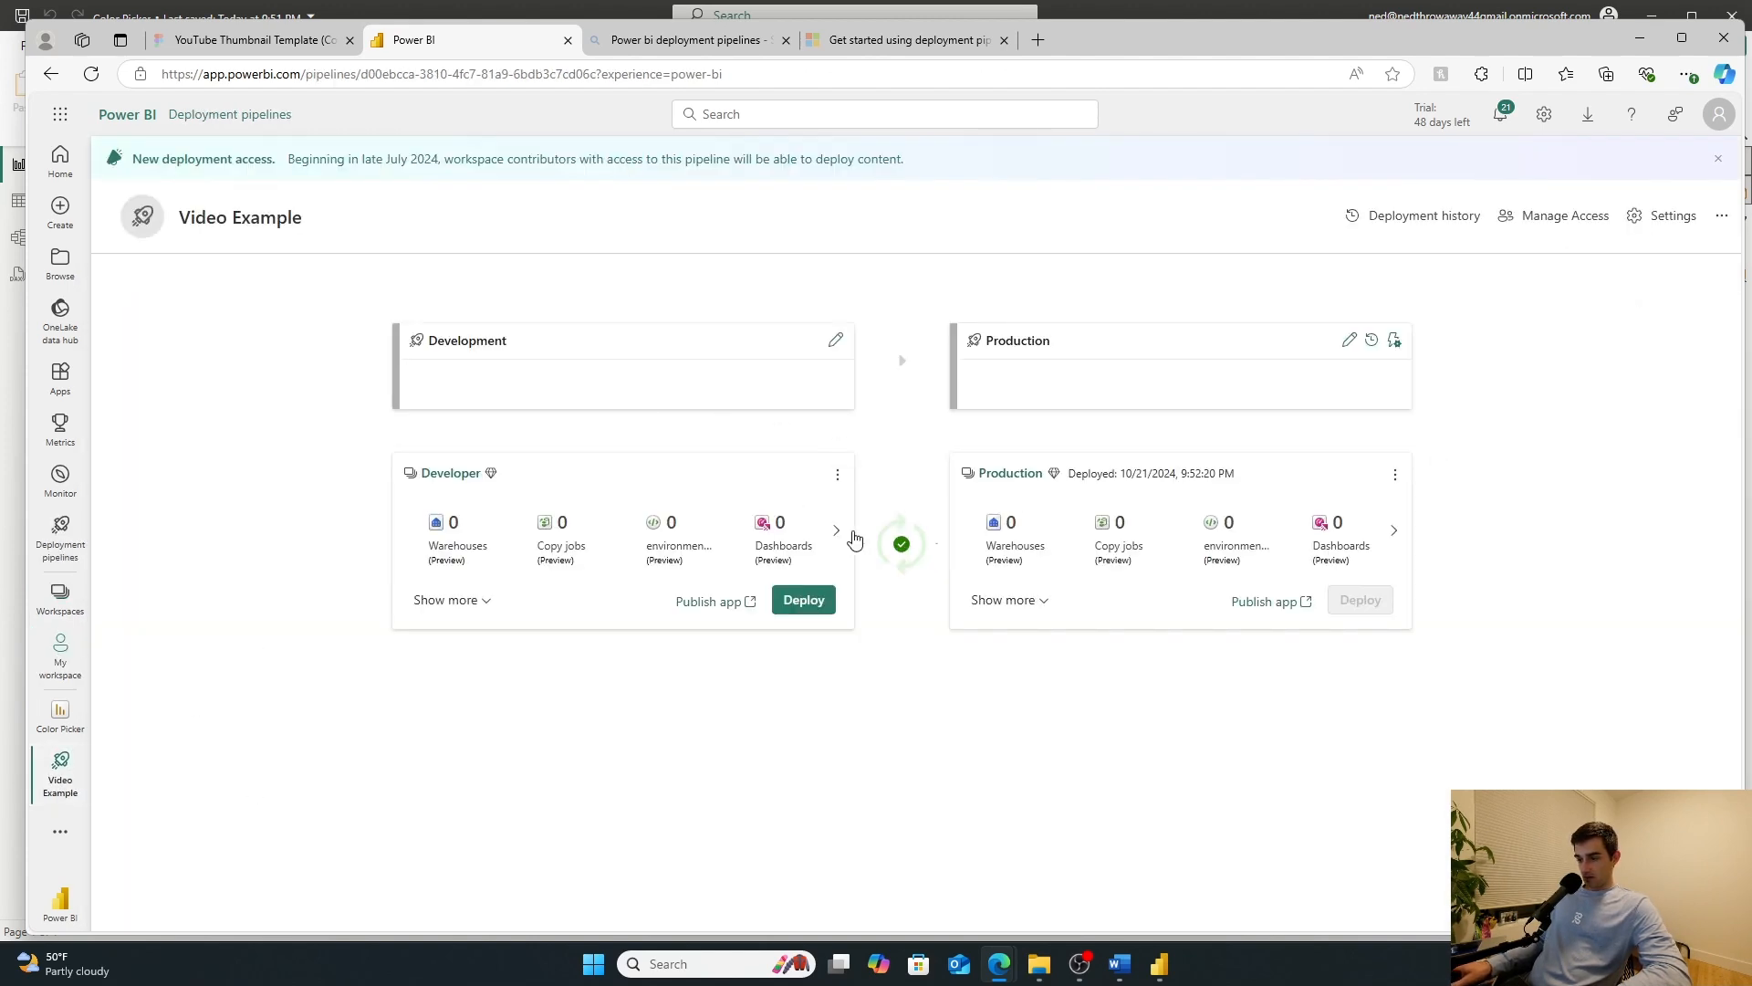
click(91, 75)
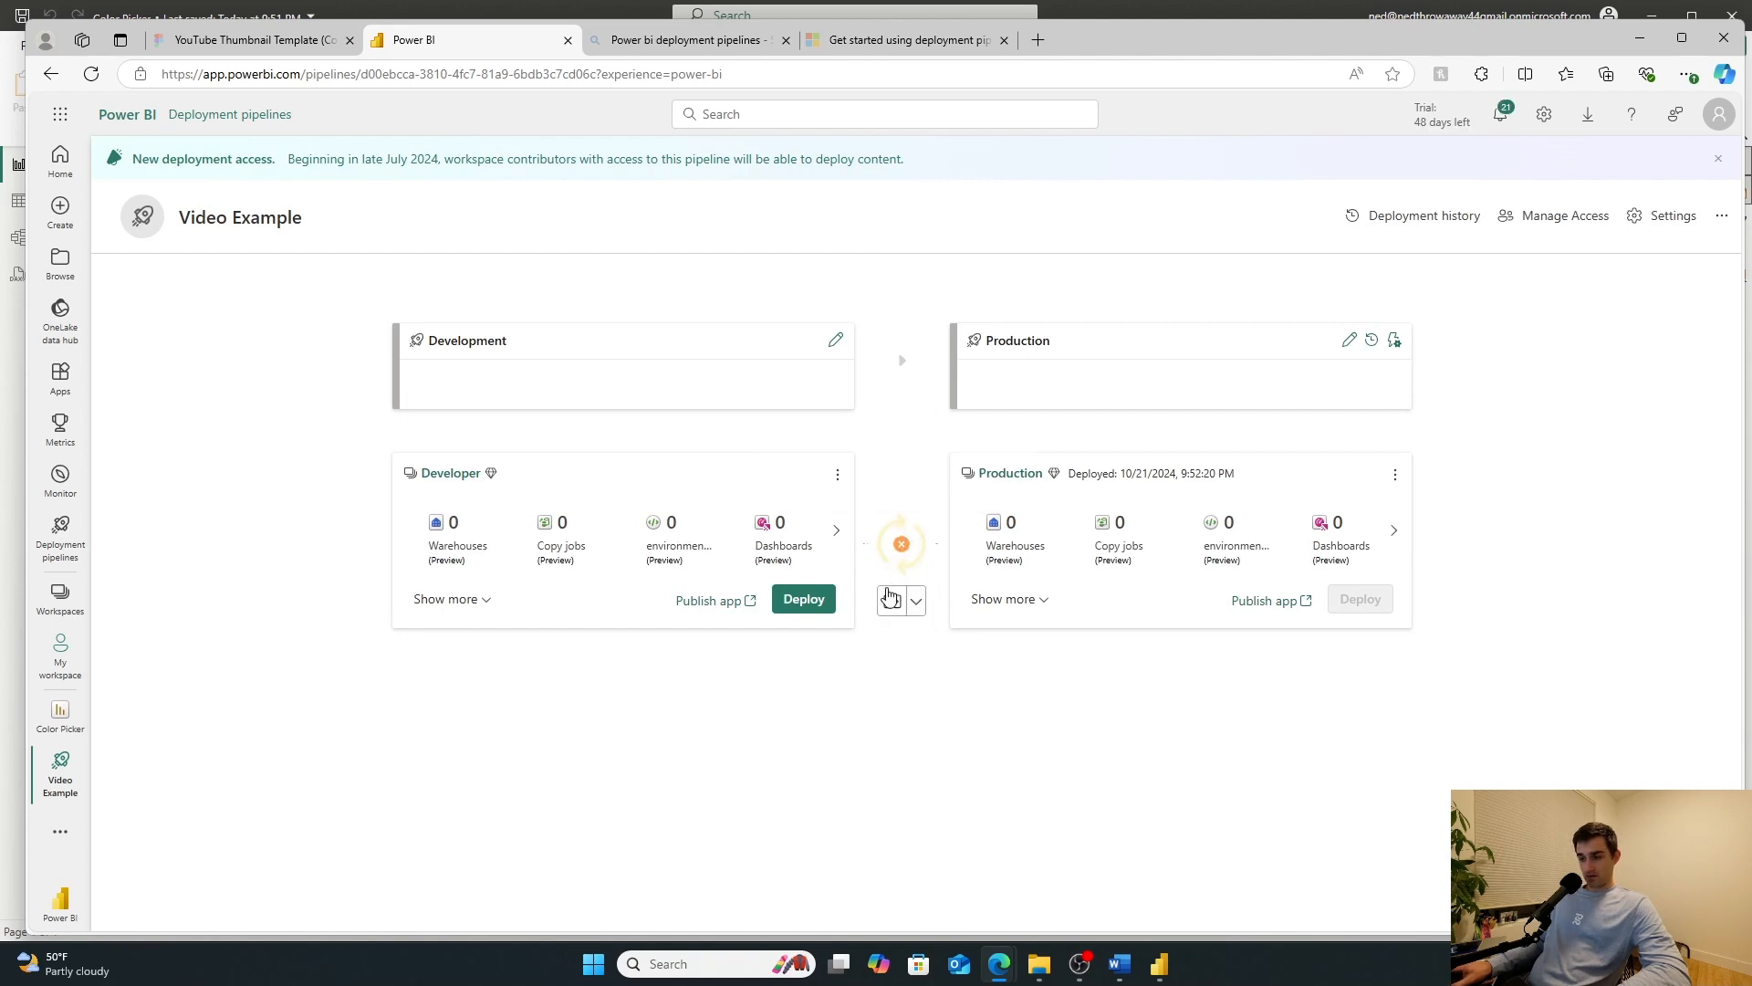
click(892, 605)
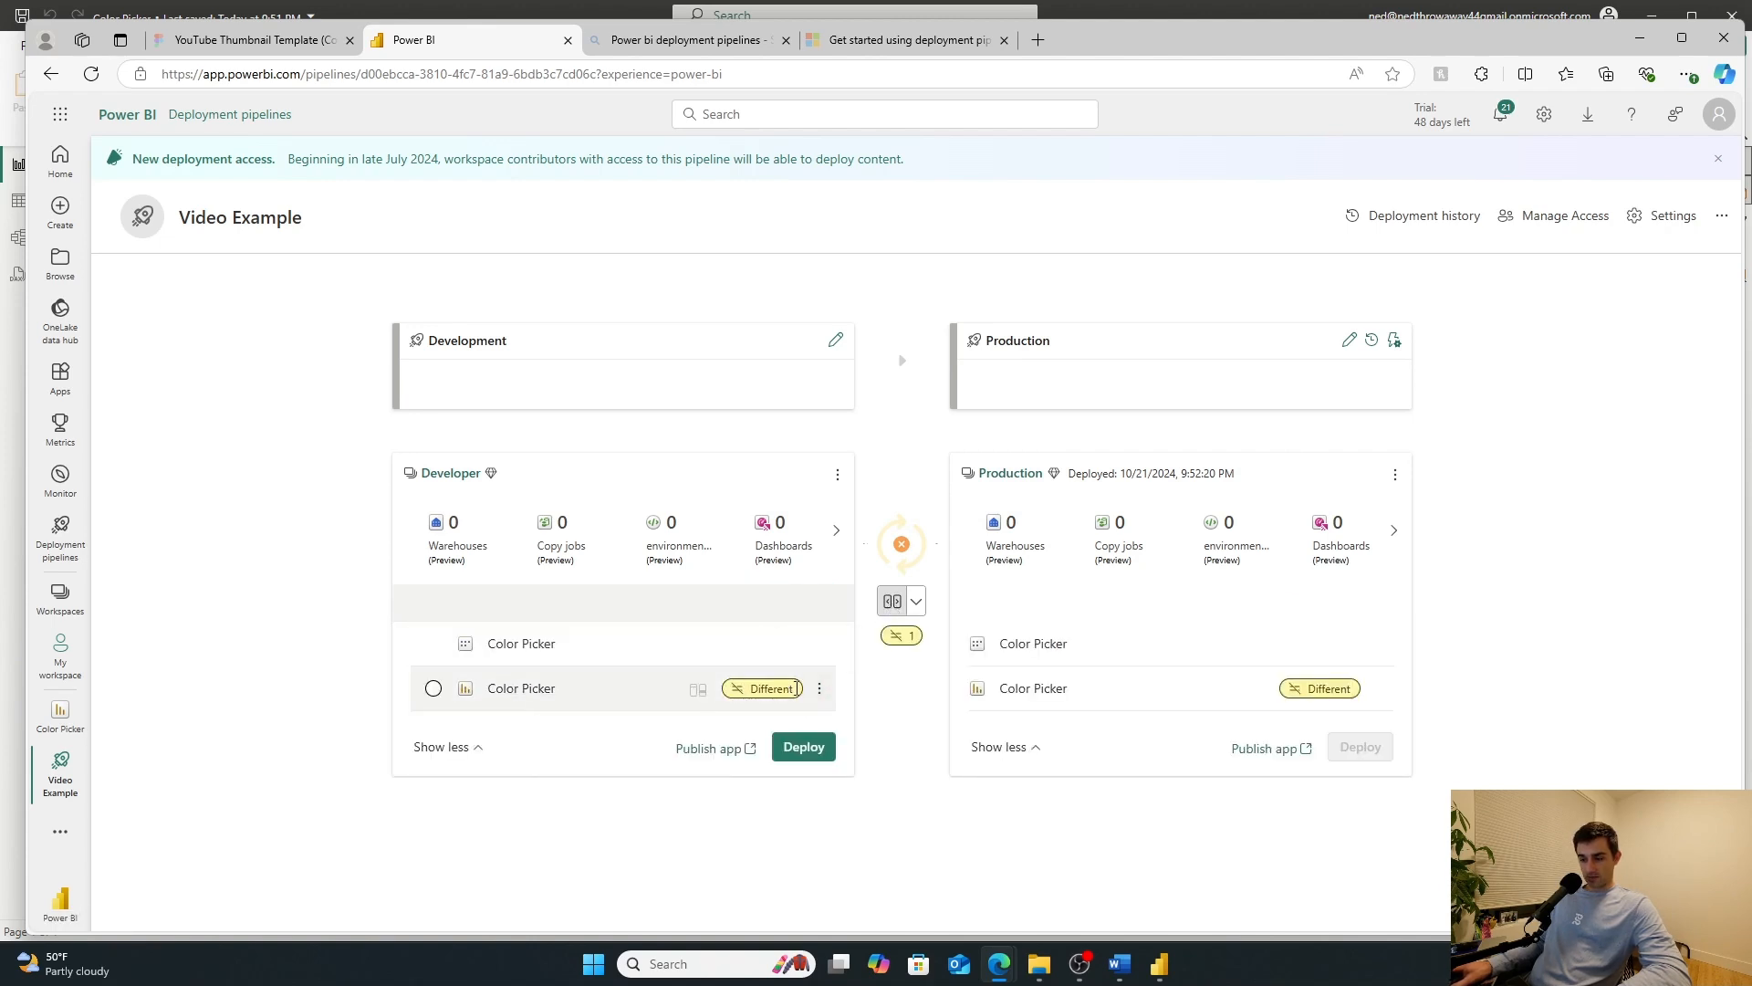
Step: Deploy the changed Color Picker report from Development to Production without a note, continuing even if items fail
click(820, 688)
click(764, 701)
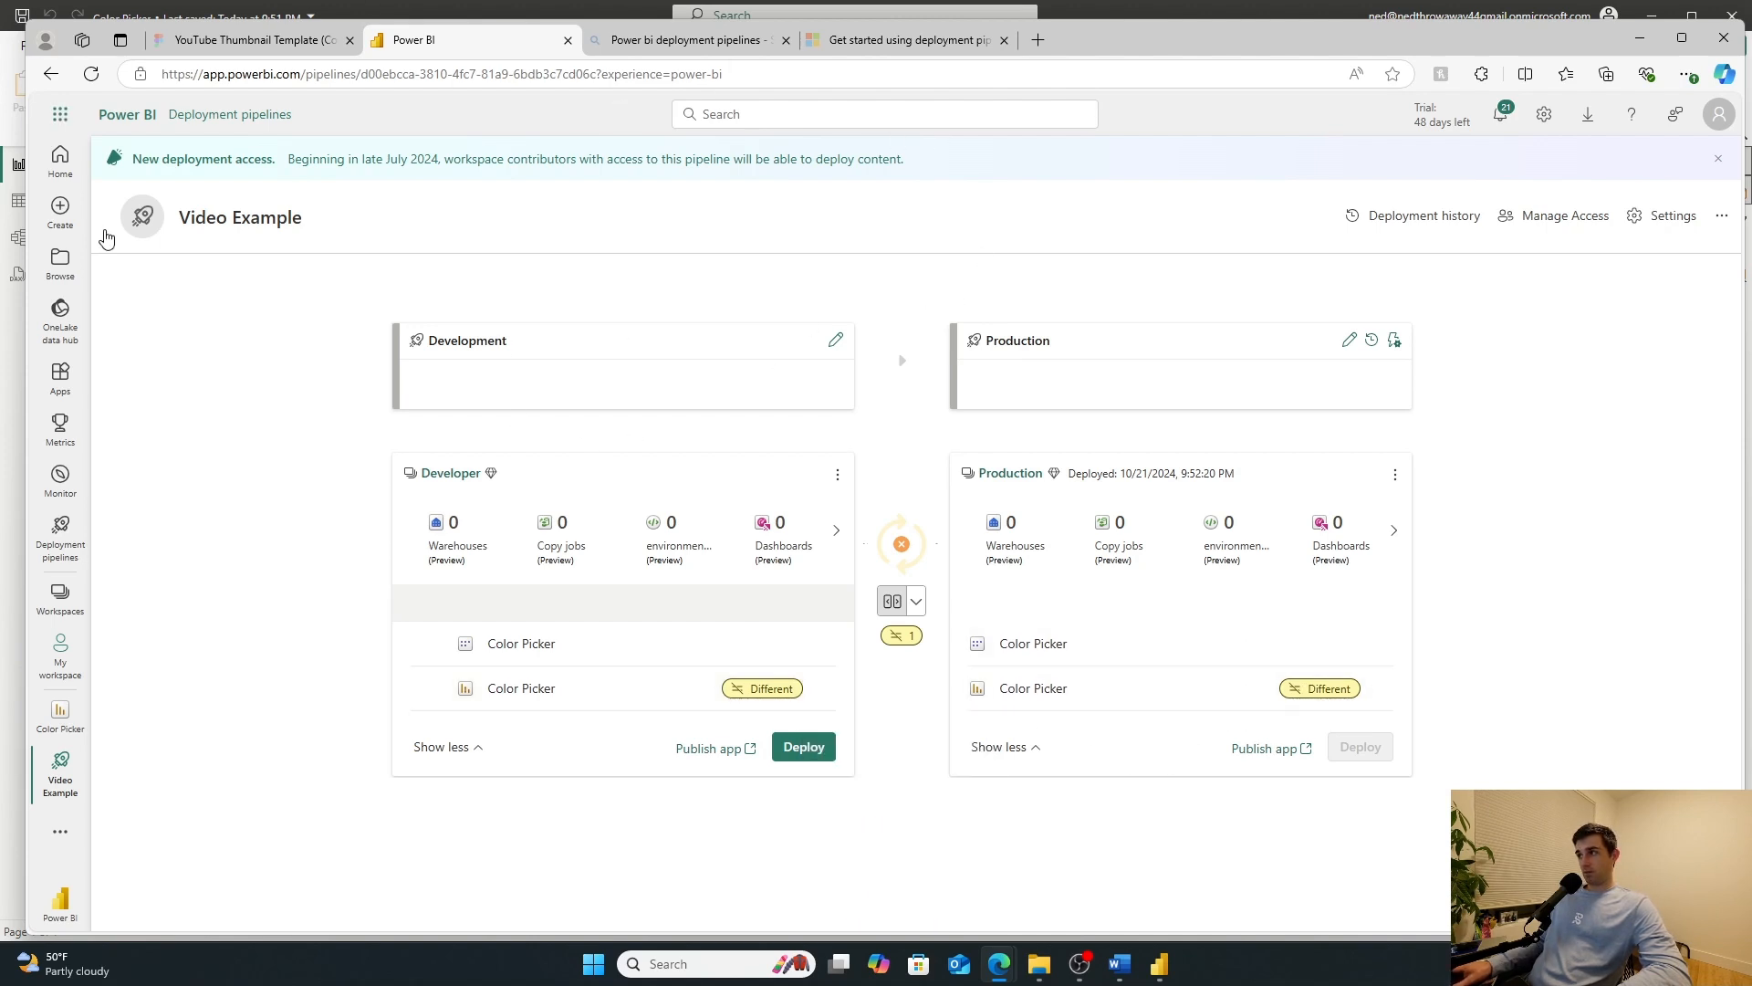
click(803, 750)
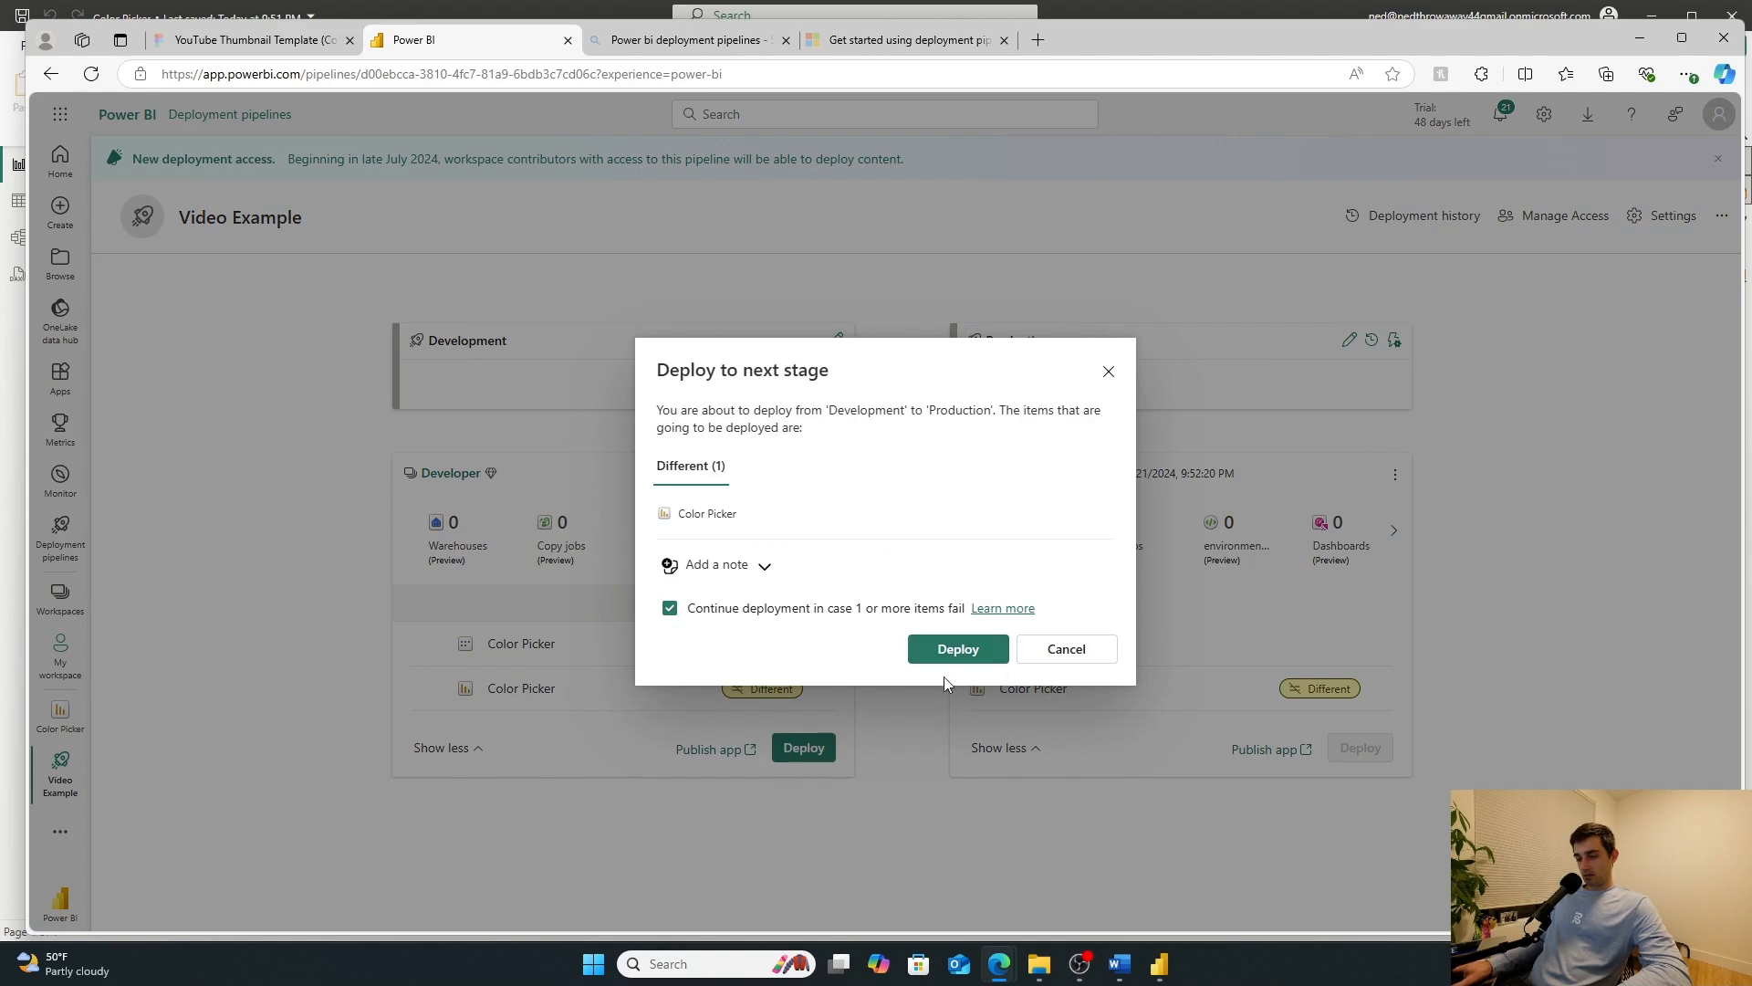
click(956, 651)
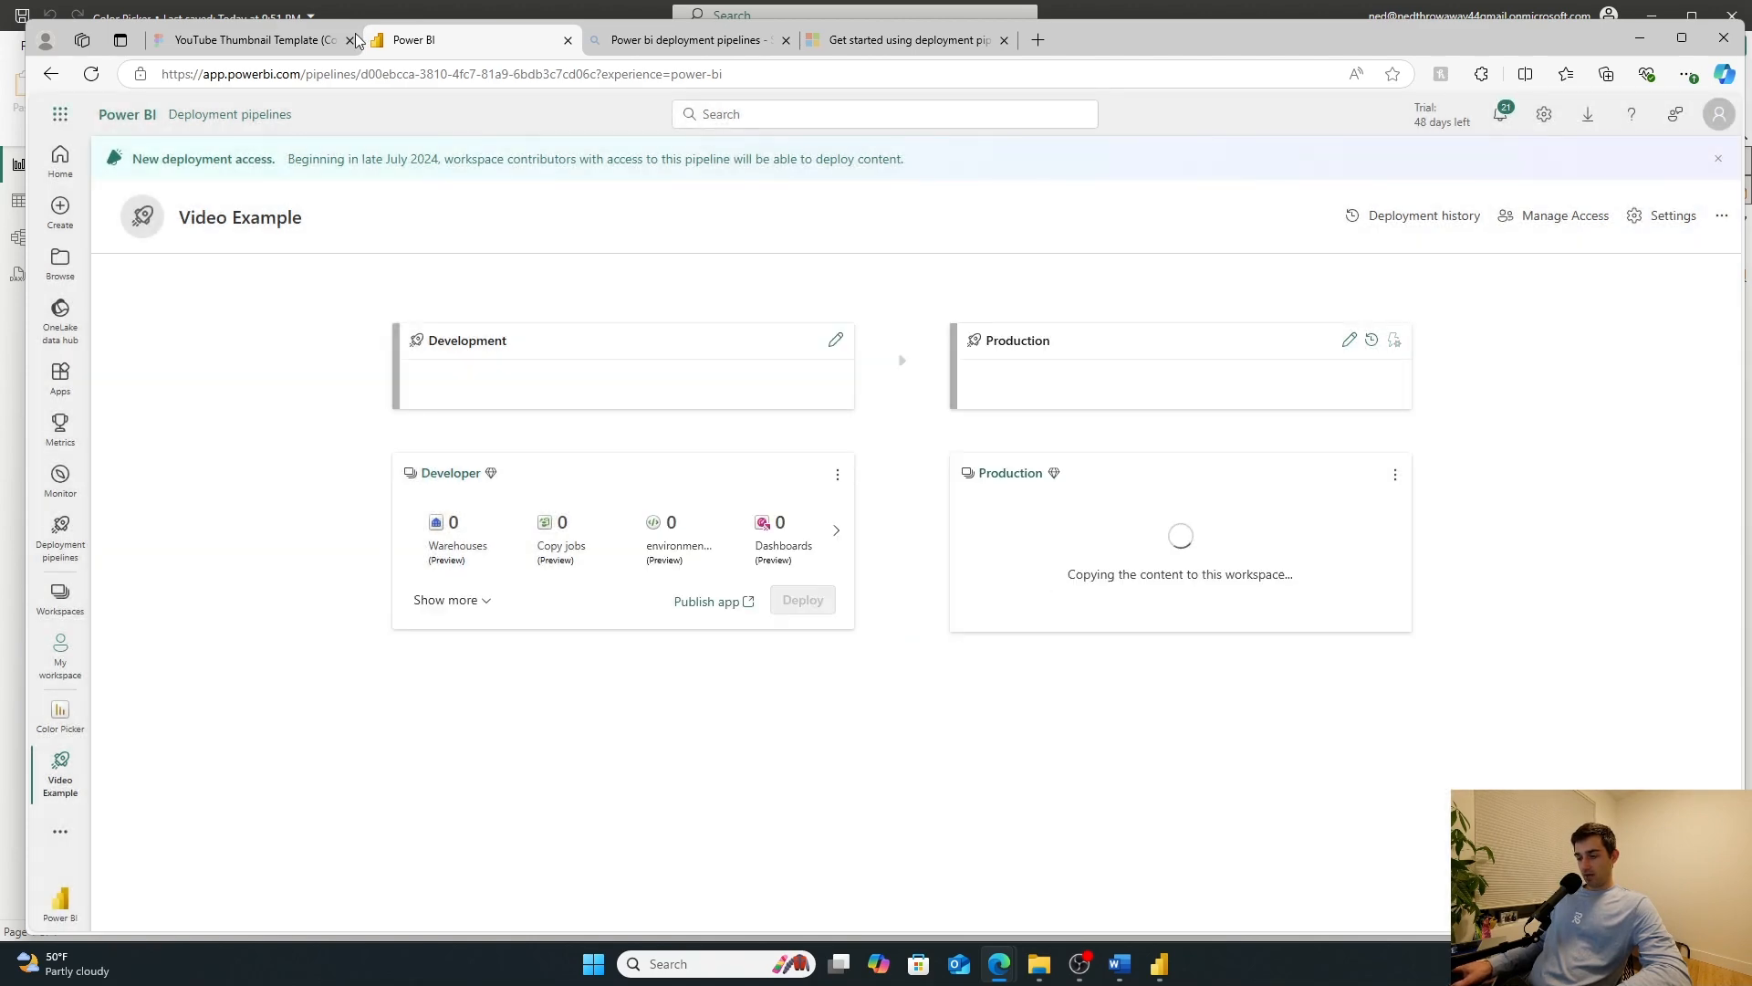